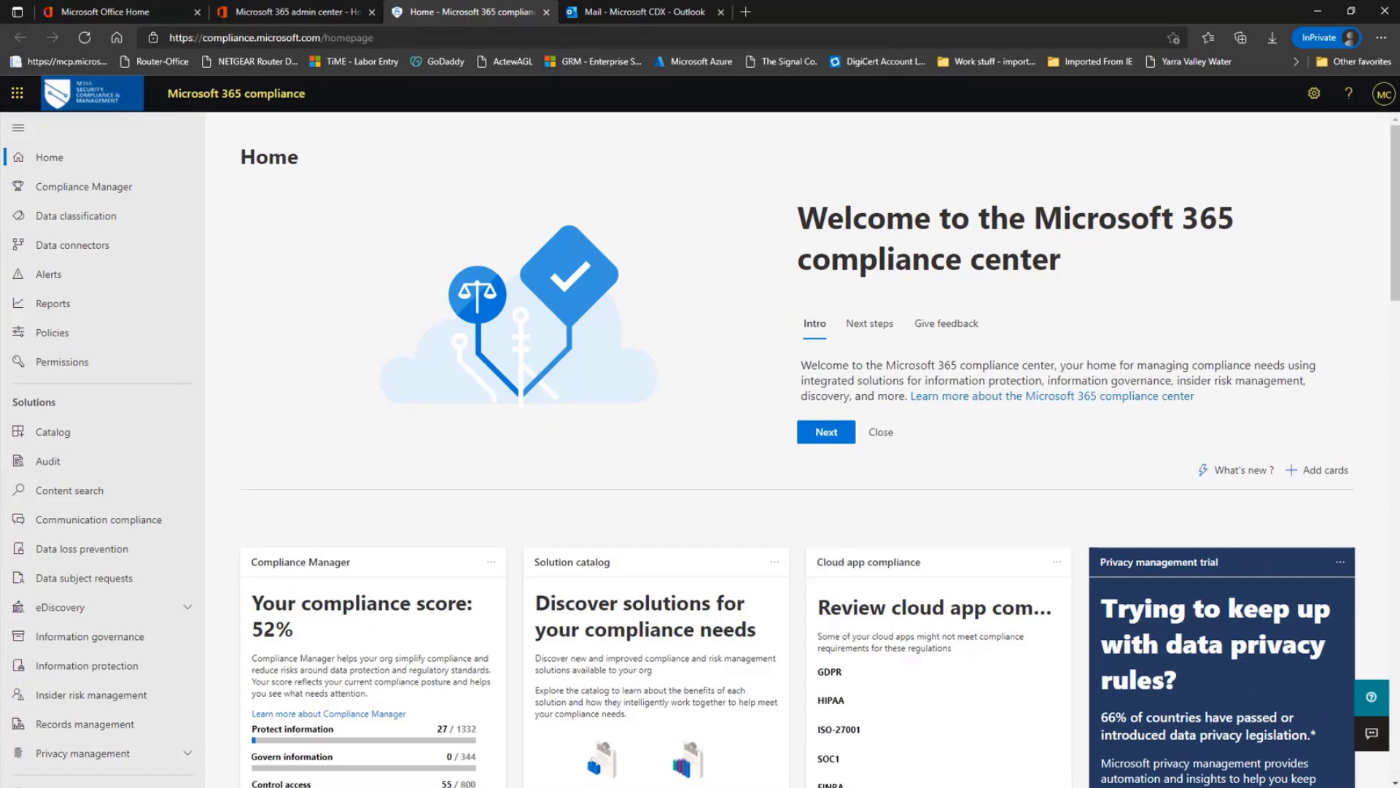
Review the COVID 19 Dictionary keyword file and the test Word document containing the sample data
key("alt+Tab")
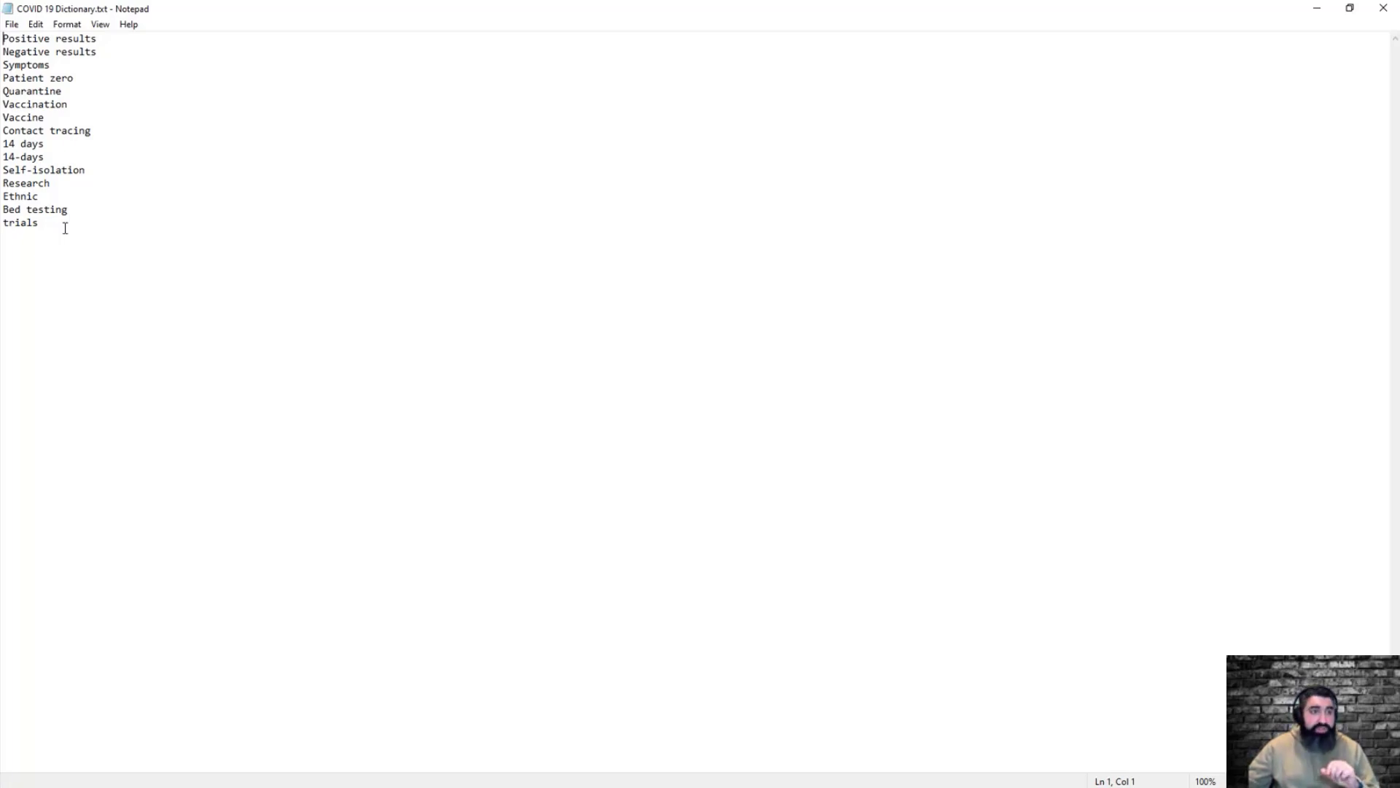
mouse_move(38, 91)
left_mouse_down()
mouse_move(22, 92)
mouse_move(33, 78)
left_mouse_up()
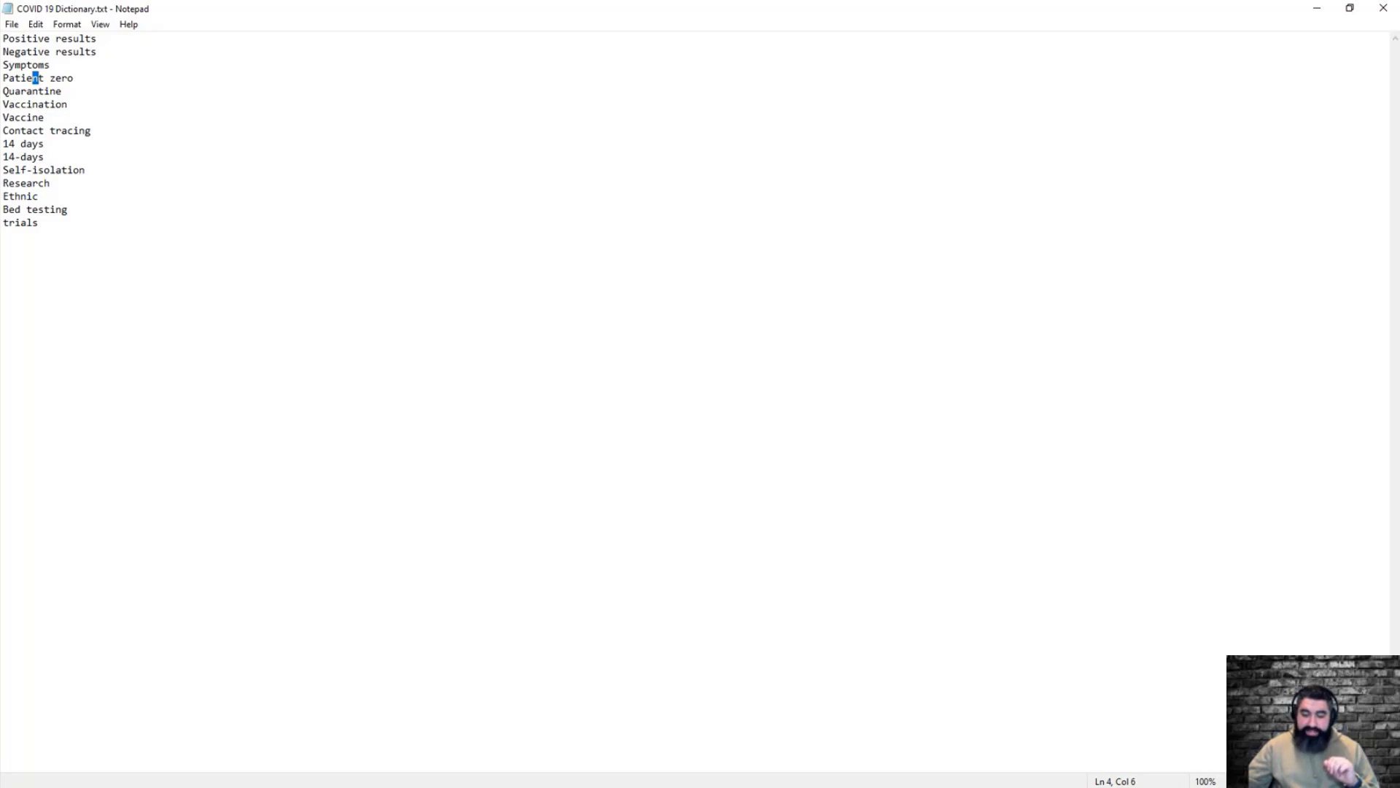
key("alt+Tab")
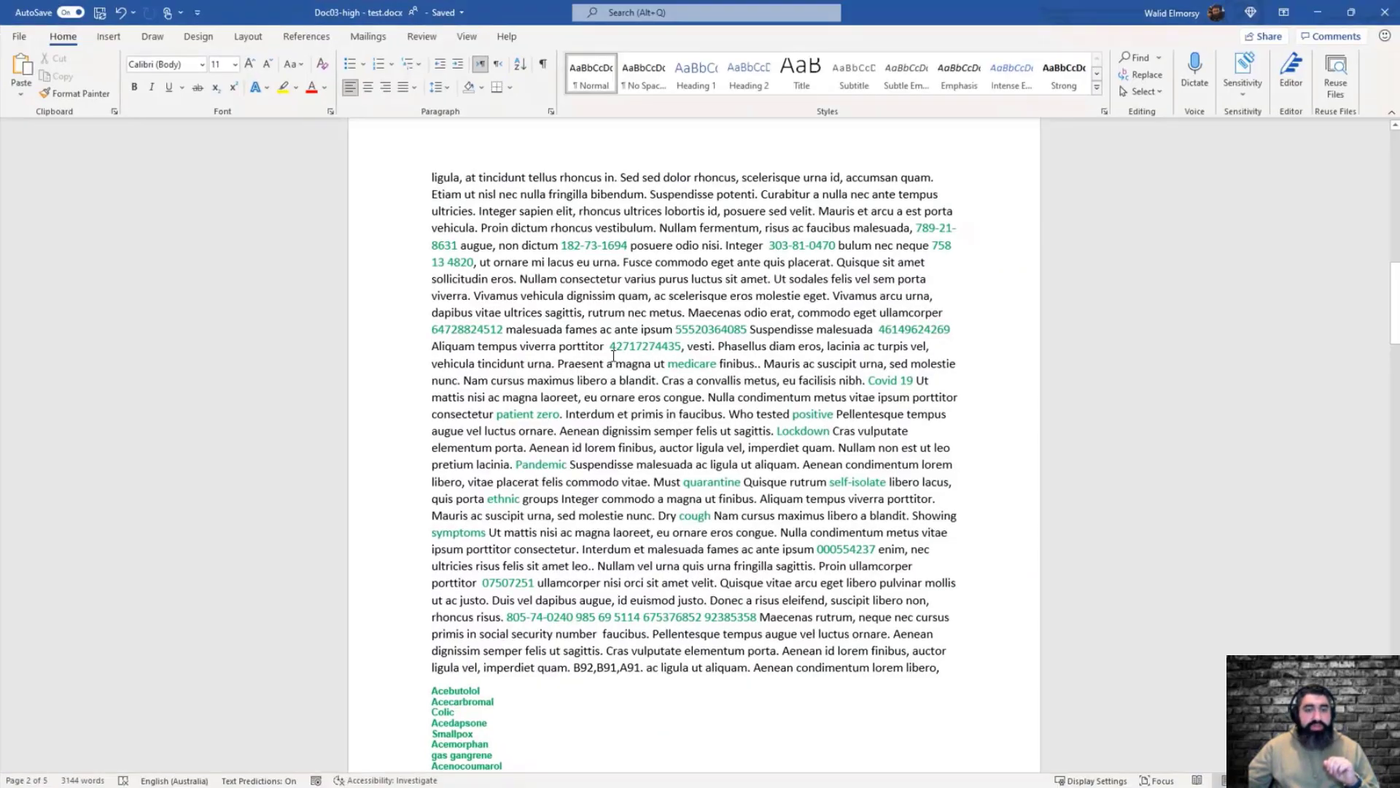
scroll(611, 350, "down", 3)
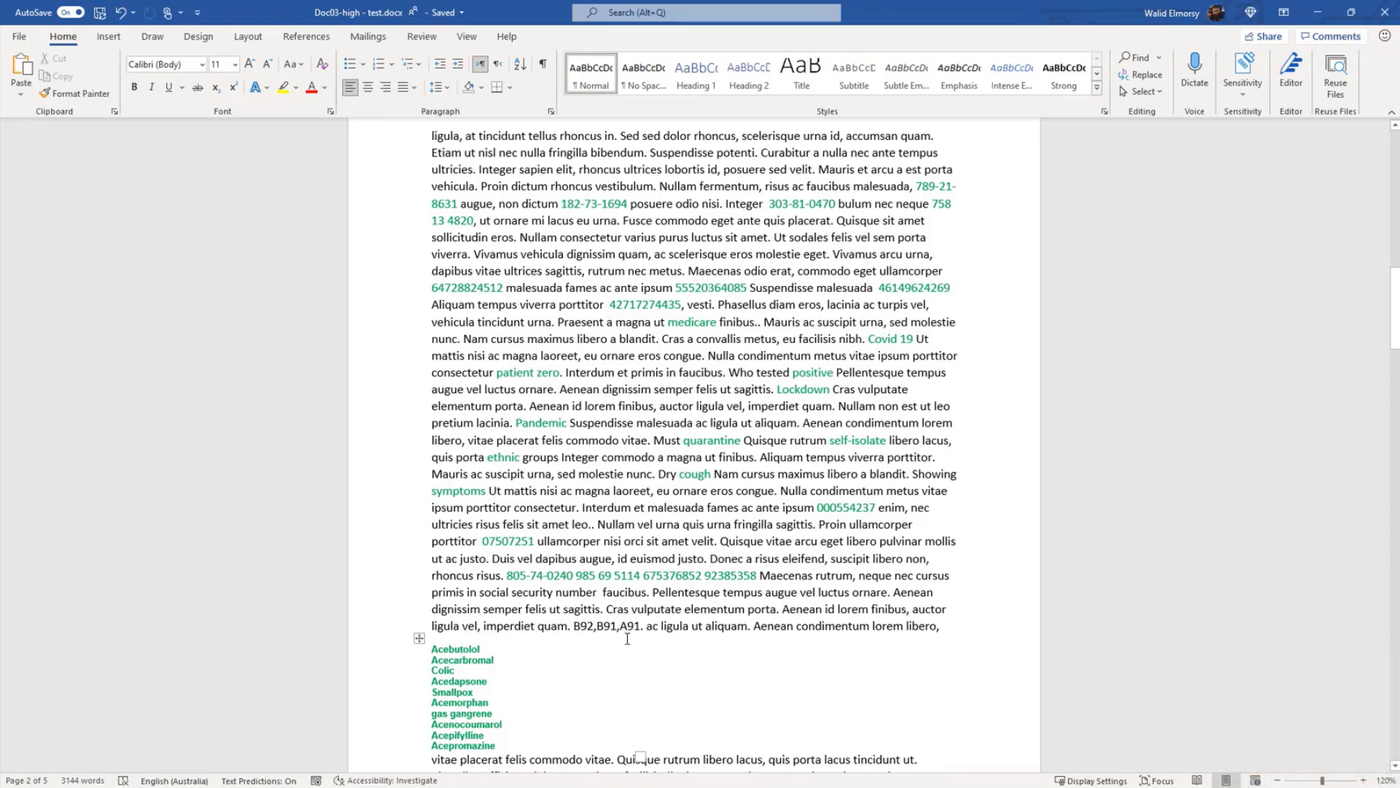
scroll(921, 650, "up", 1)
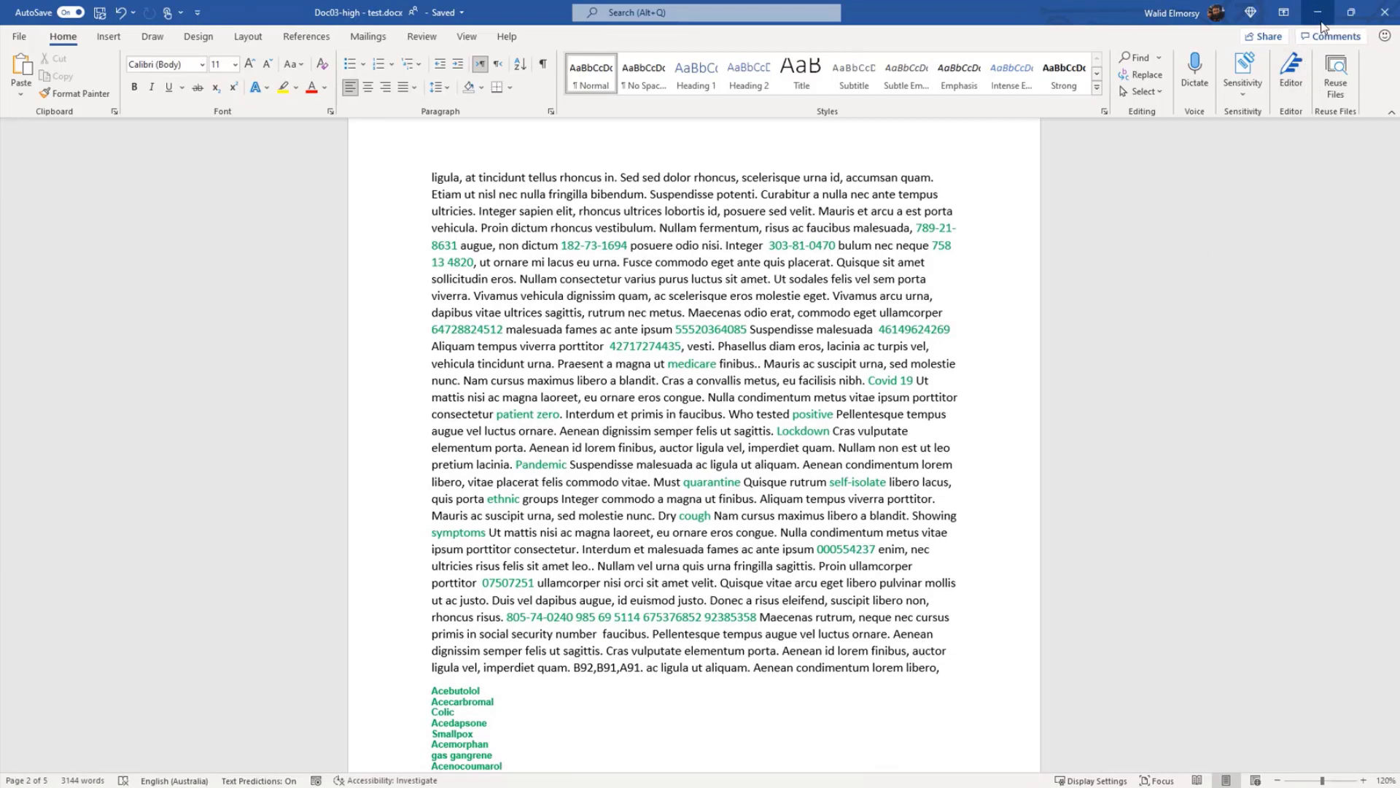
left_click(1320, 15)
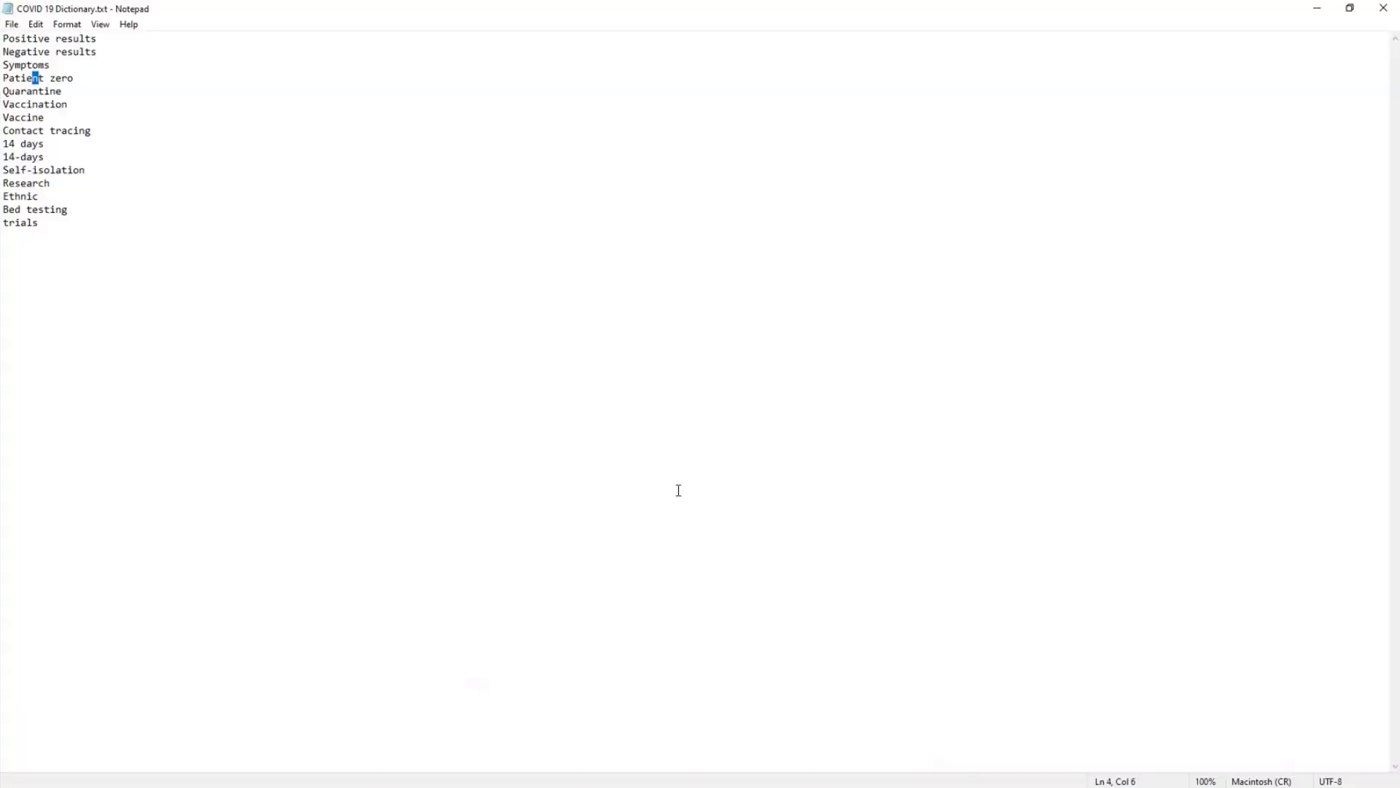
left_click(1319, 10)
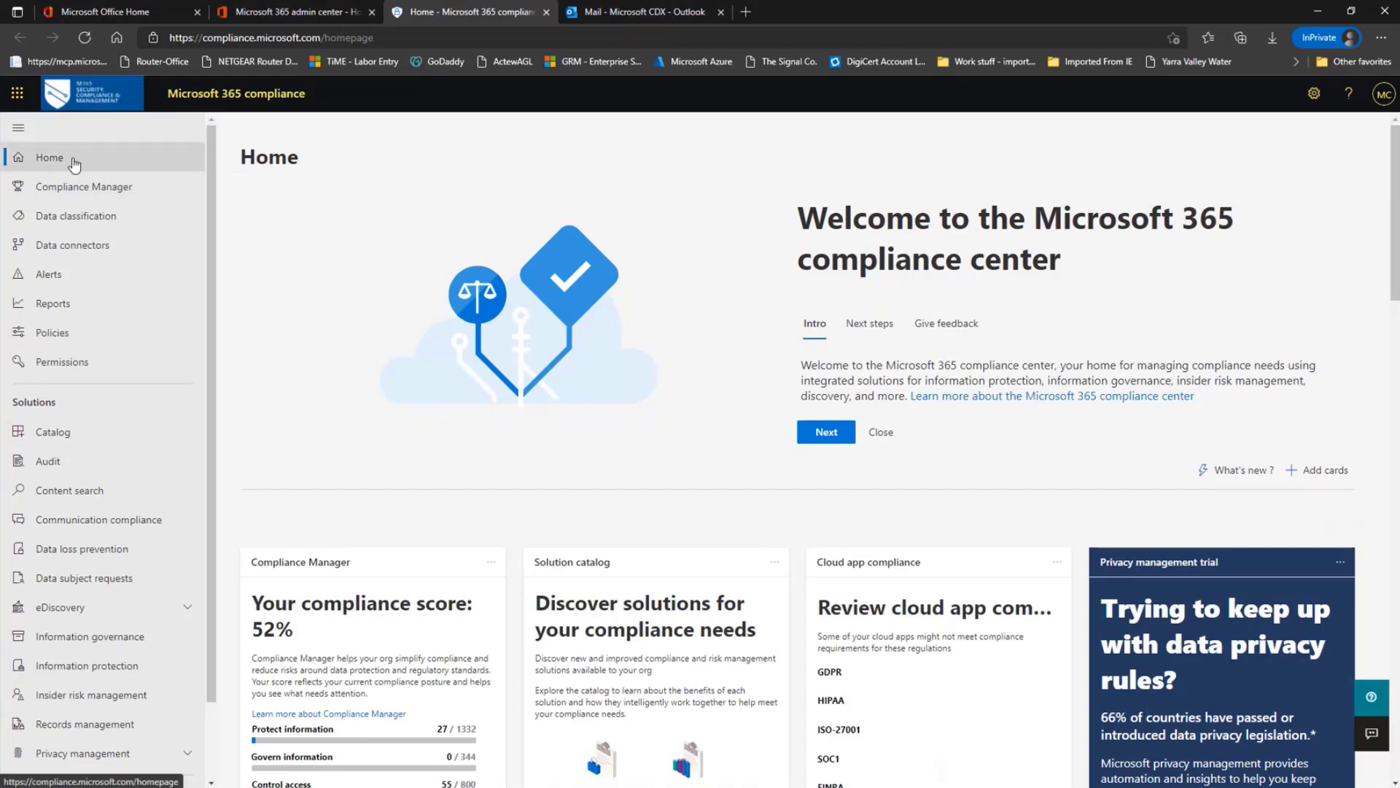
Create a new sensitive info type named Covid 19 Data with the description "This is for COVID 19 data detection"
left_click(103, 217)
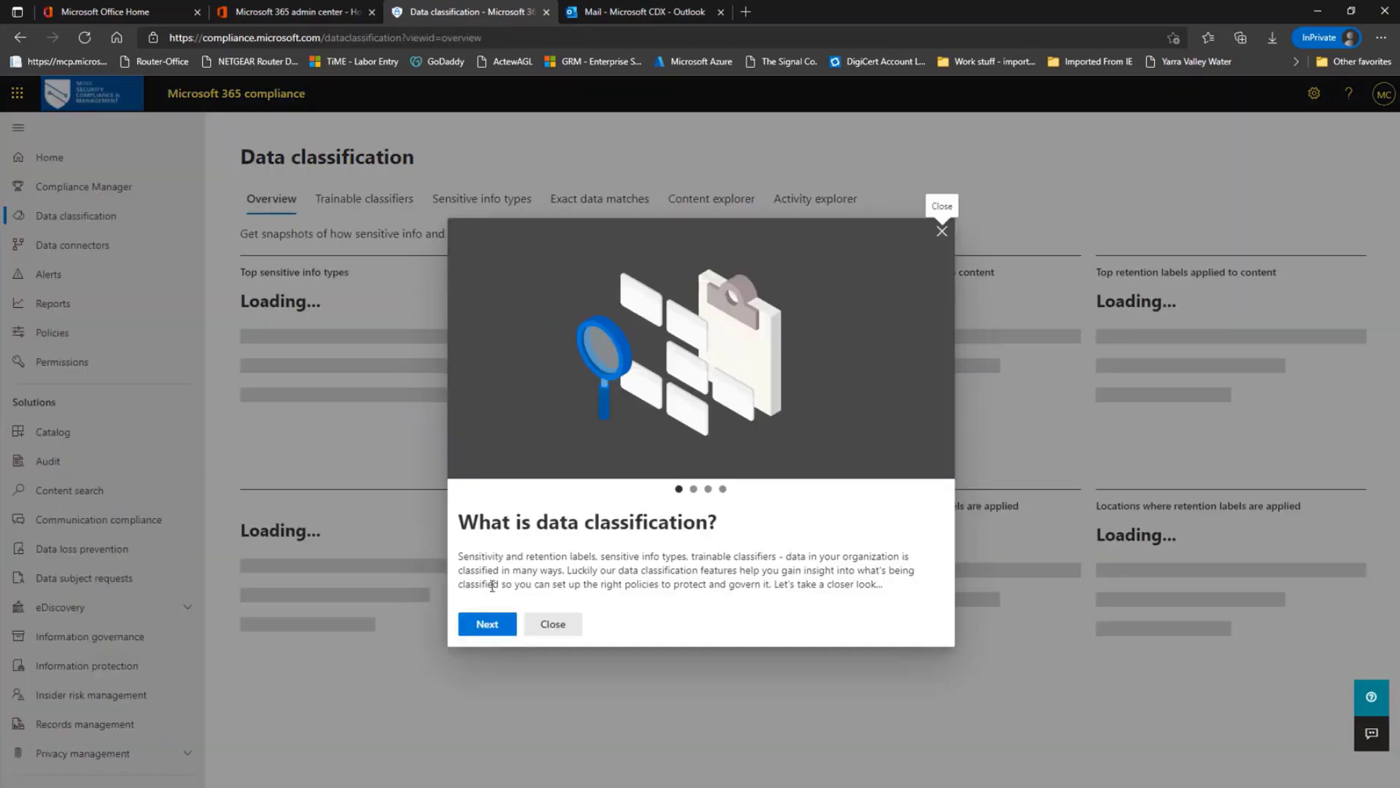
left_click(551, 624)
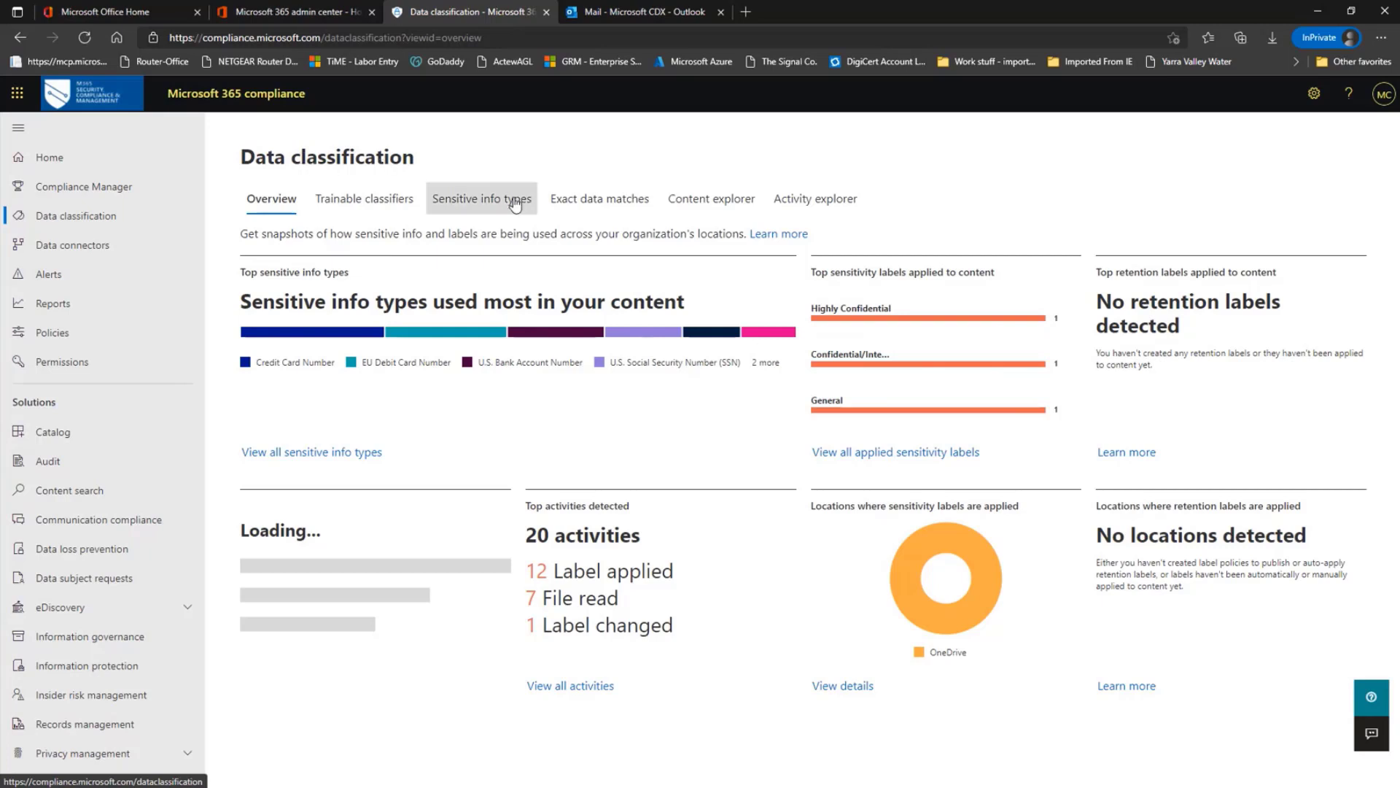
left_click(468, 208)
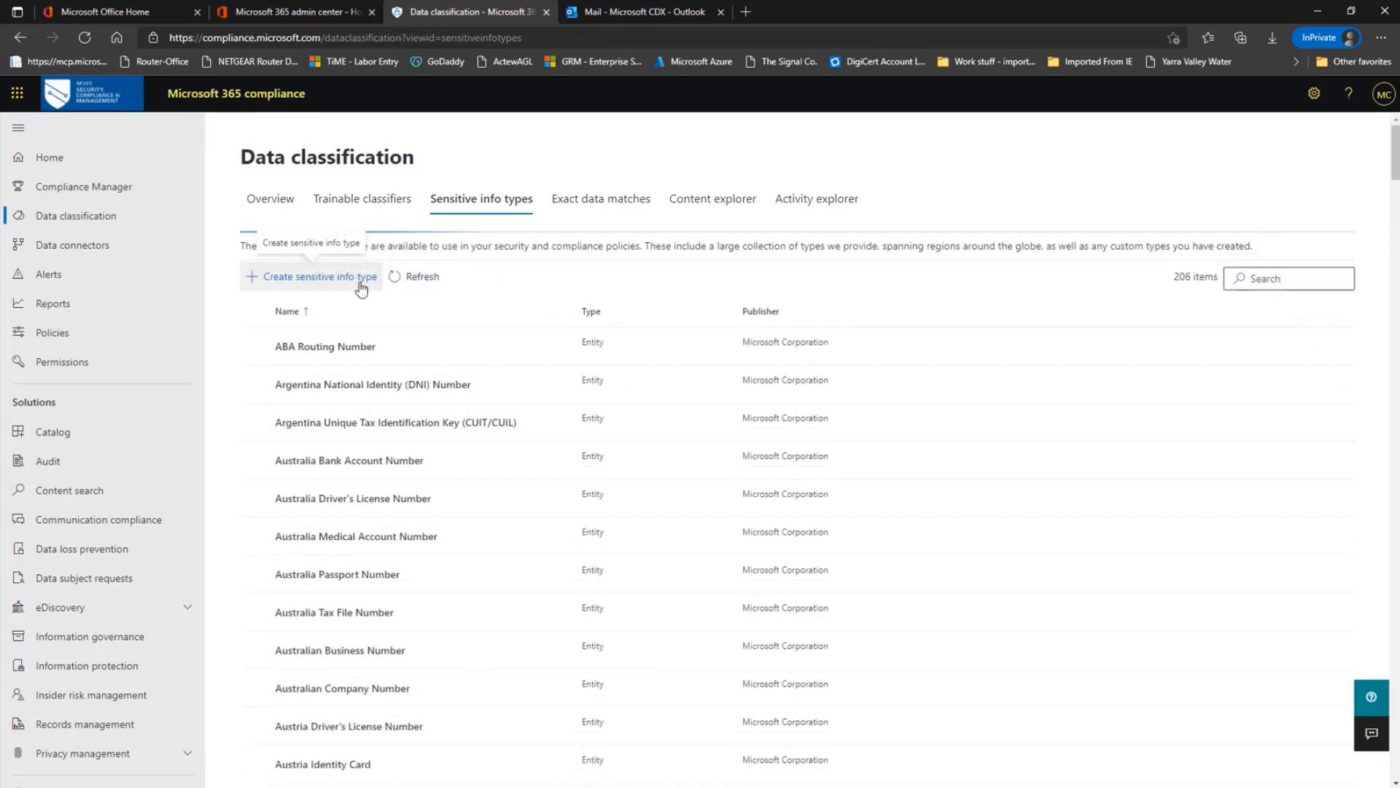
left_click(361, 281)
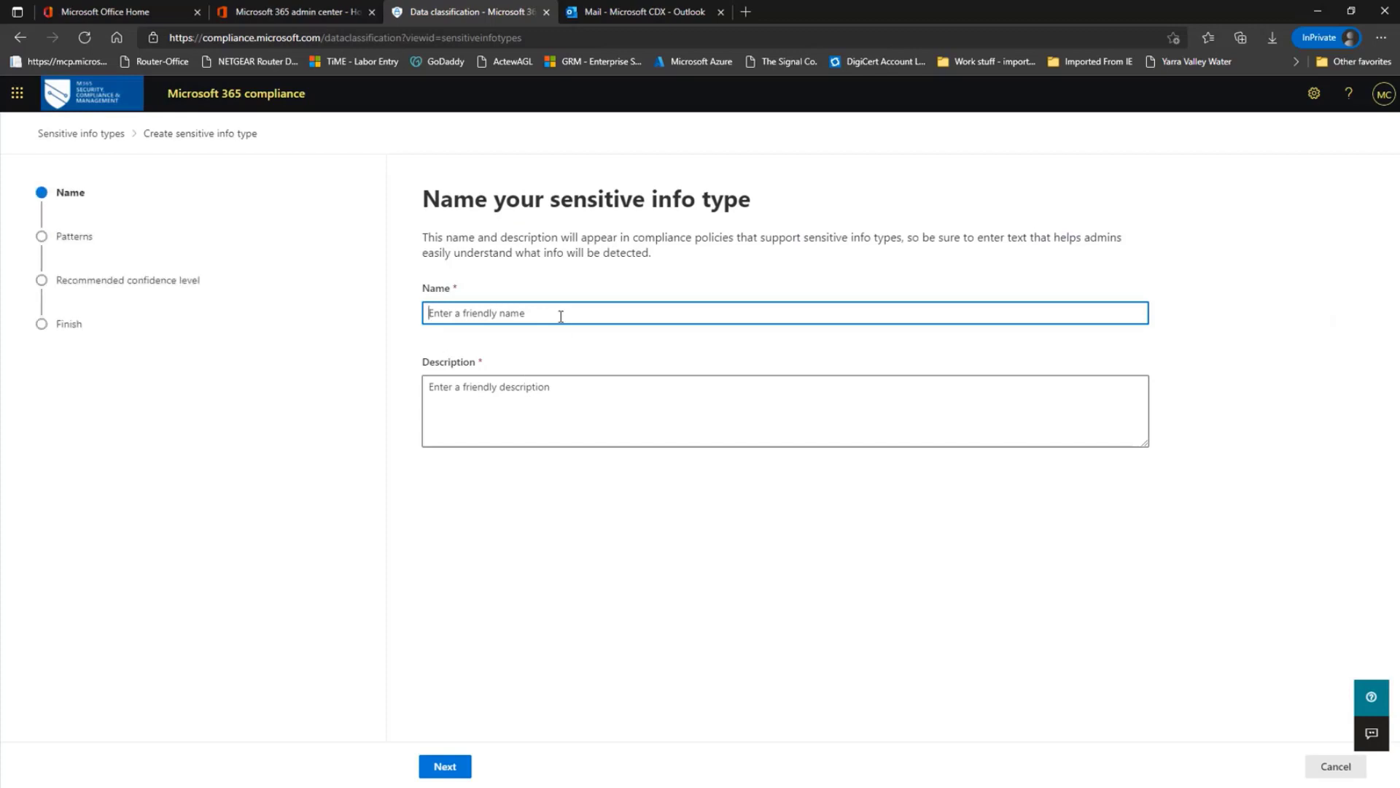
type("Covid 19 Data")
left_click(601, 397)
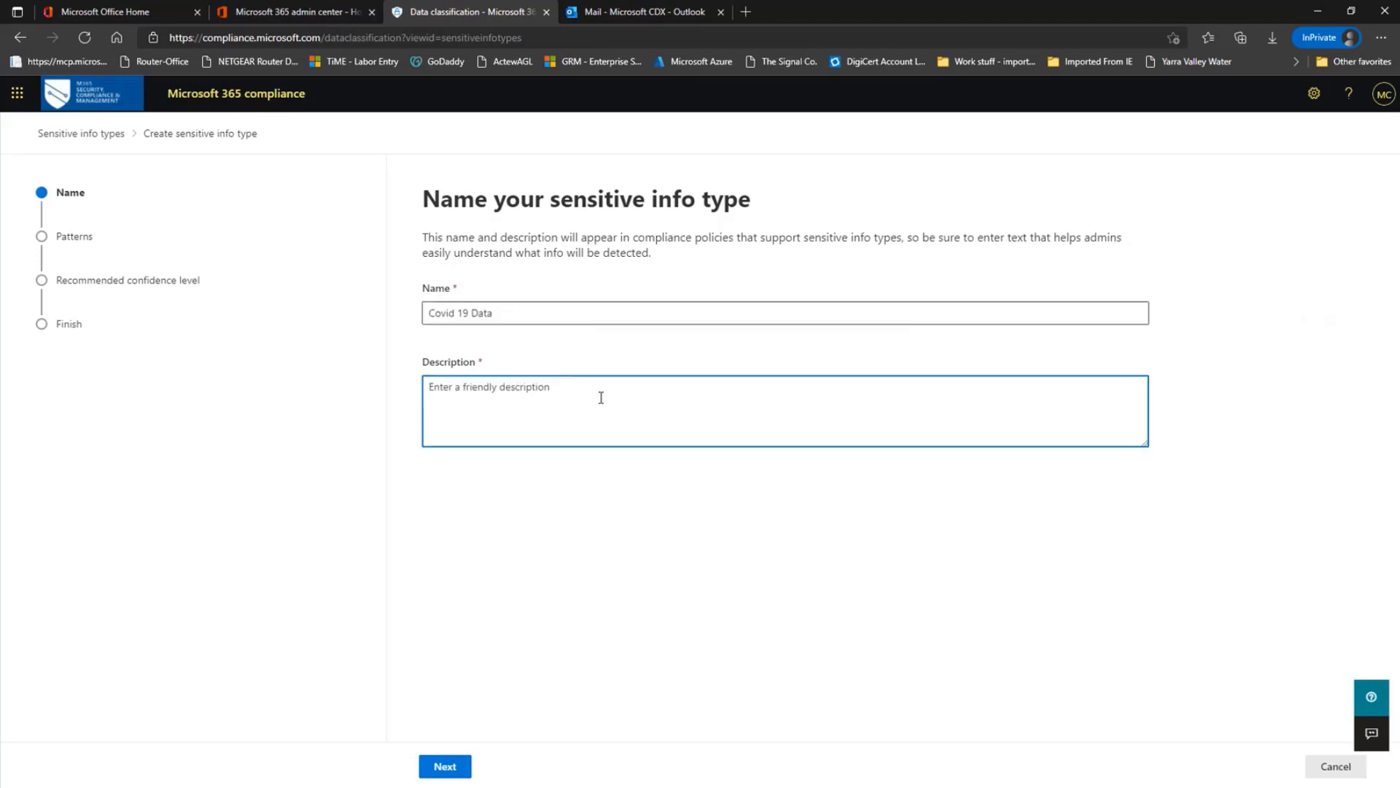
type("This is for COVID 19 data detection")
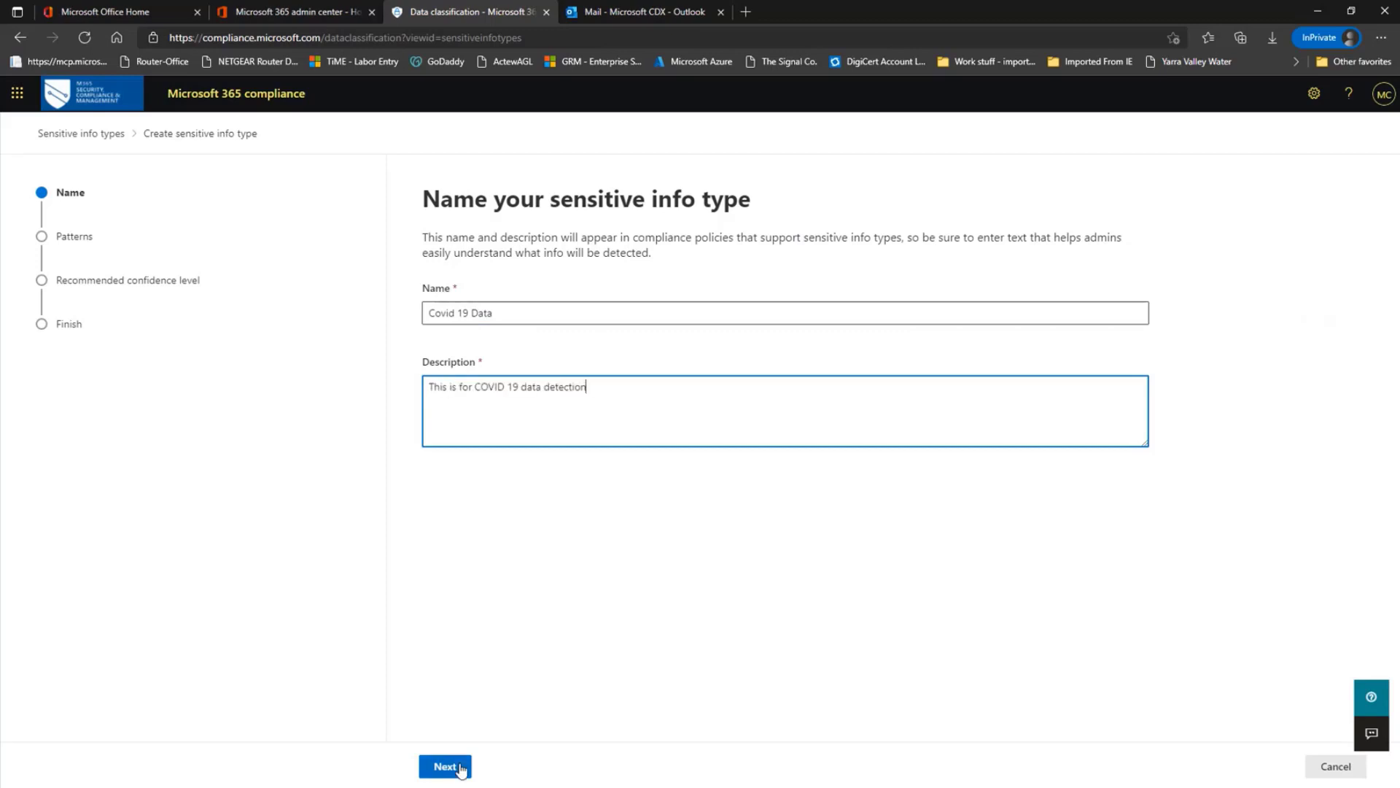
left_click(447, 766)
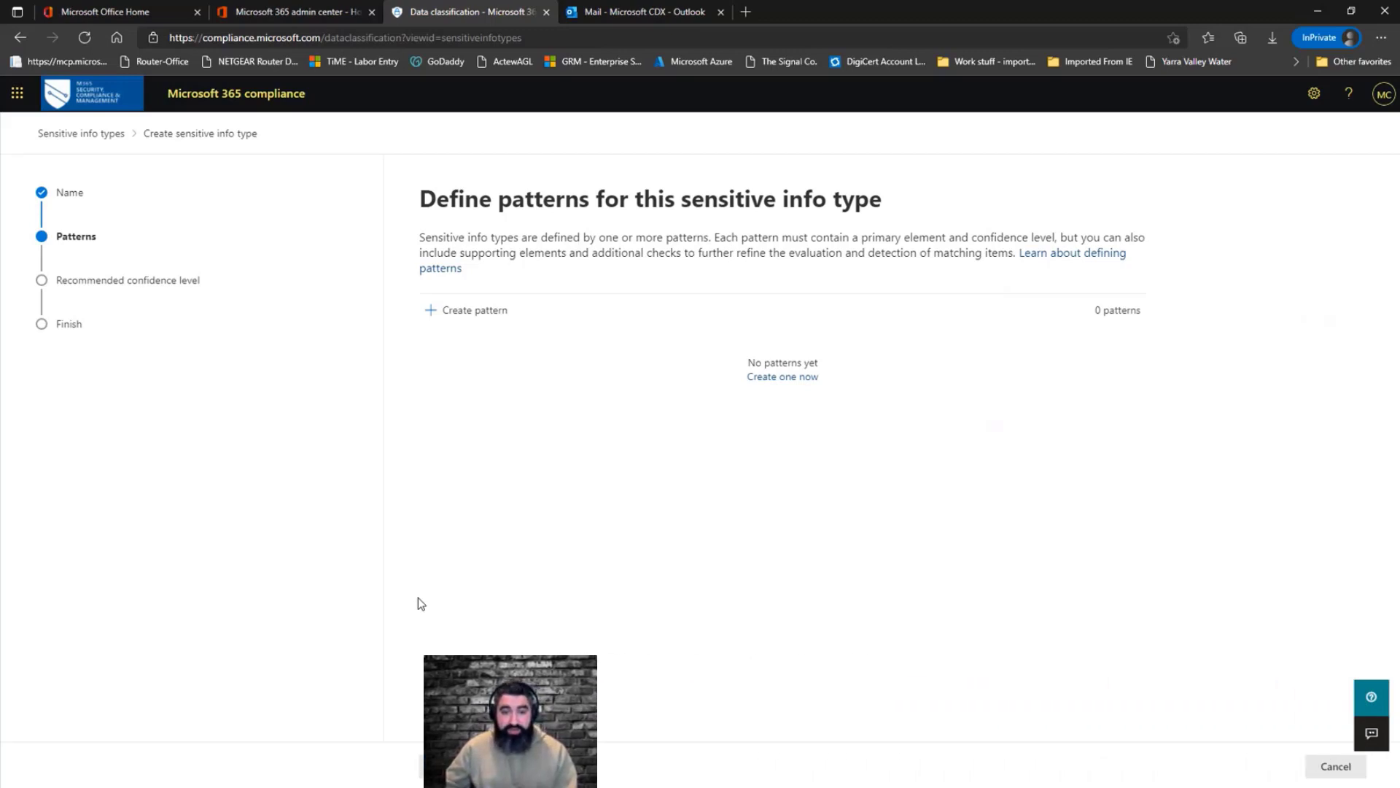
Start a new pattern with Low confidence and add a keyword dictionary as its primary element
left_click(450, 311)
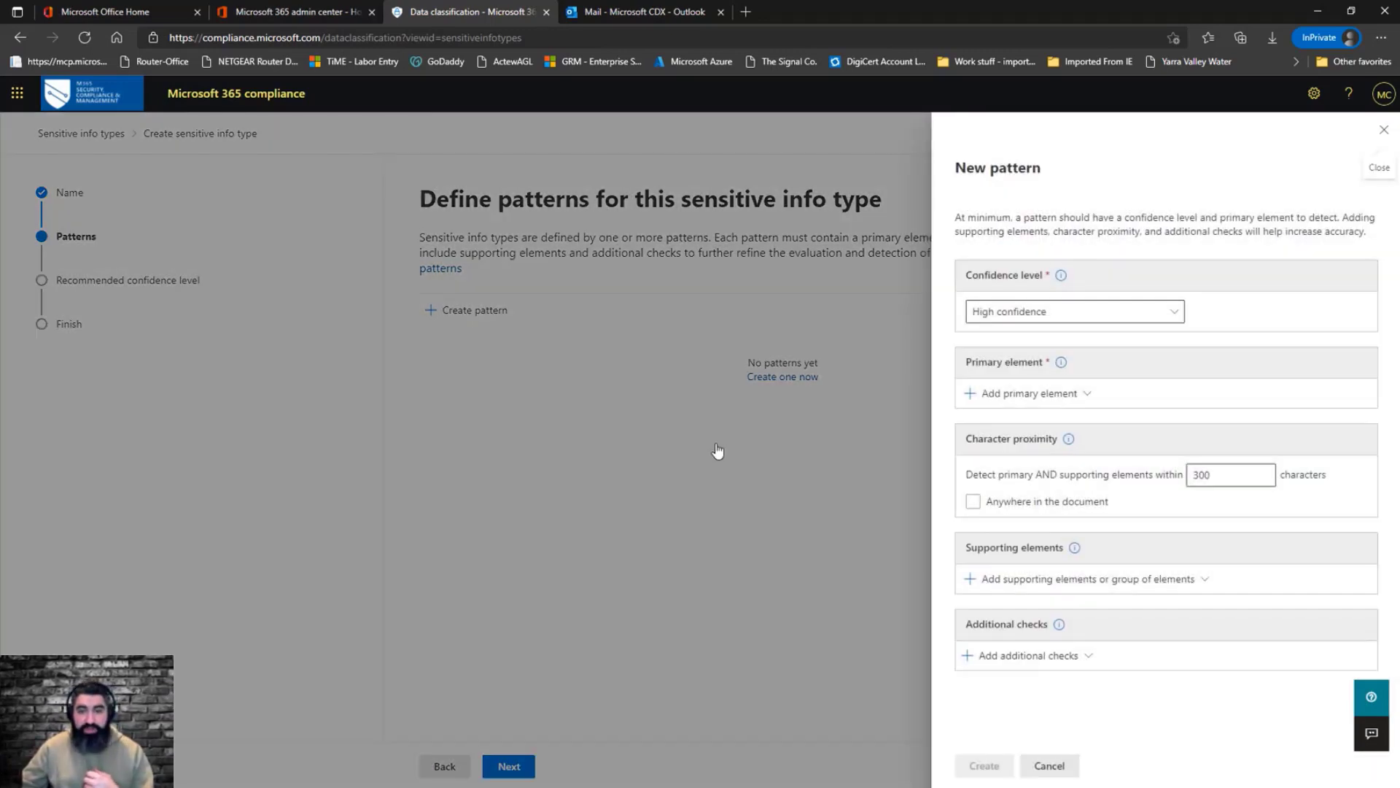
left_click(1174, 312)
left_click(1019, 395)
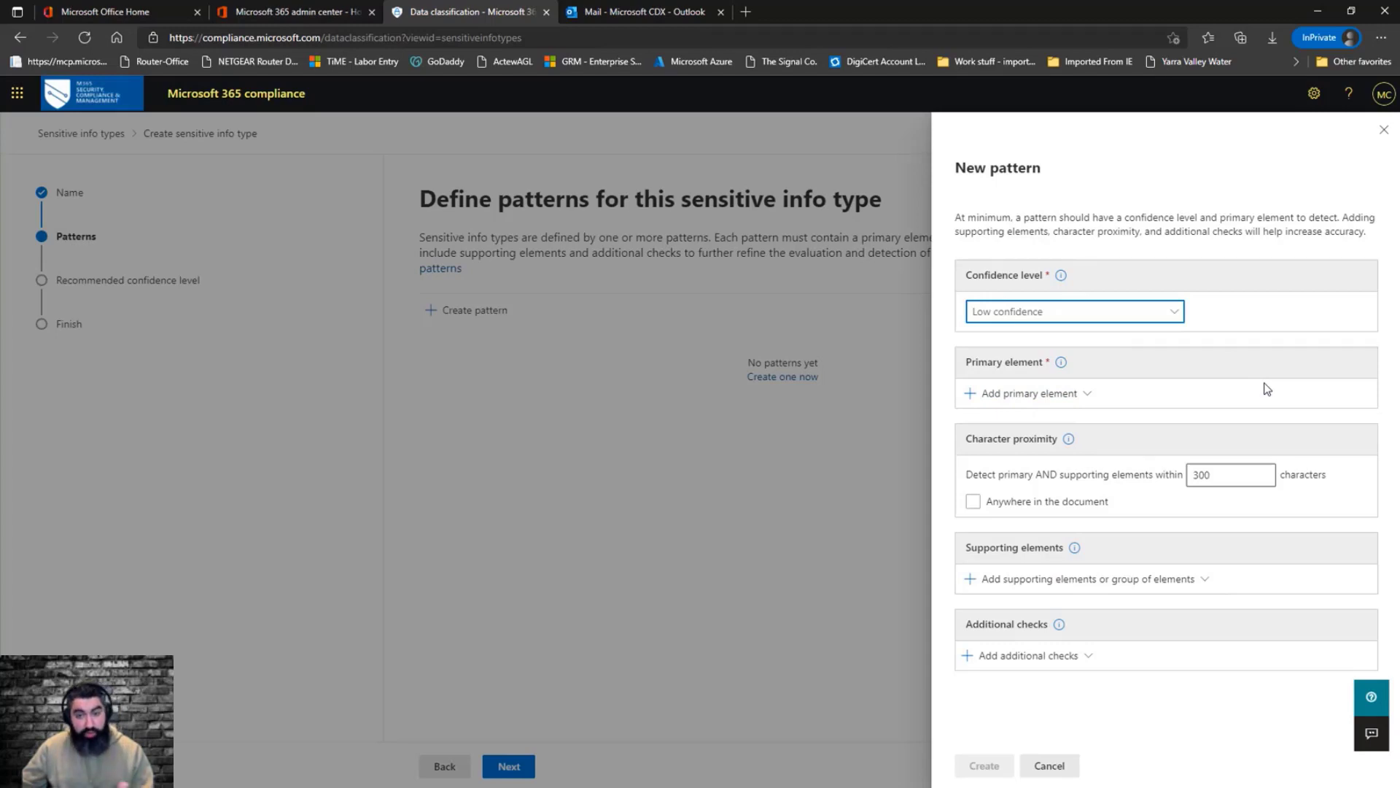
left_click(1088, 400)
left_click(1087, 399)
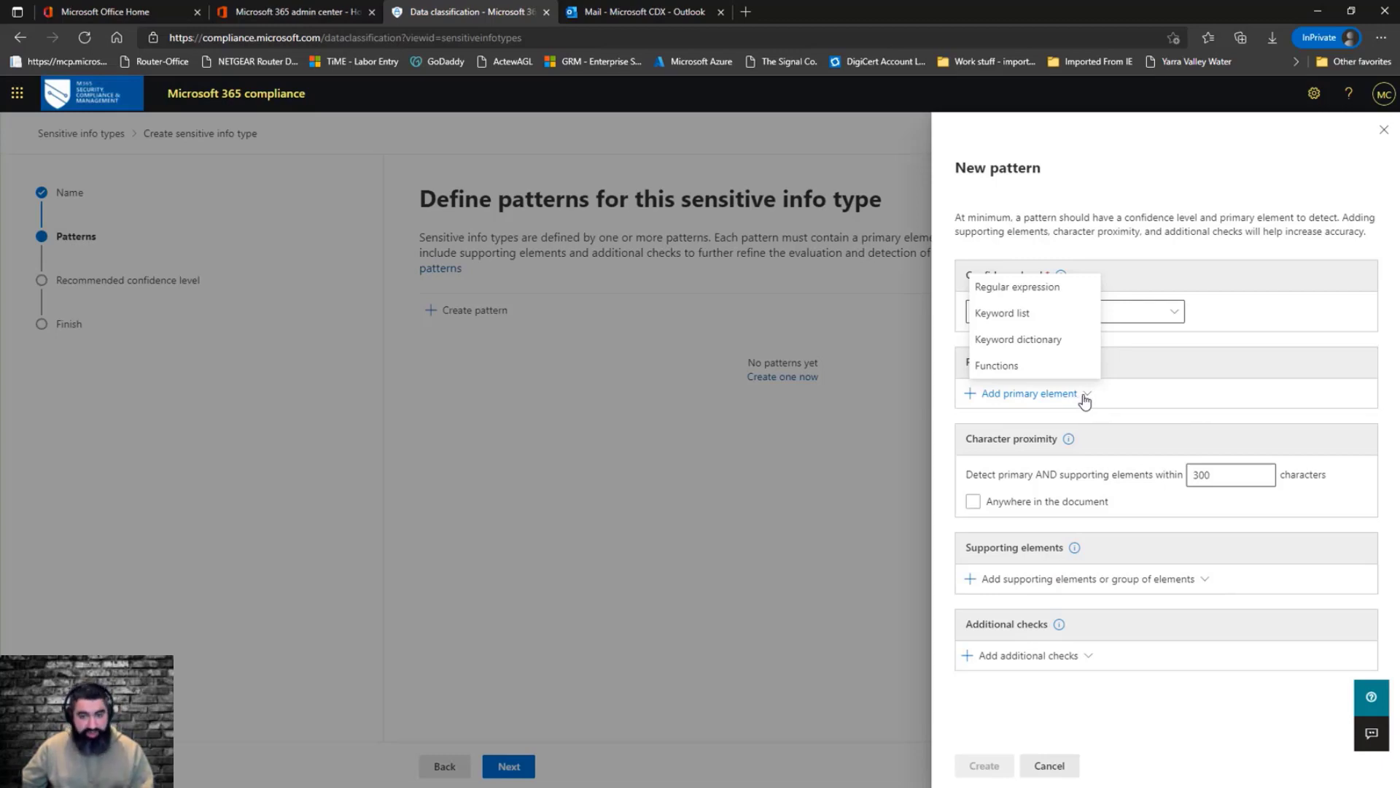
left_click(1063, 352)
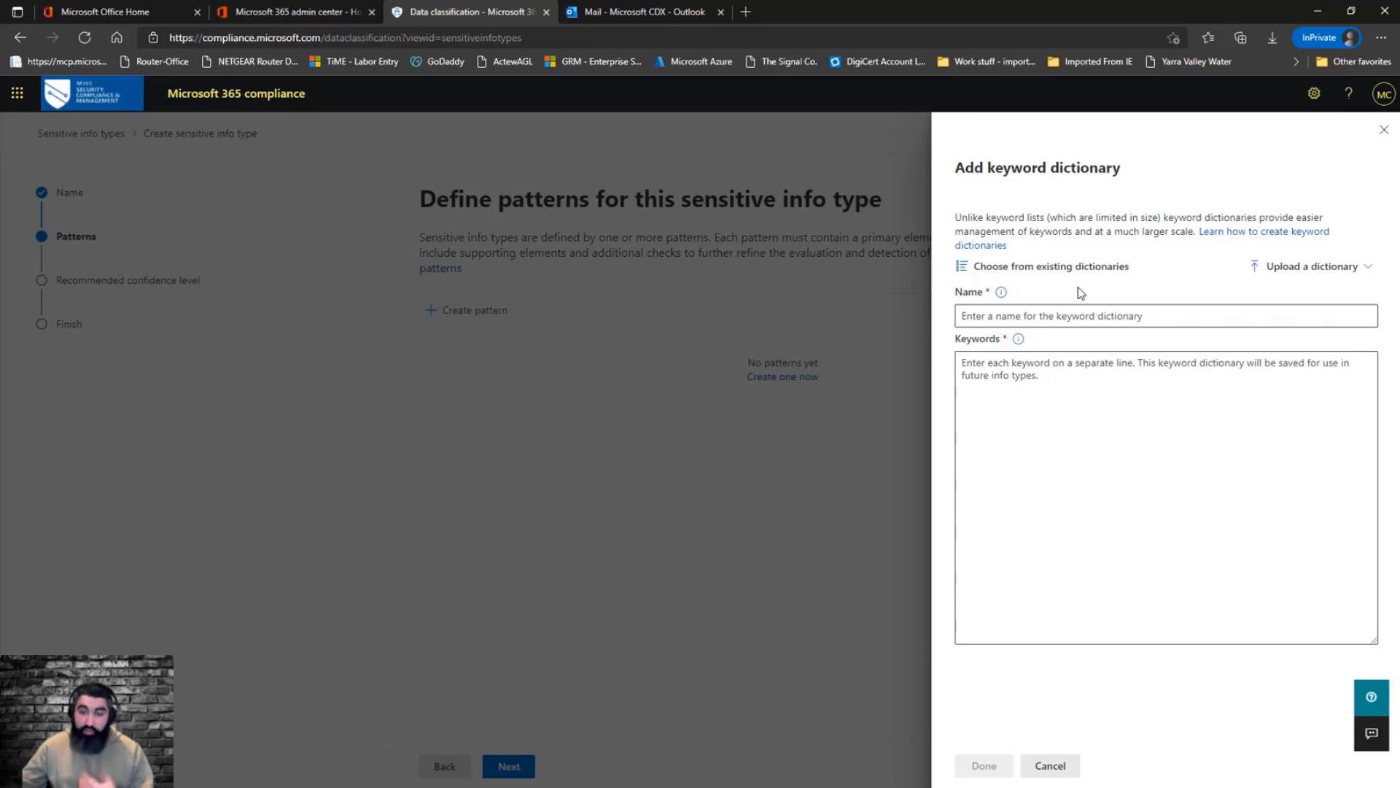
Upload the COVID 19 Dictionary.txt file as the keyword dictionary's keywords
left_click(1319, 274)
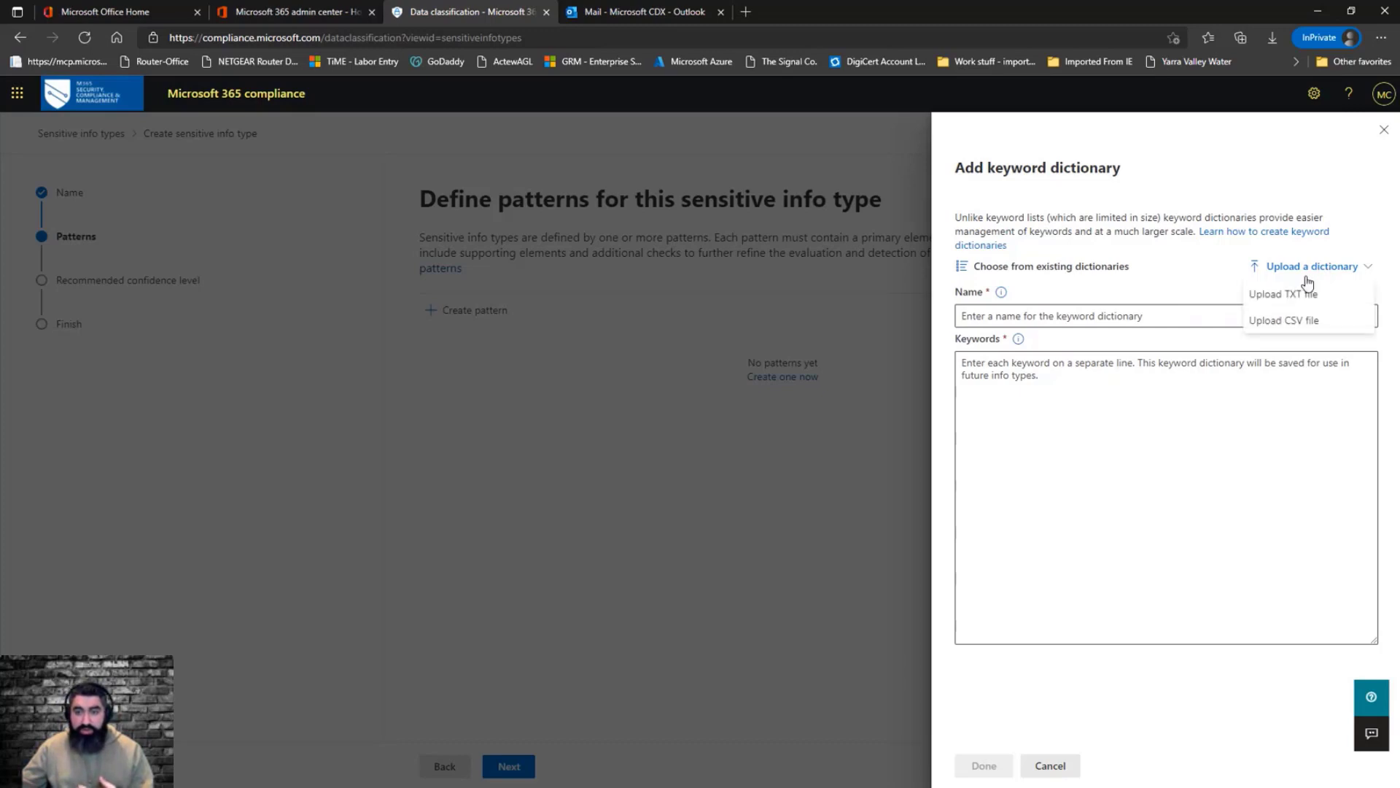
left_click(1278, 300)
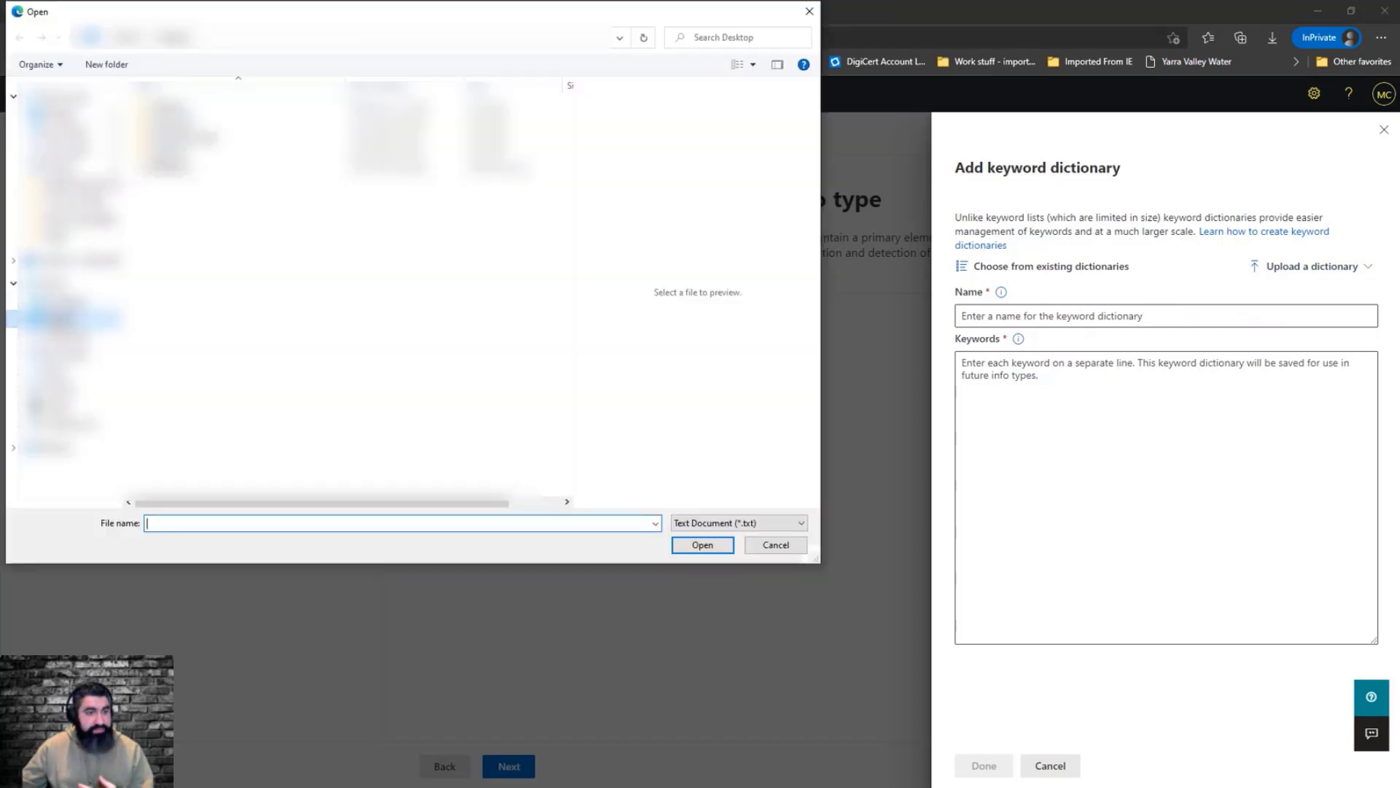
left_click(70, 260)
left_click(190, 106)
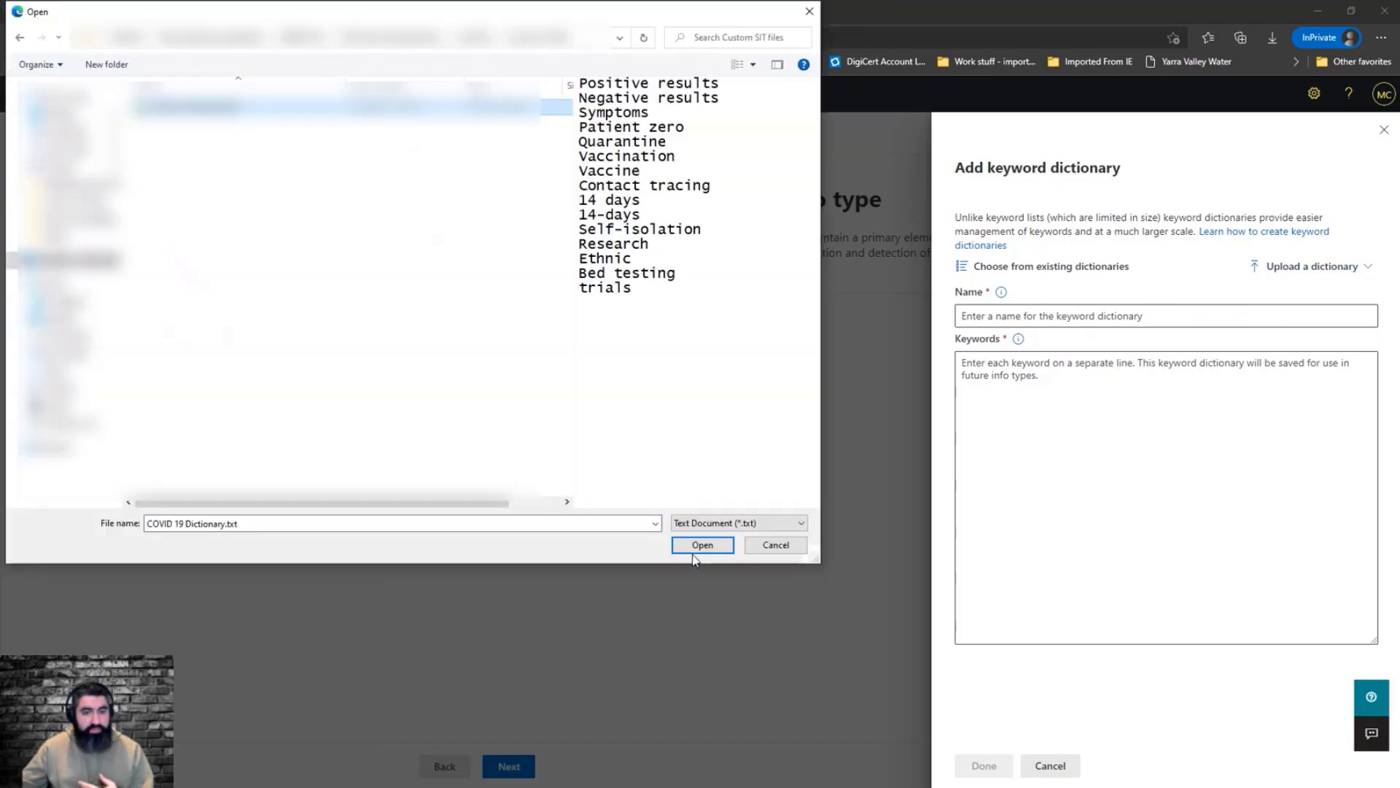
left_click(694, 544)
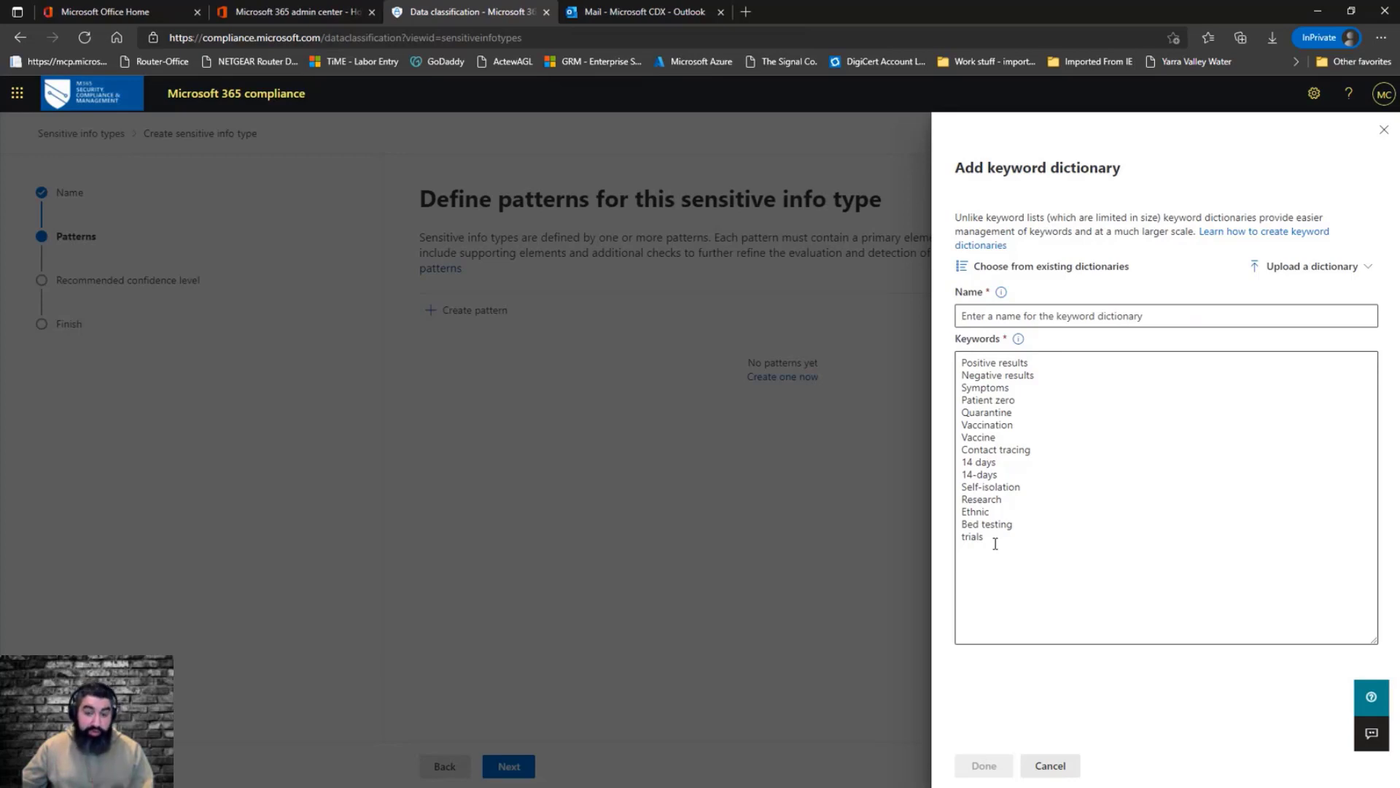
Name the keyword dictionary COVID 19 Dictionary, confirm it, and create the pattern
left_click(1029, 323)
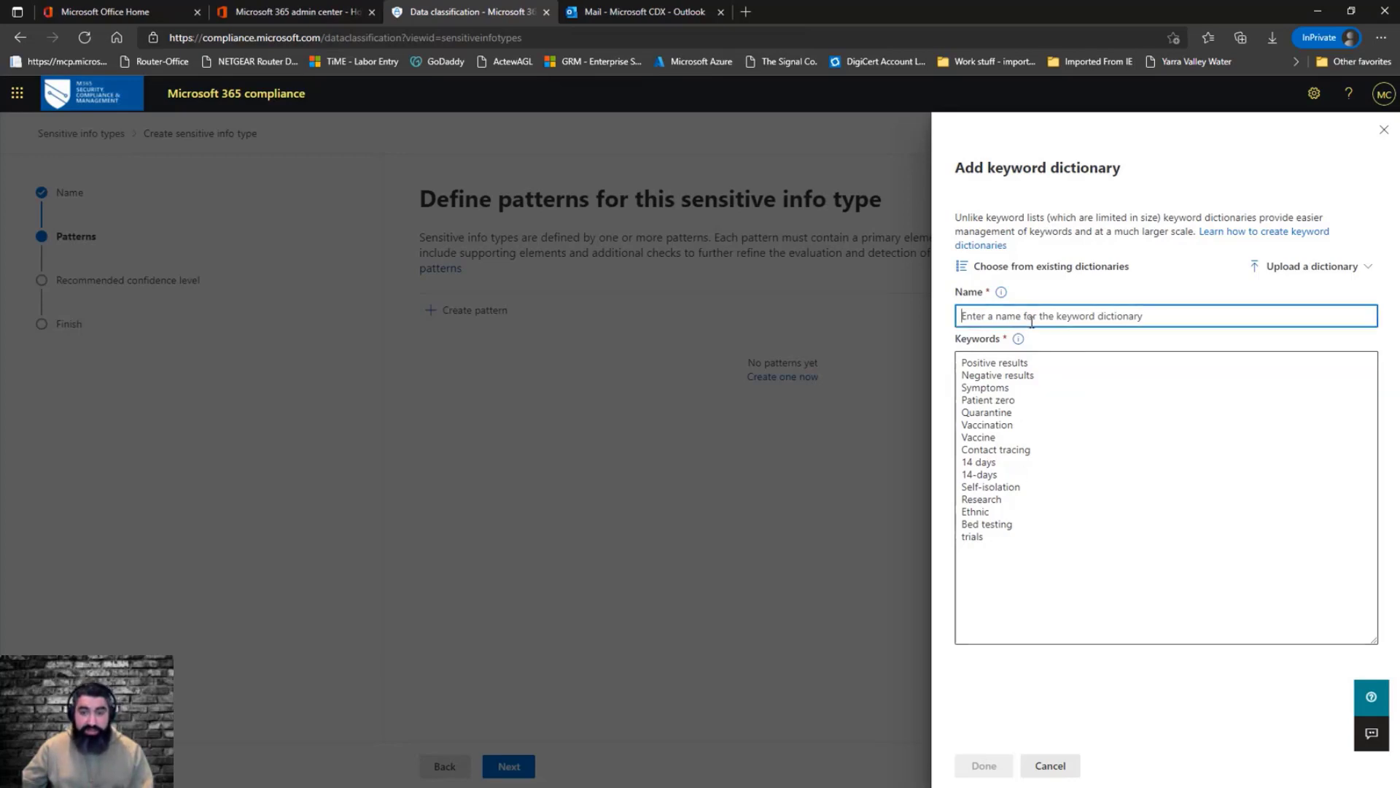
type("co")
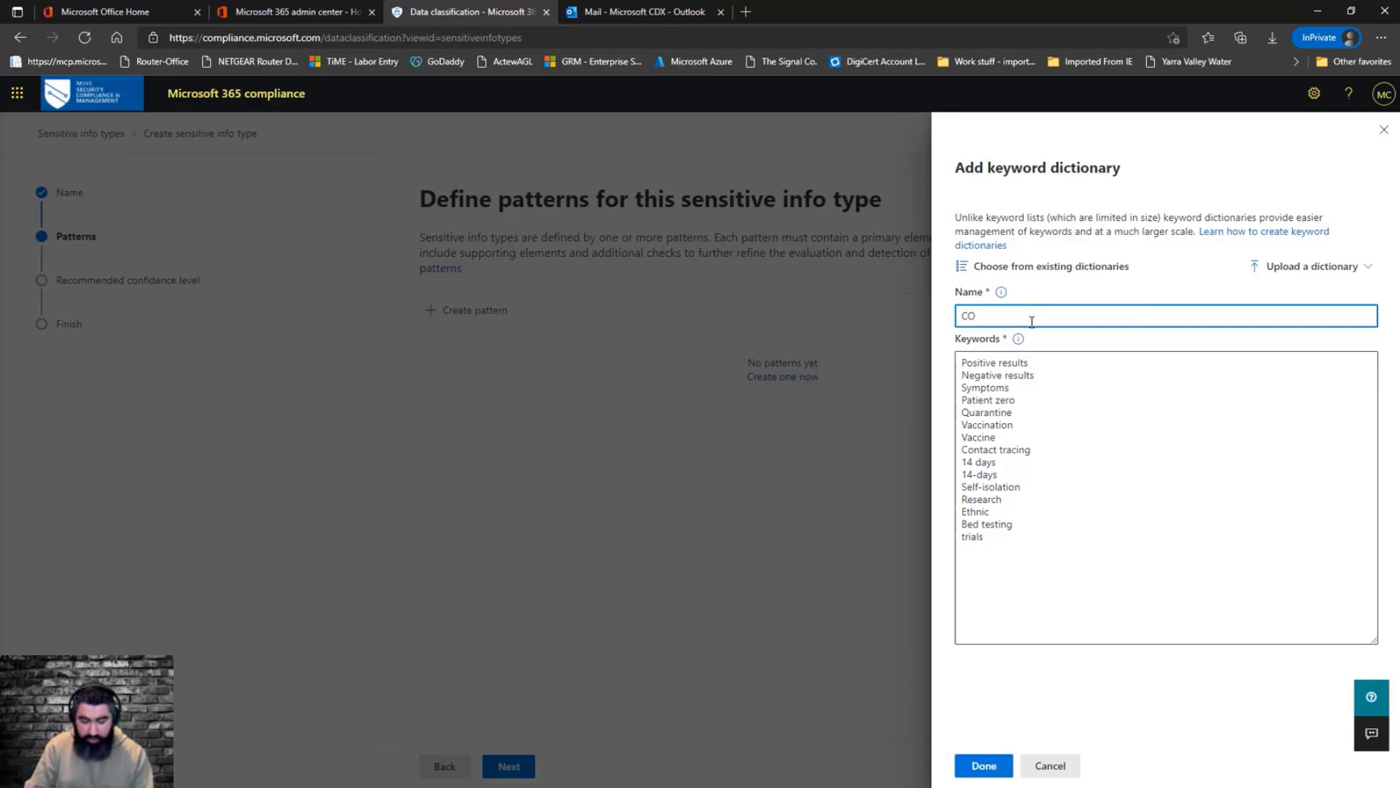
type("VID 19")
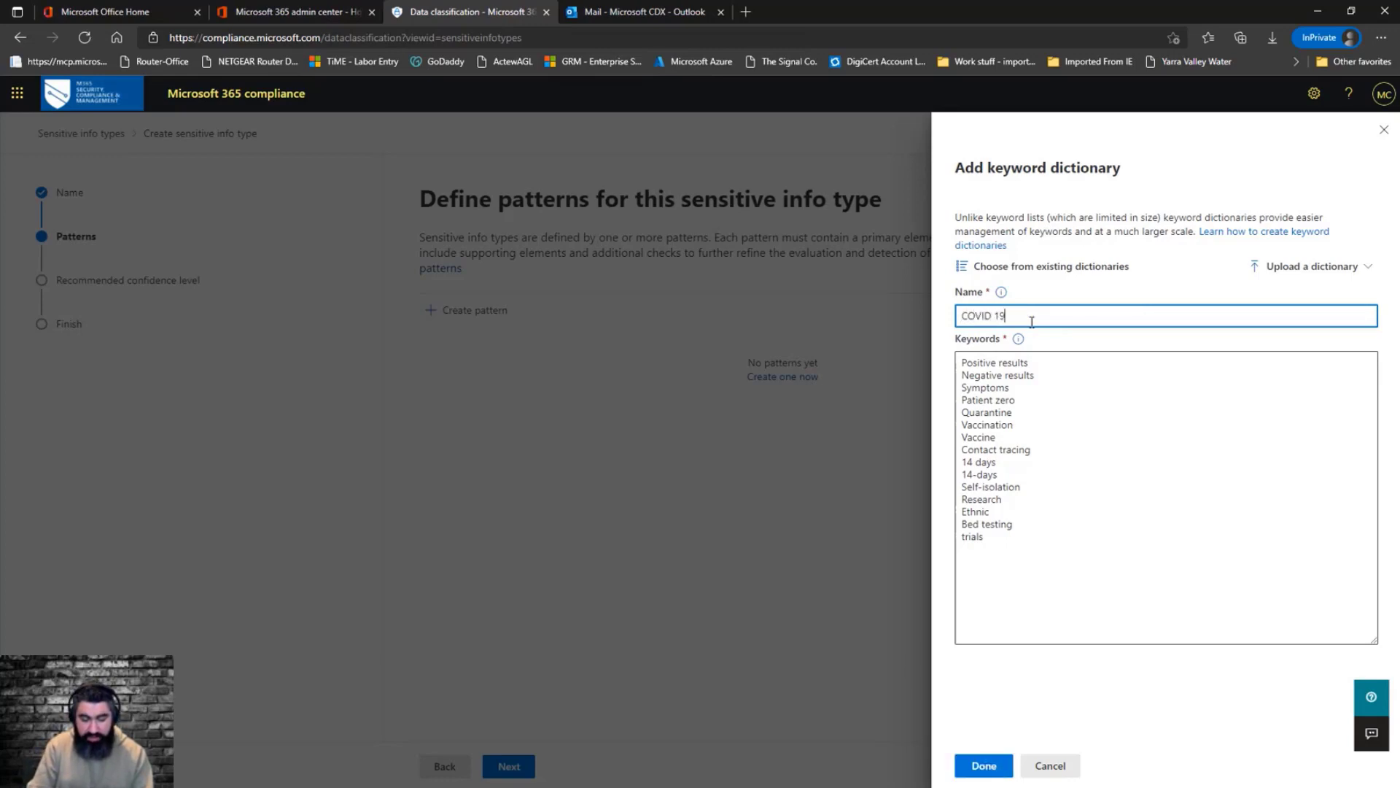
type(" Dictionary")
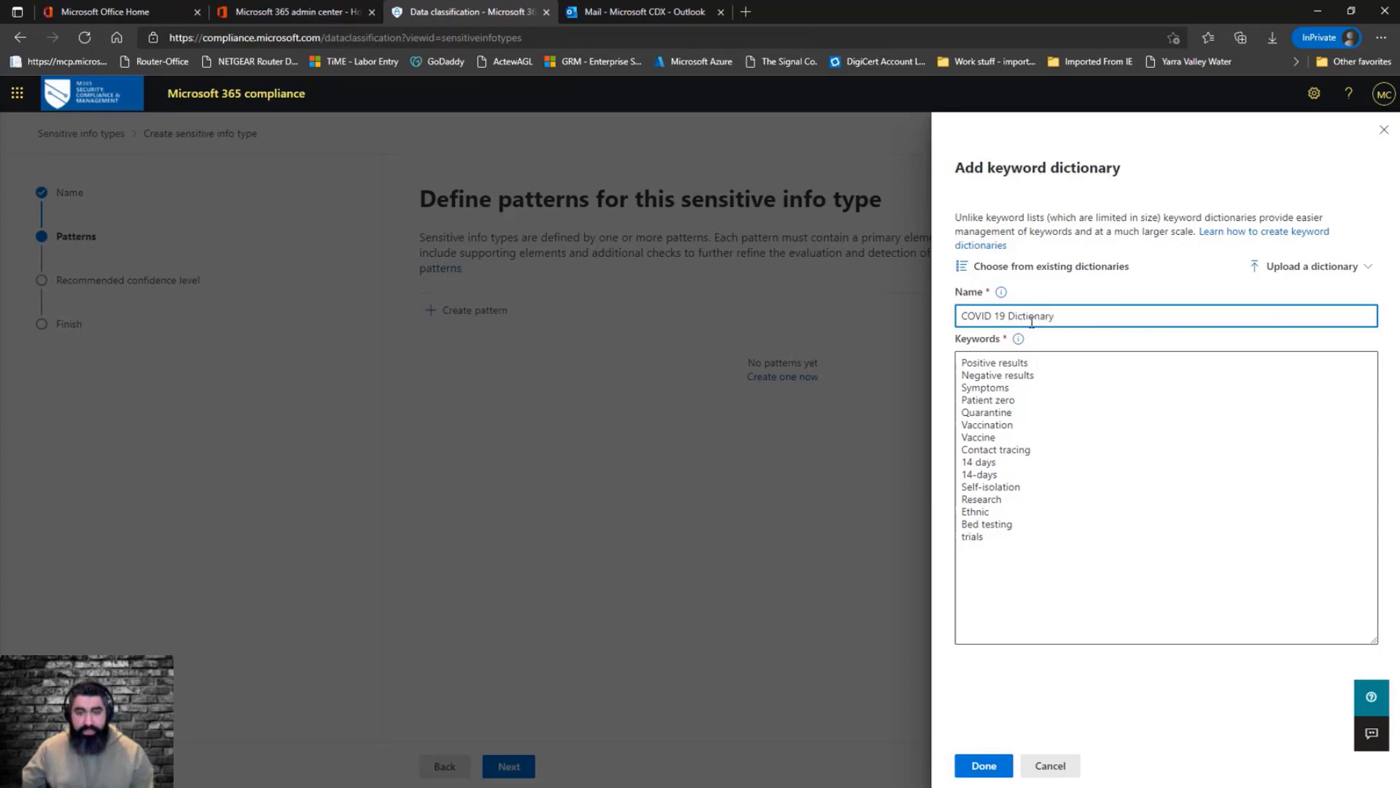
left_click(984, 765)
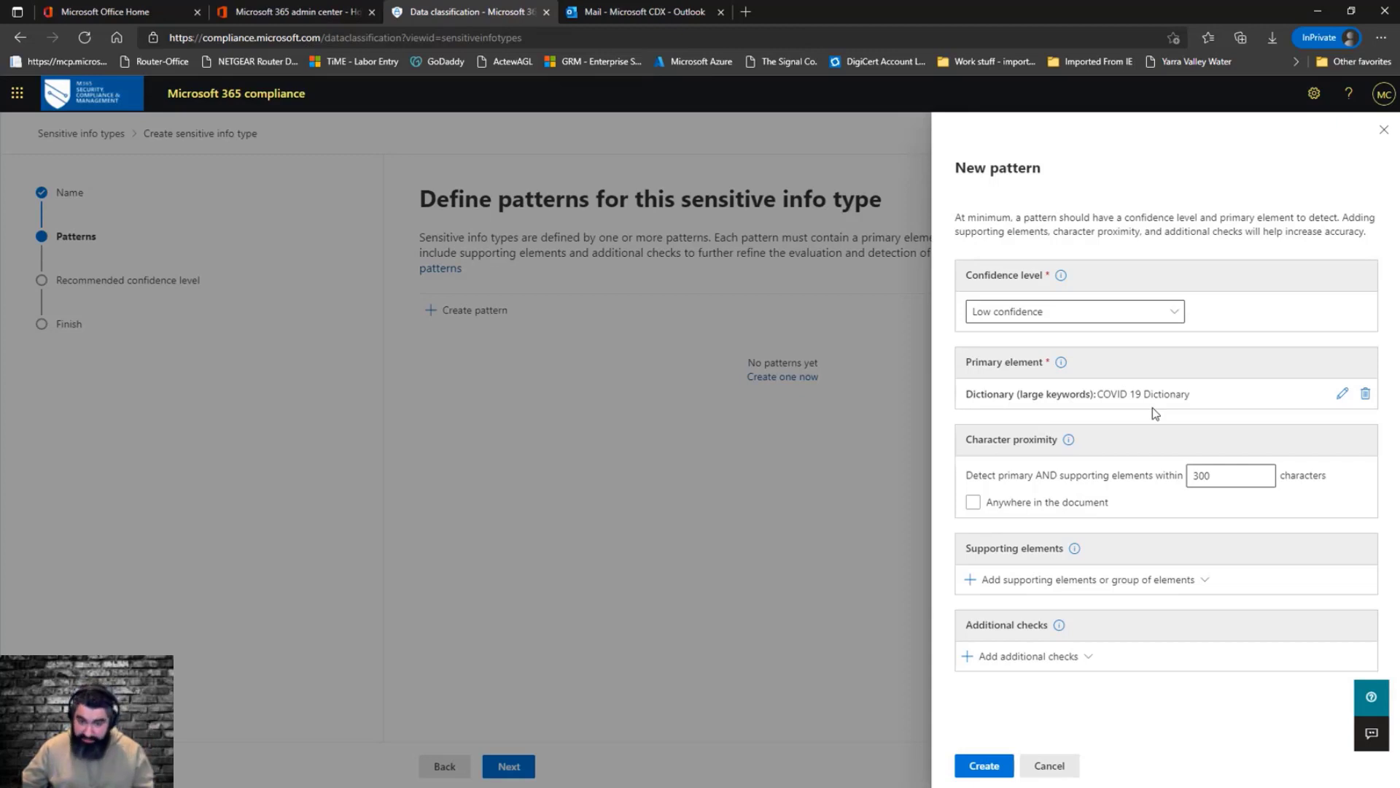
left_click(985, 766)
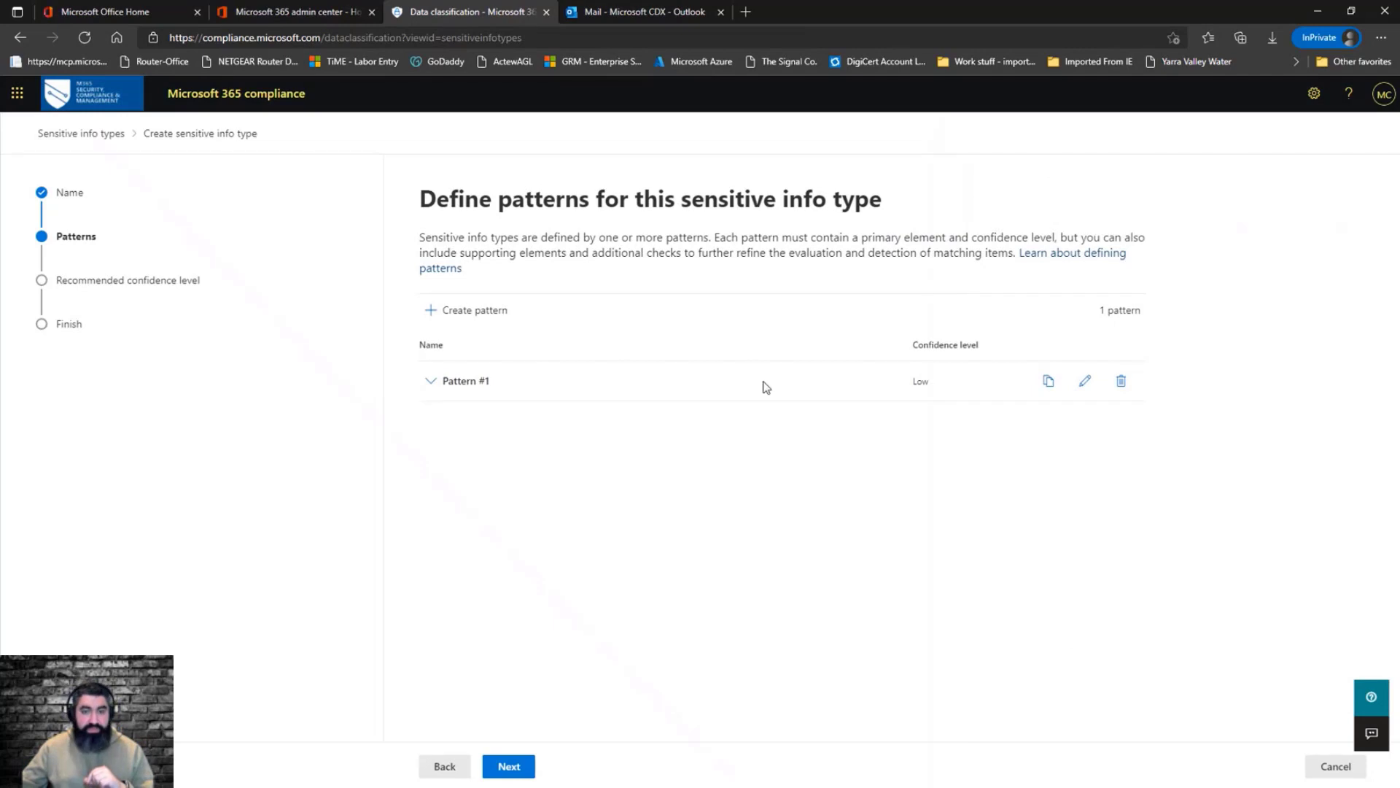
Start a second pattern with Medium confidence and add a keyword dictionary as its primary element
left_click(489, 320)
left_click(1086, 312)
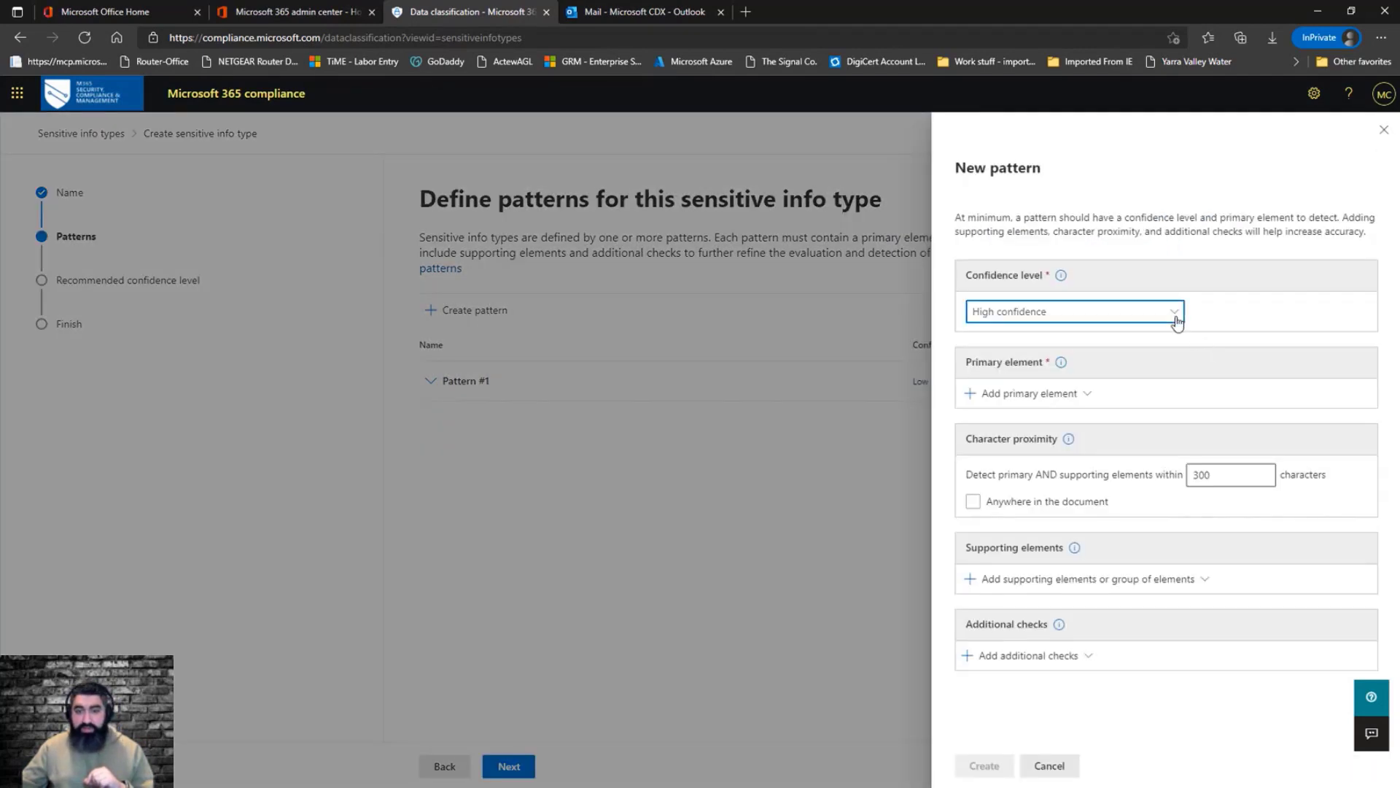
left_click(1004, 365)
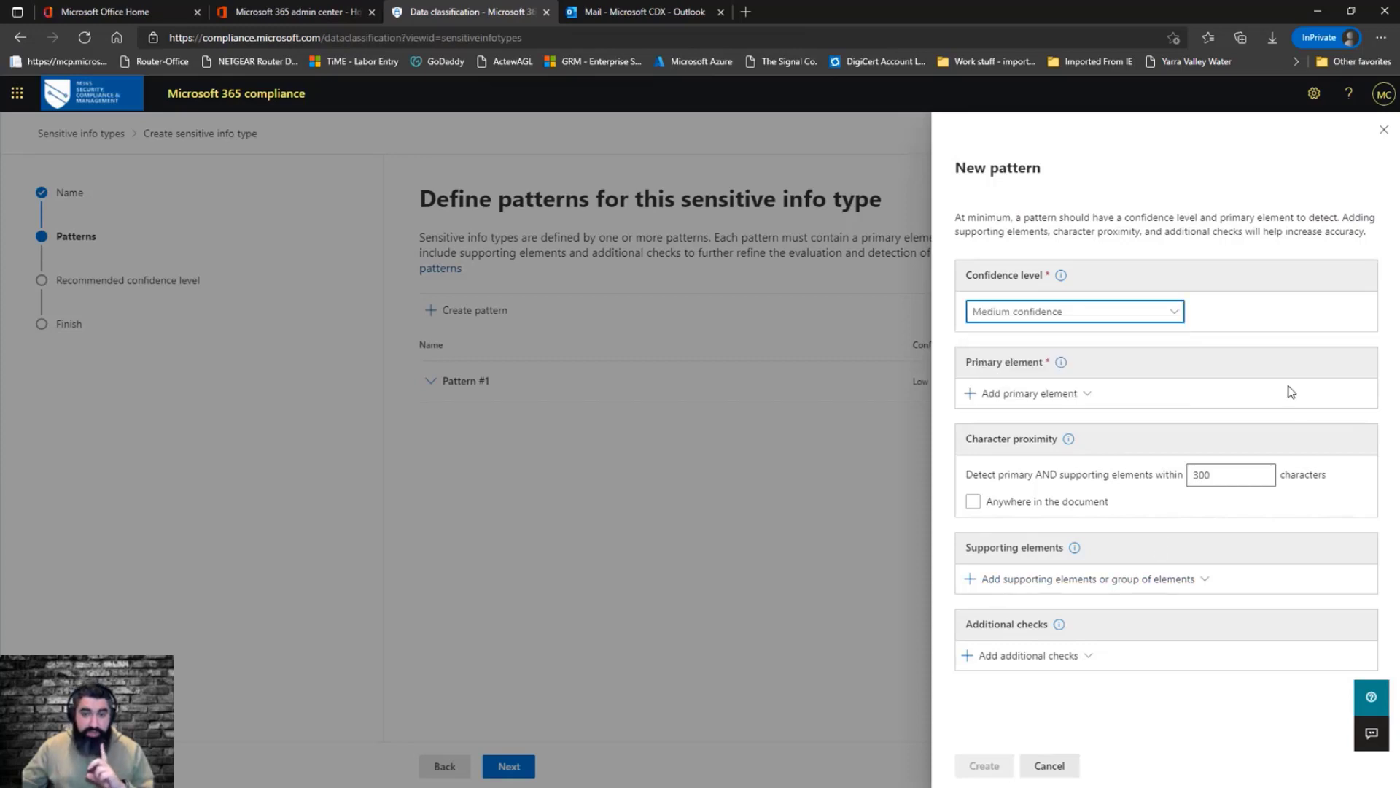
left_click(1092, 396)
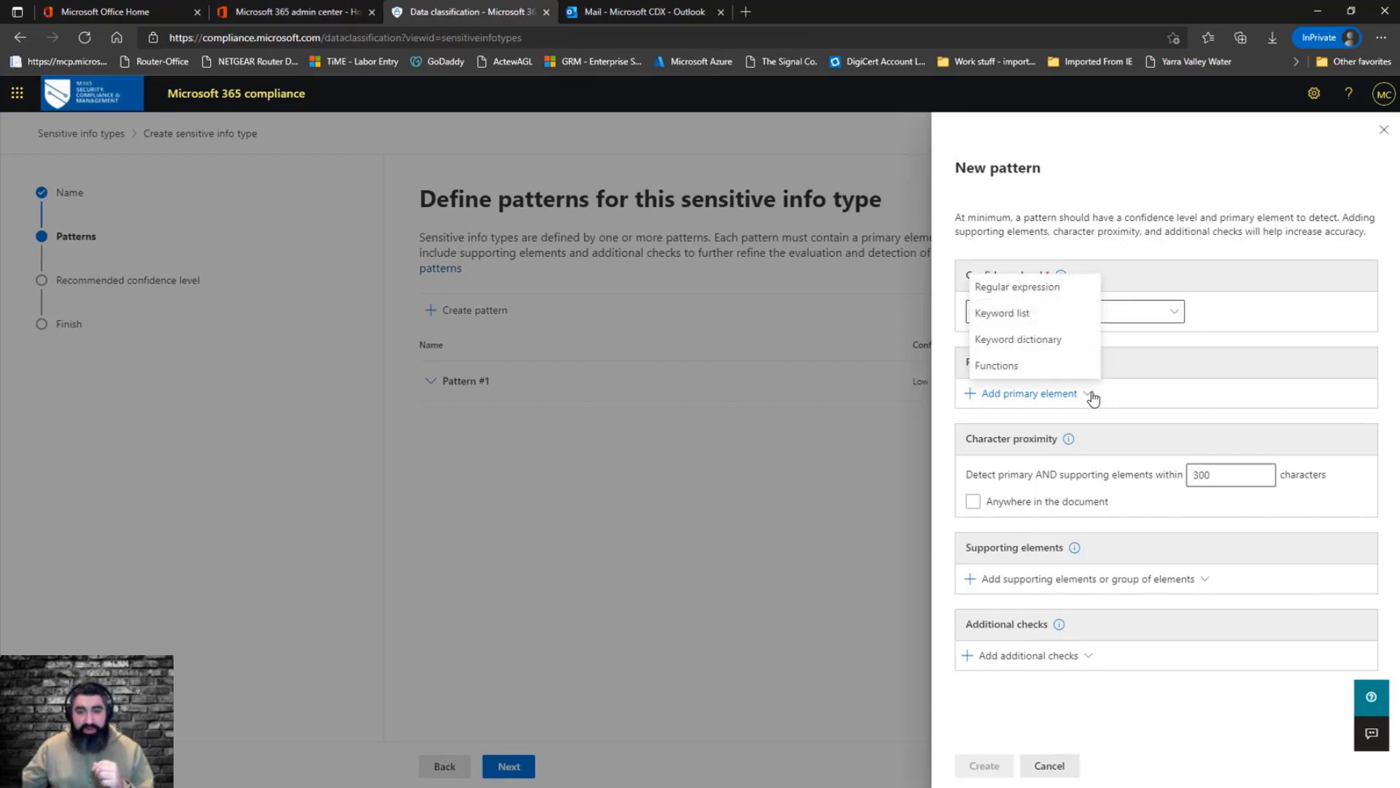
left_click(1042, 349)
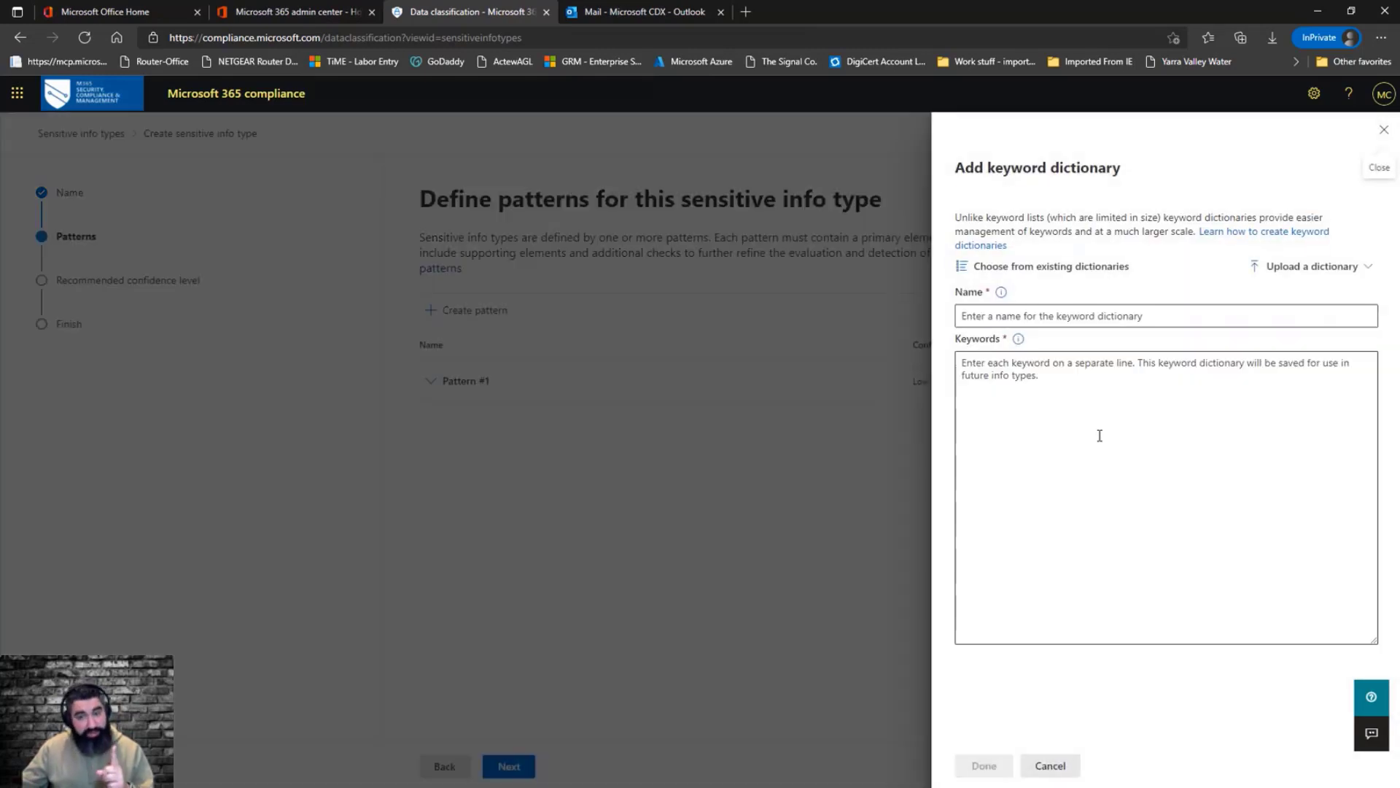
Choose the existing COVID 19 Dictionary as the pattern's primary element
left_click(1055, 268)
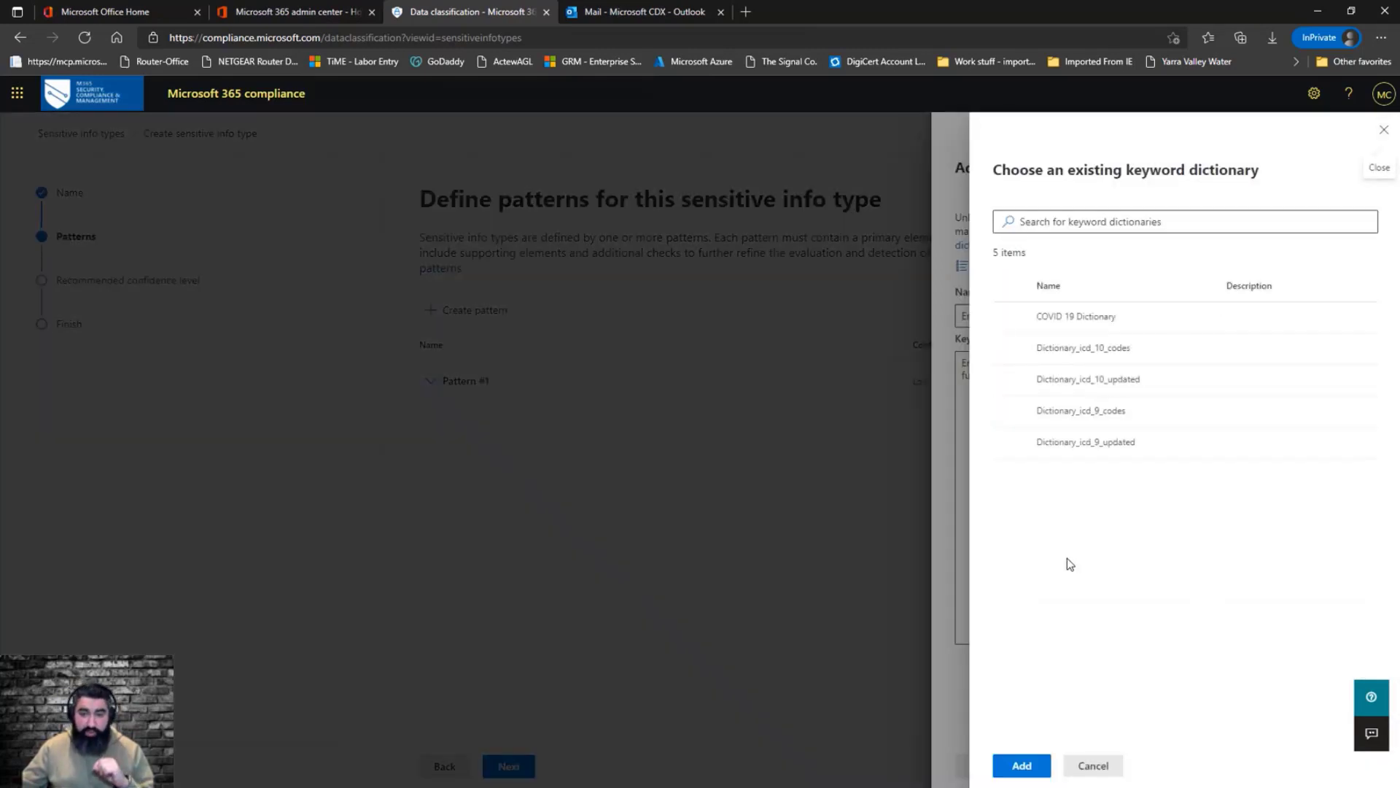
left_click(1010, 318)
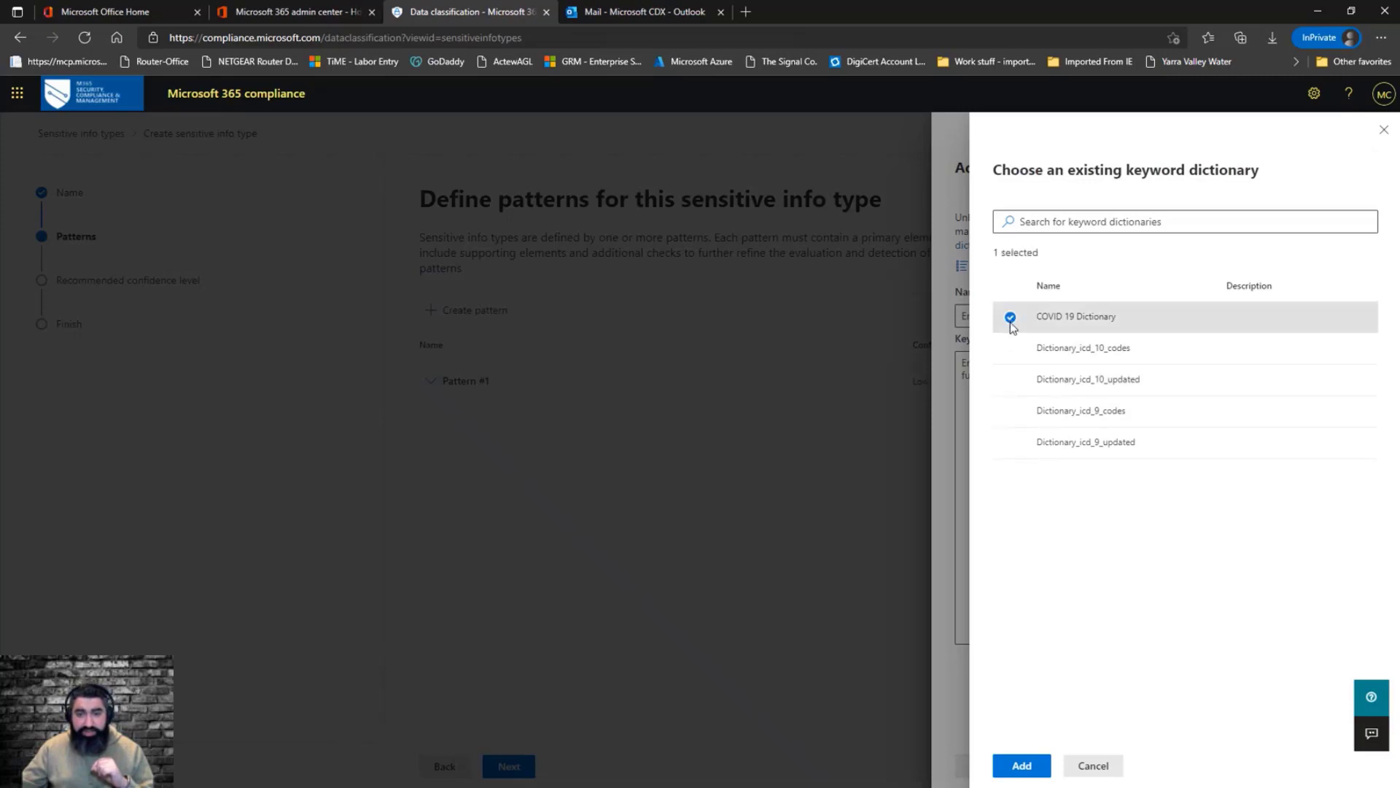
left_click(1021, 764)
left_click(984, 765)
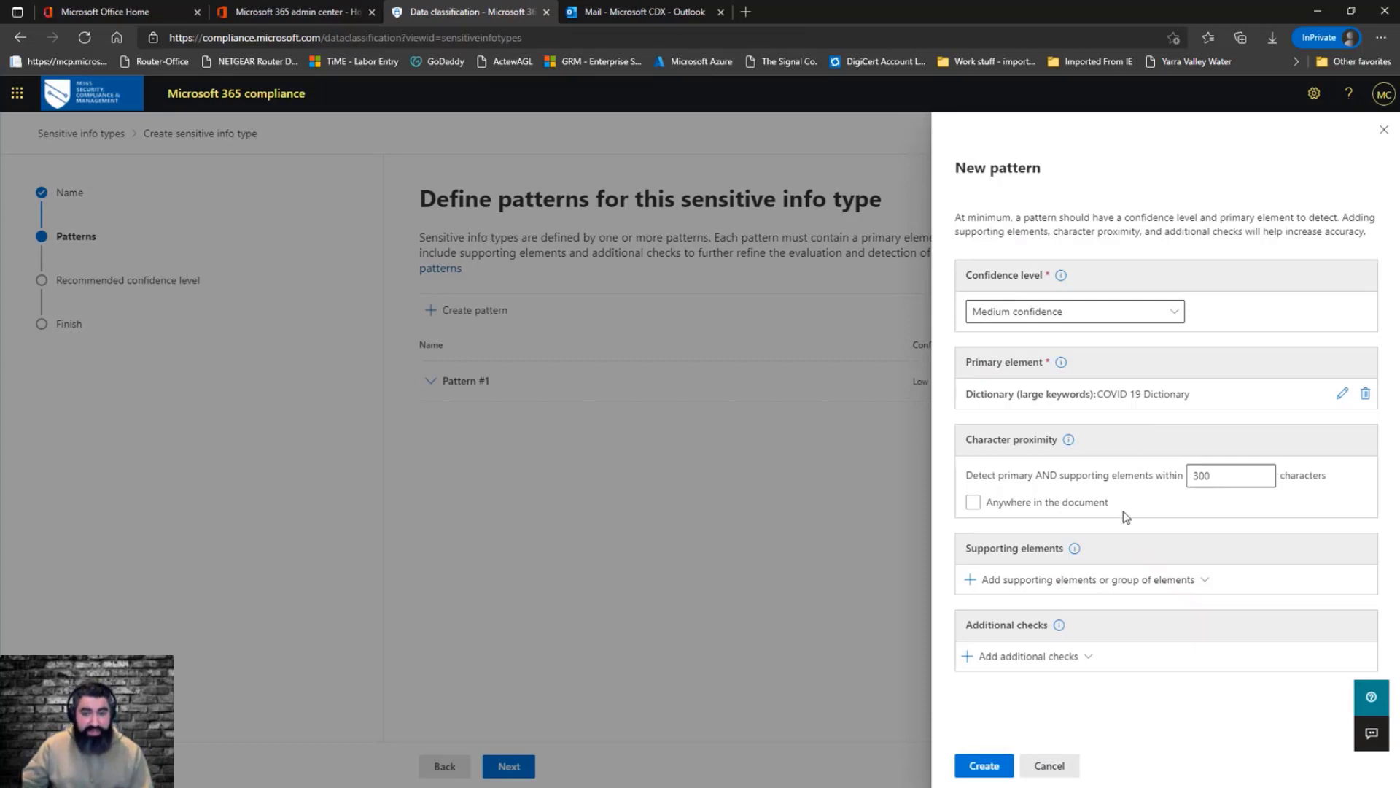
Set the Medium pattern to detect anywhere in the document and add a supporting regular expression with ID COVID 19 RegEx
left_click(1089, 512)
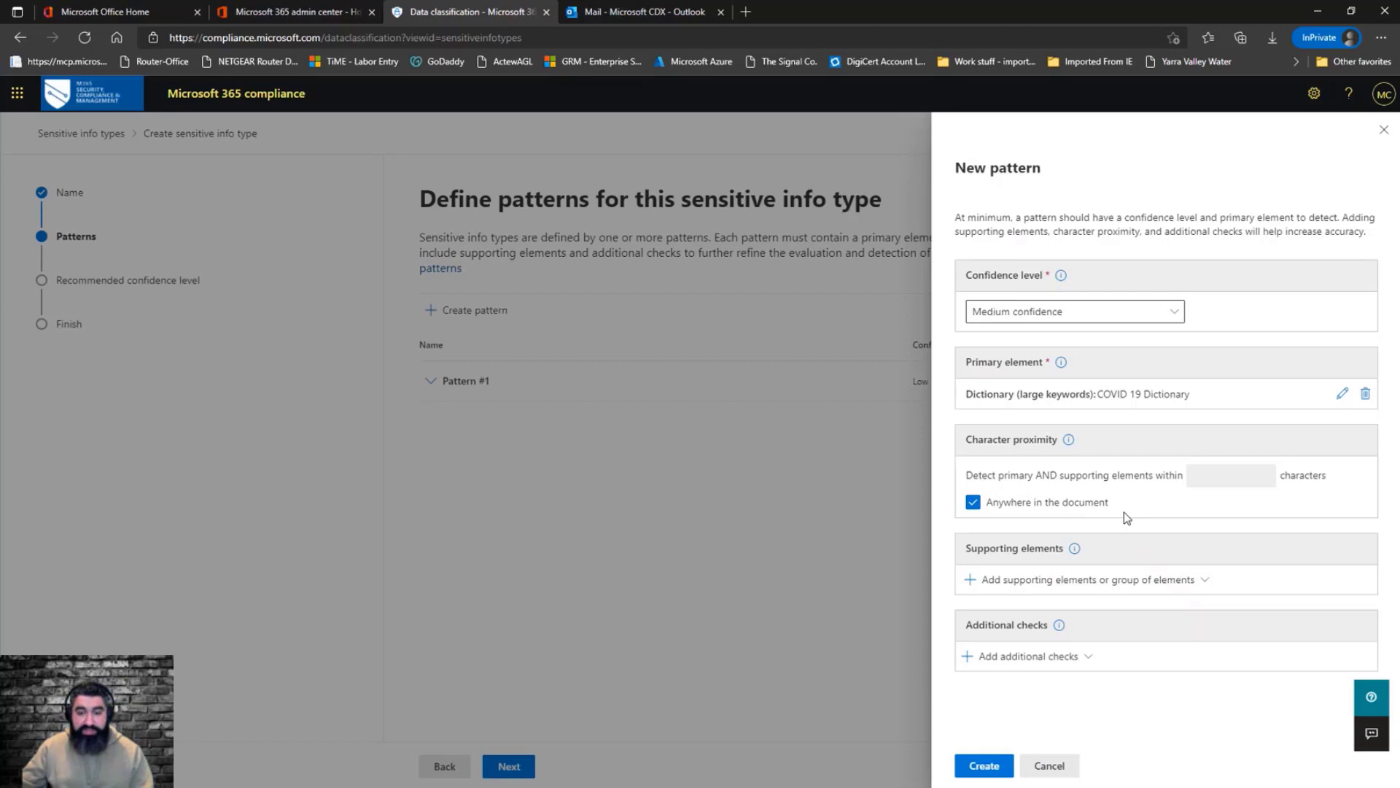
left_click(1053, 580)
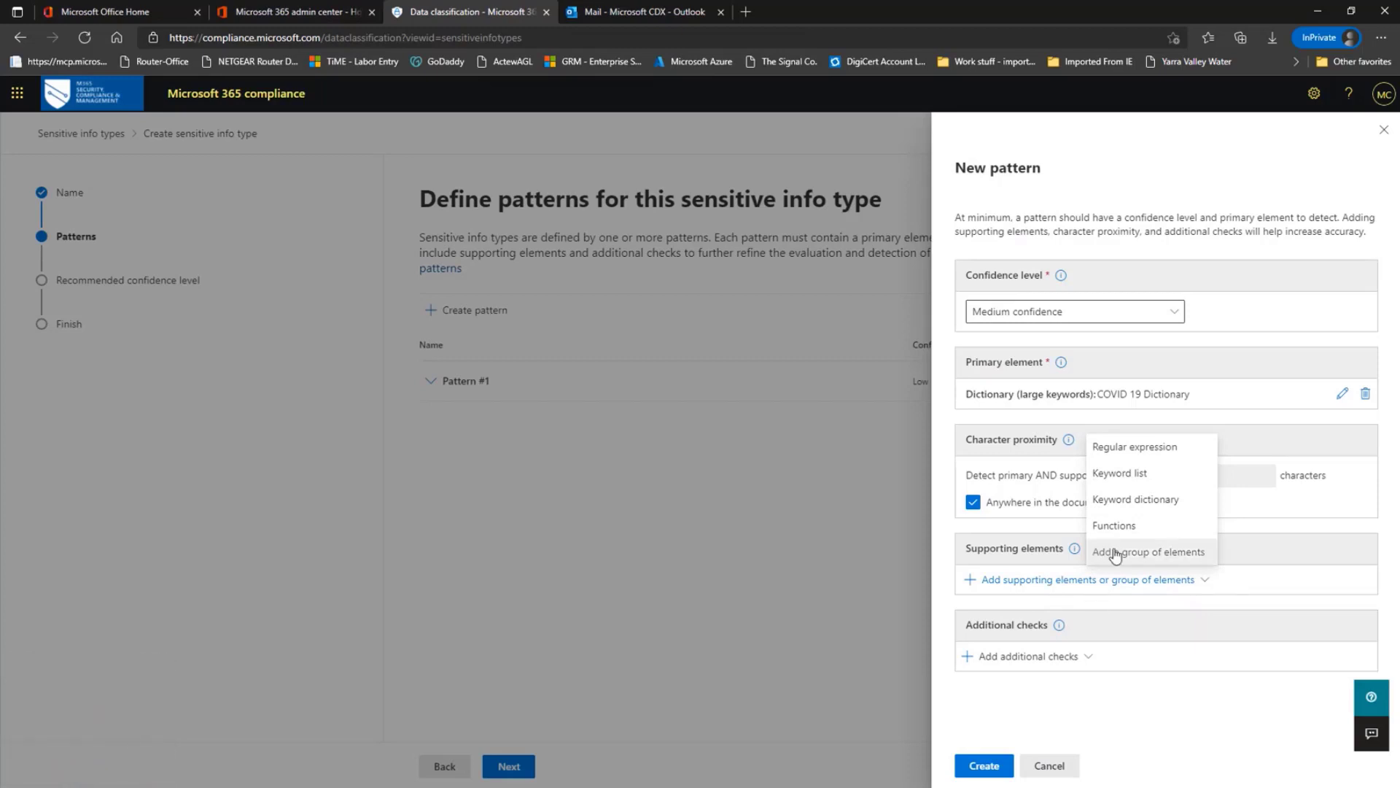
left_click(1143, 451)
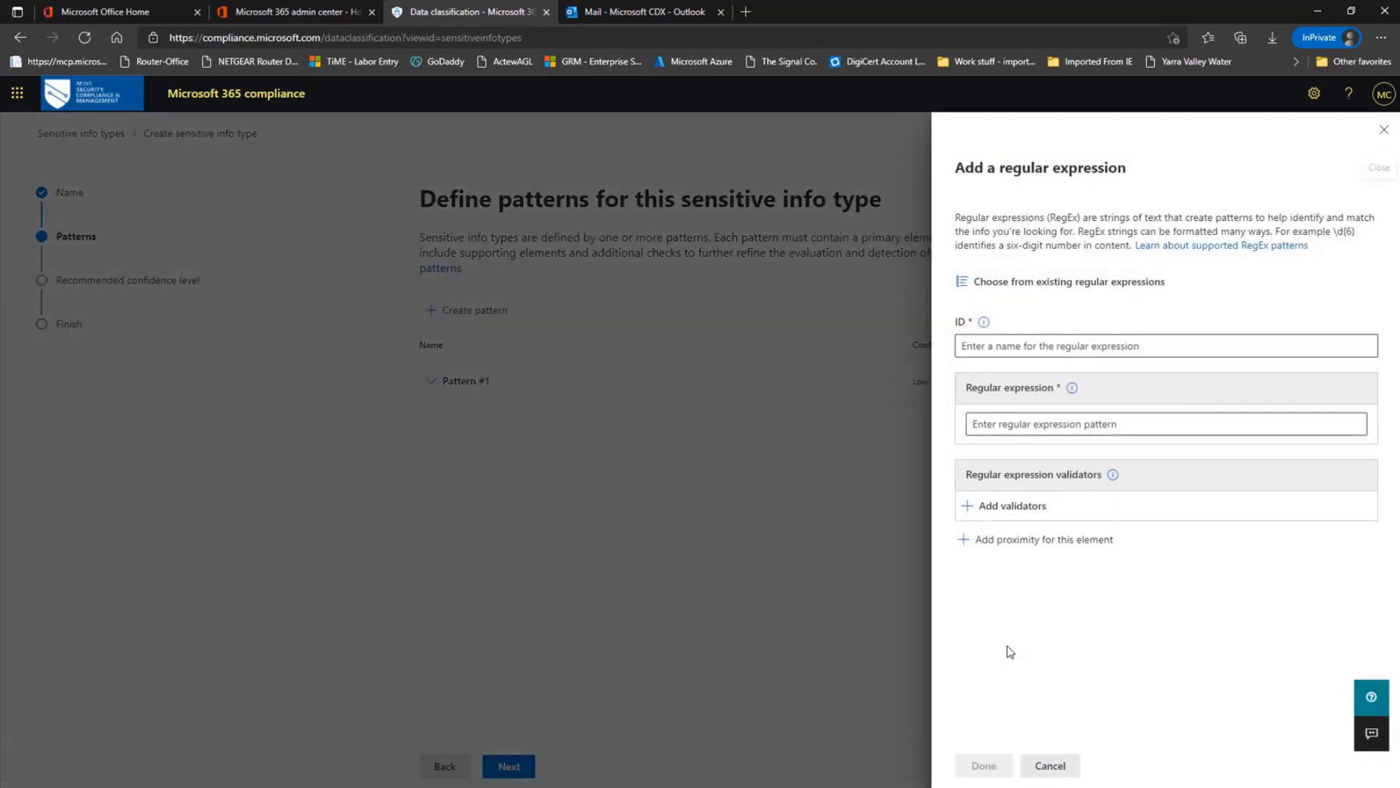
left_click(1029, 348)
type("C")
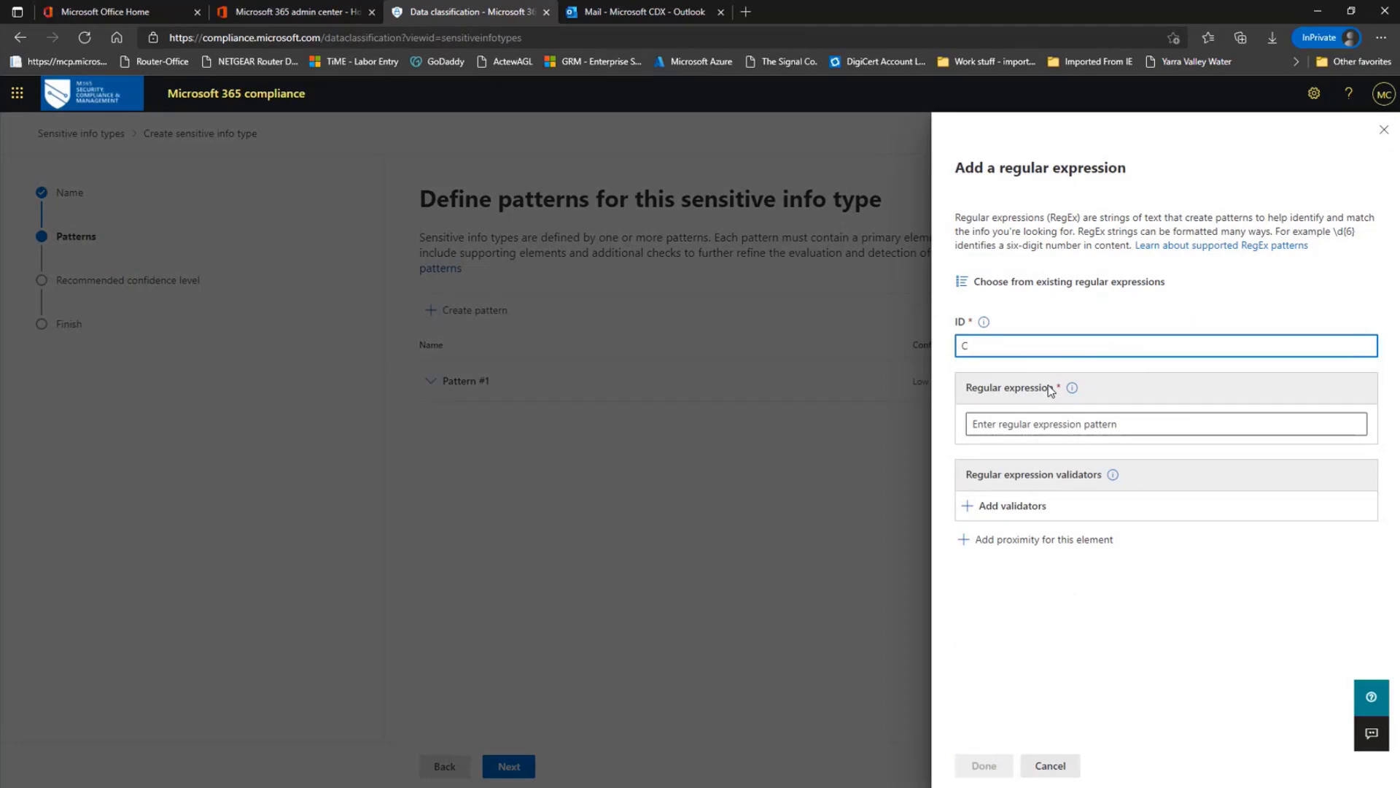
type("OVID 19 RegEx")
Paste the COVID keyword regular expression into the pattern field, save the element, and create the Medium confidence pattern
left_click(1040, 422)
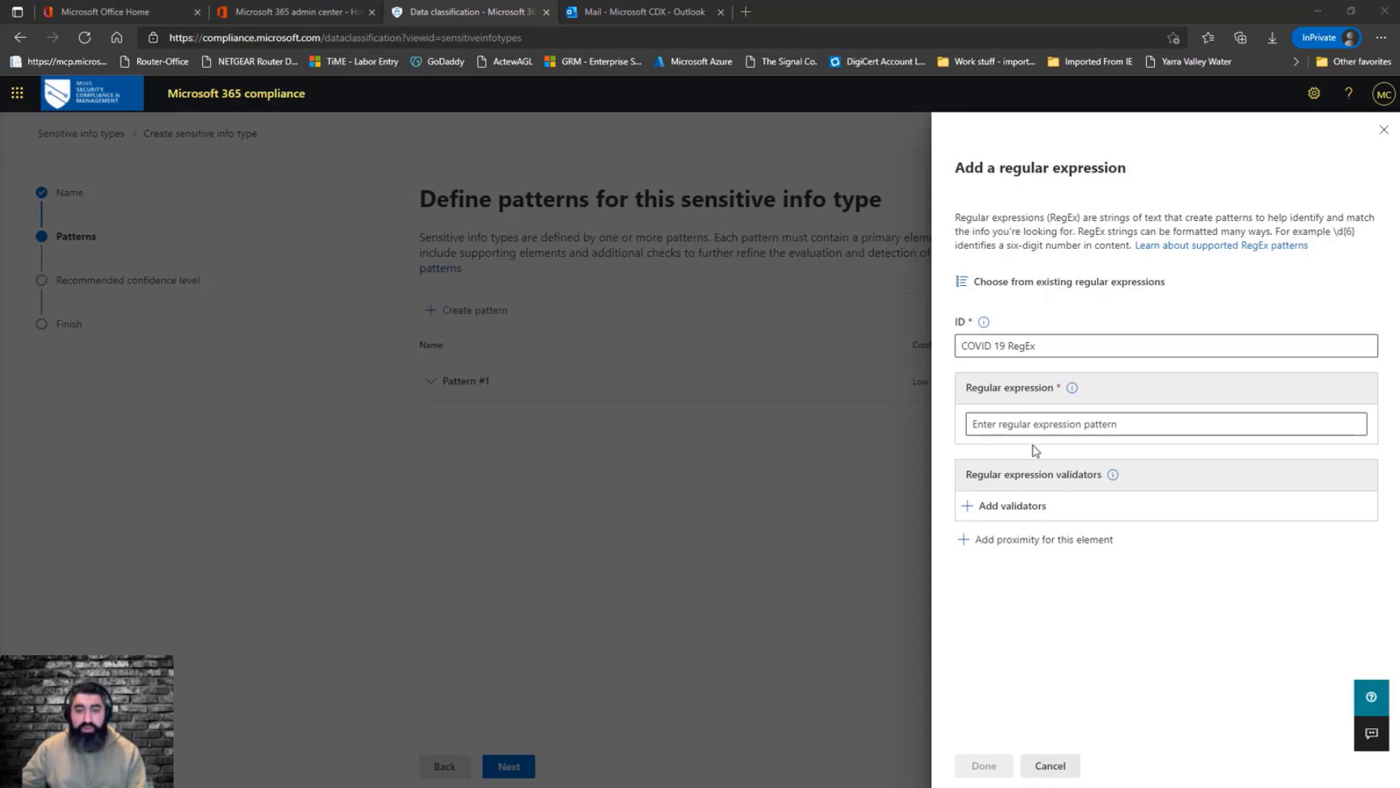
left_click(1040, 427)
type("(?i)\\b (?<!@)(COVID|COVID19|COVID-19|COVID 19|CORONA|VIRUS|Lockdown|ICU)\\b")
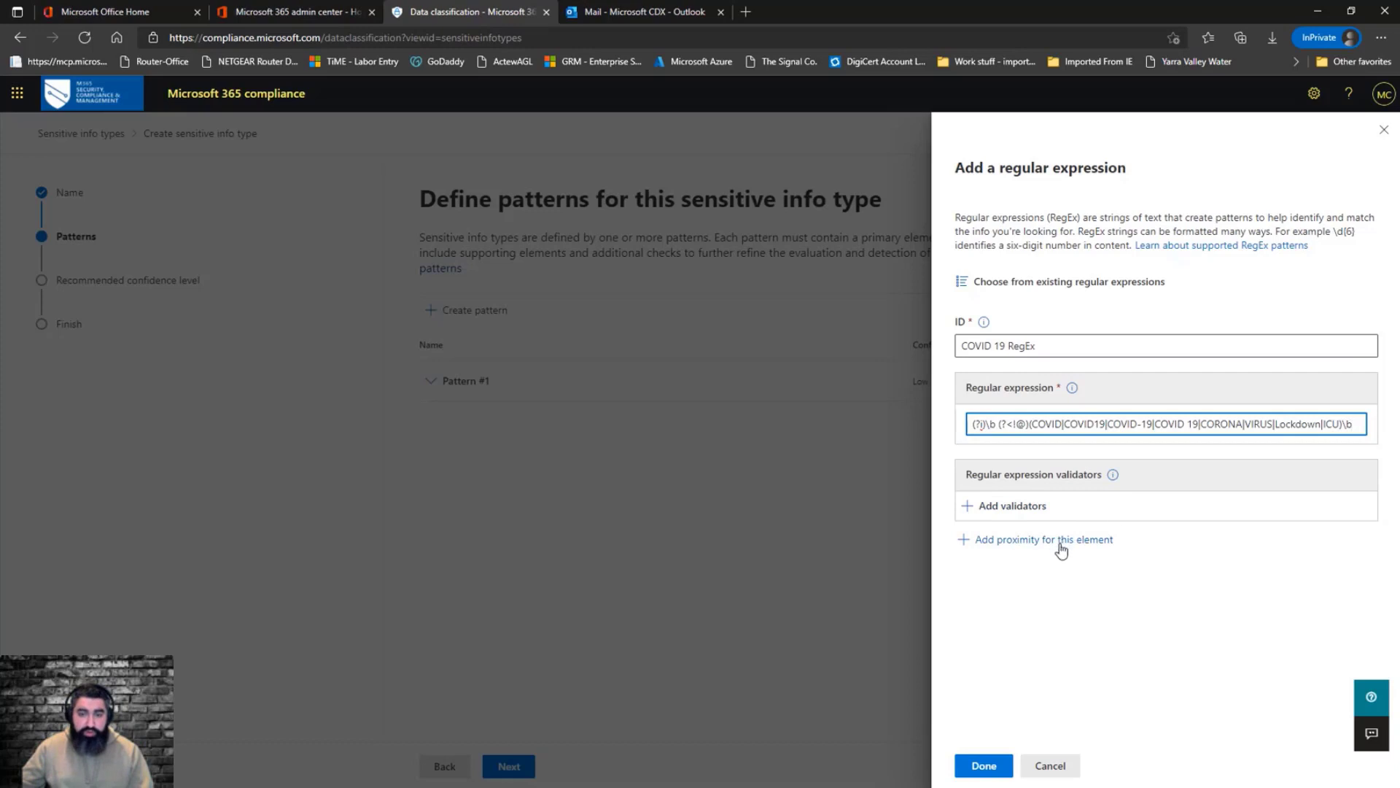
left_click(988, 767)
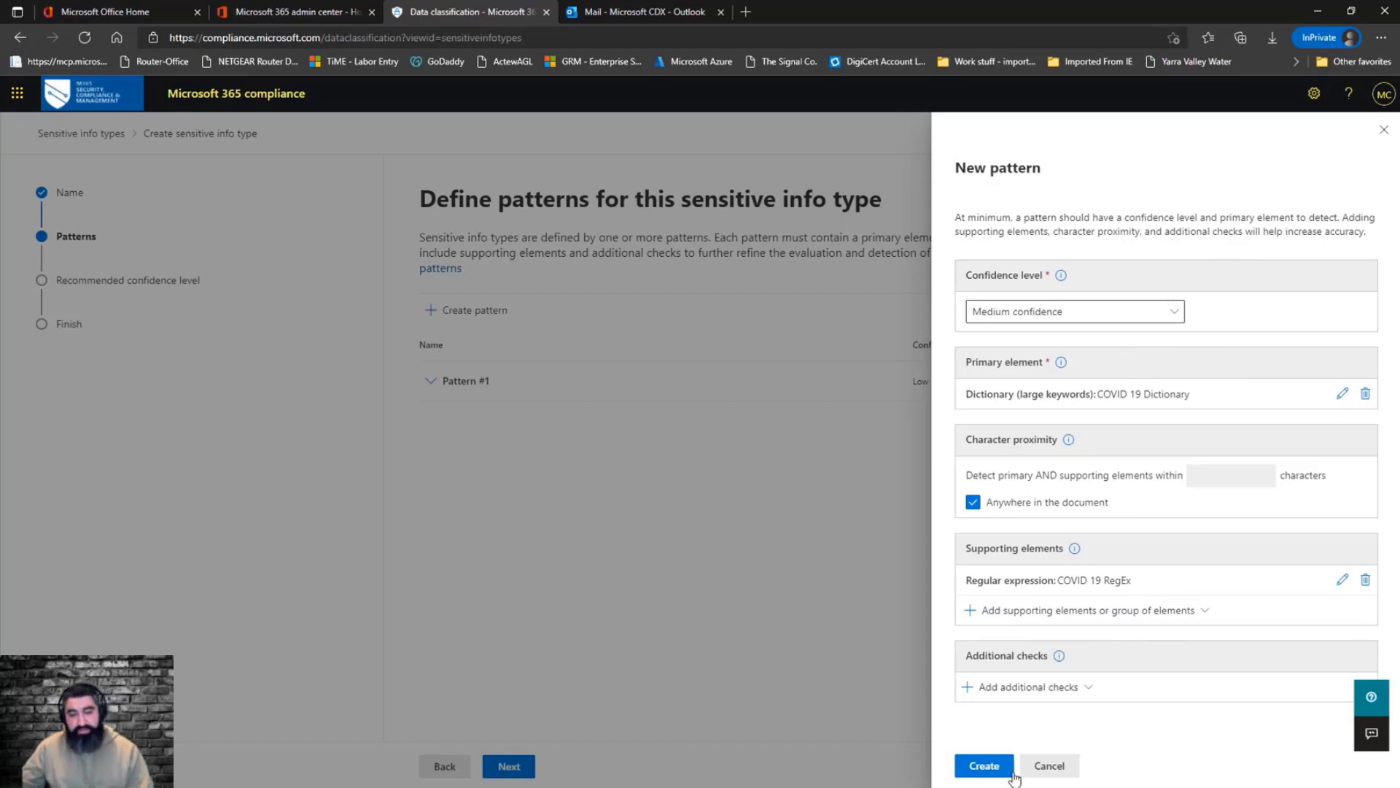
left_click(986, 769)
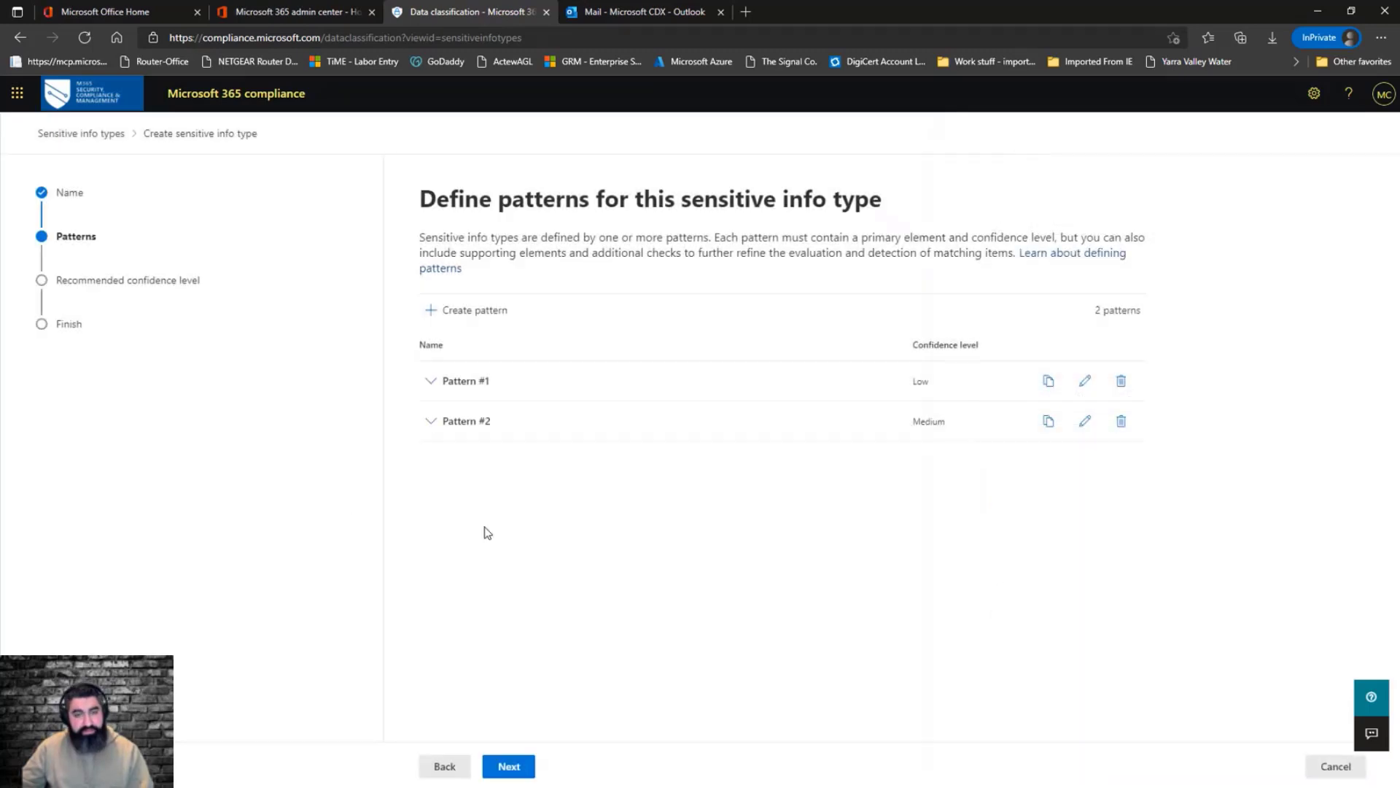
Create a third, High confidence pattern using the existing COVID 19 Dictionary as its primary element
left_click(427, 312)
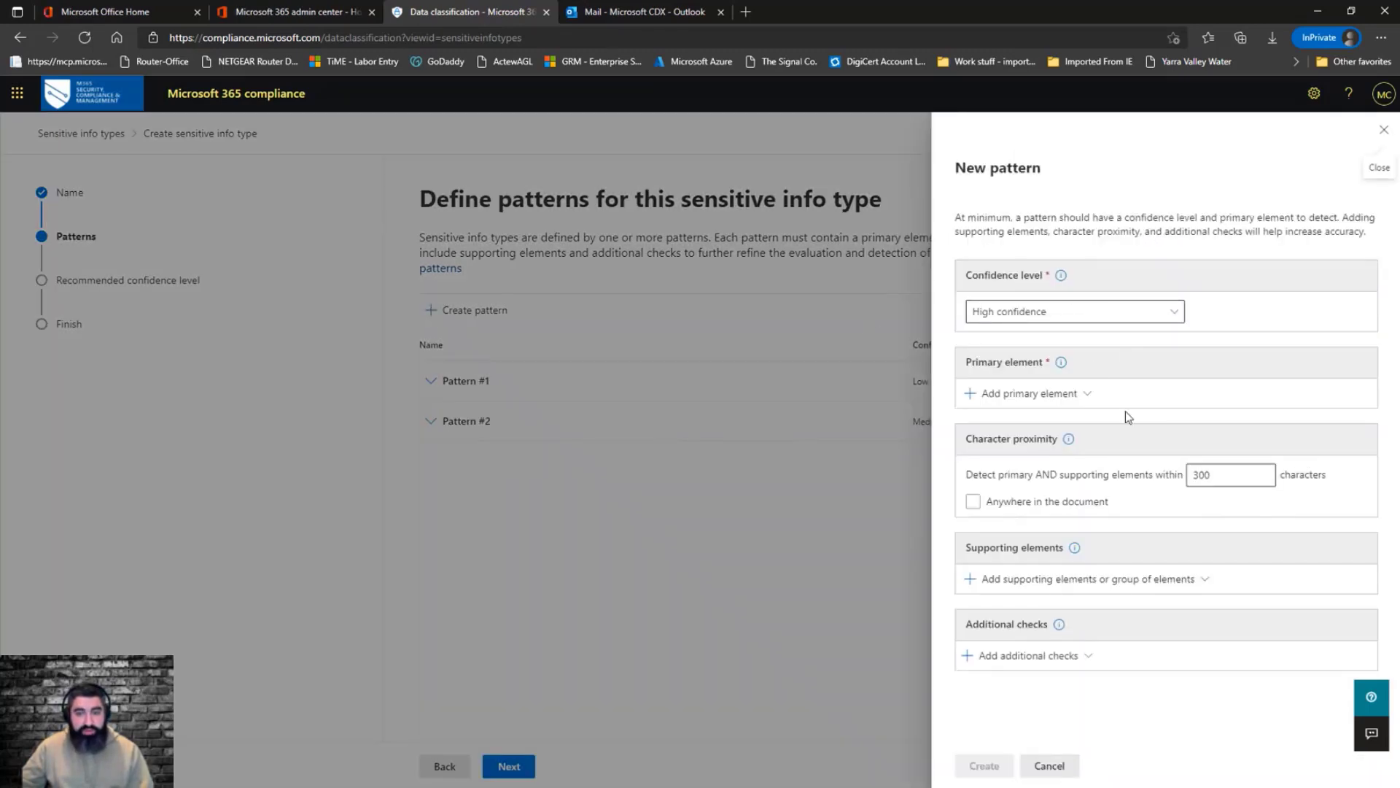
left_click(1092, 394)
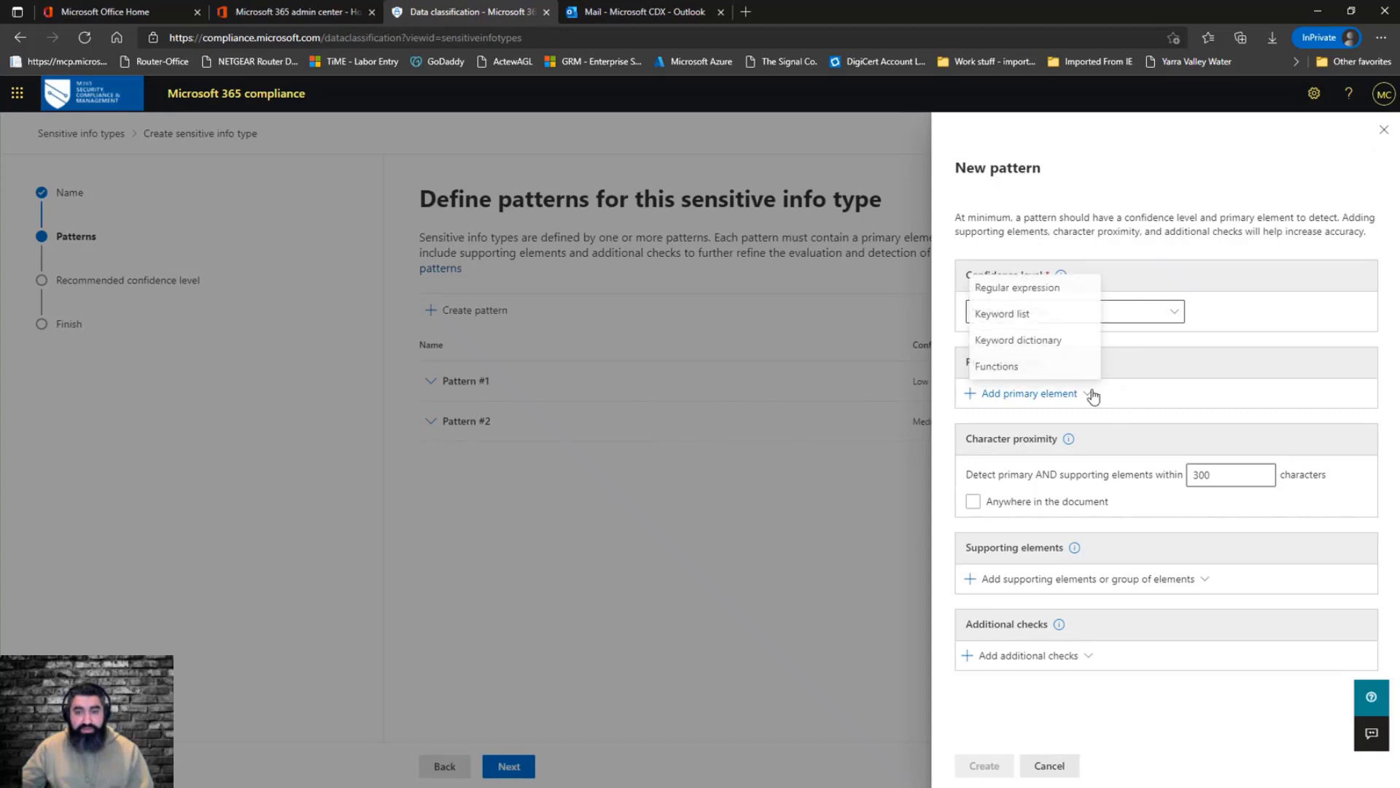
left_click(1050, 345)
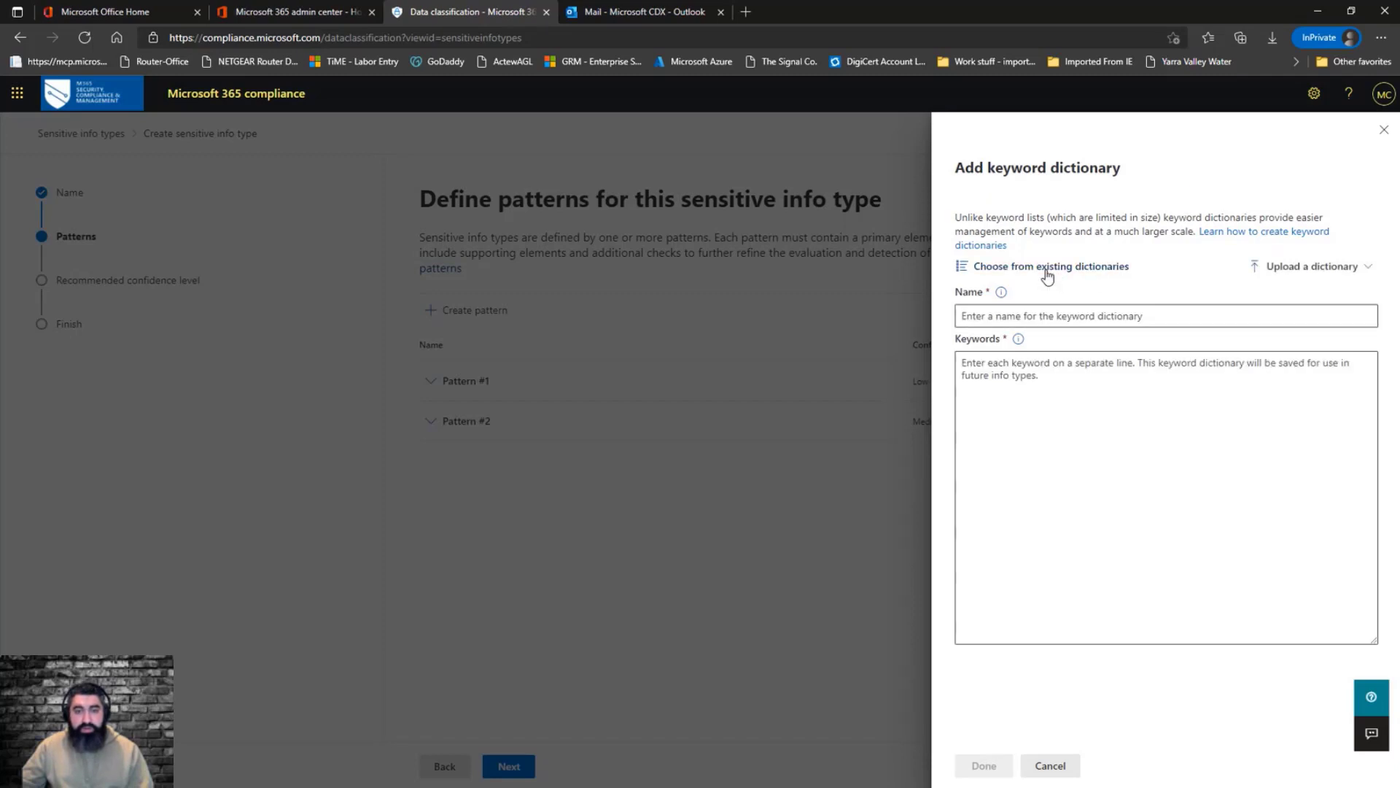
left_click(1045, 267)
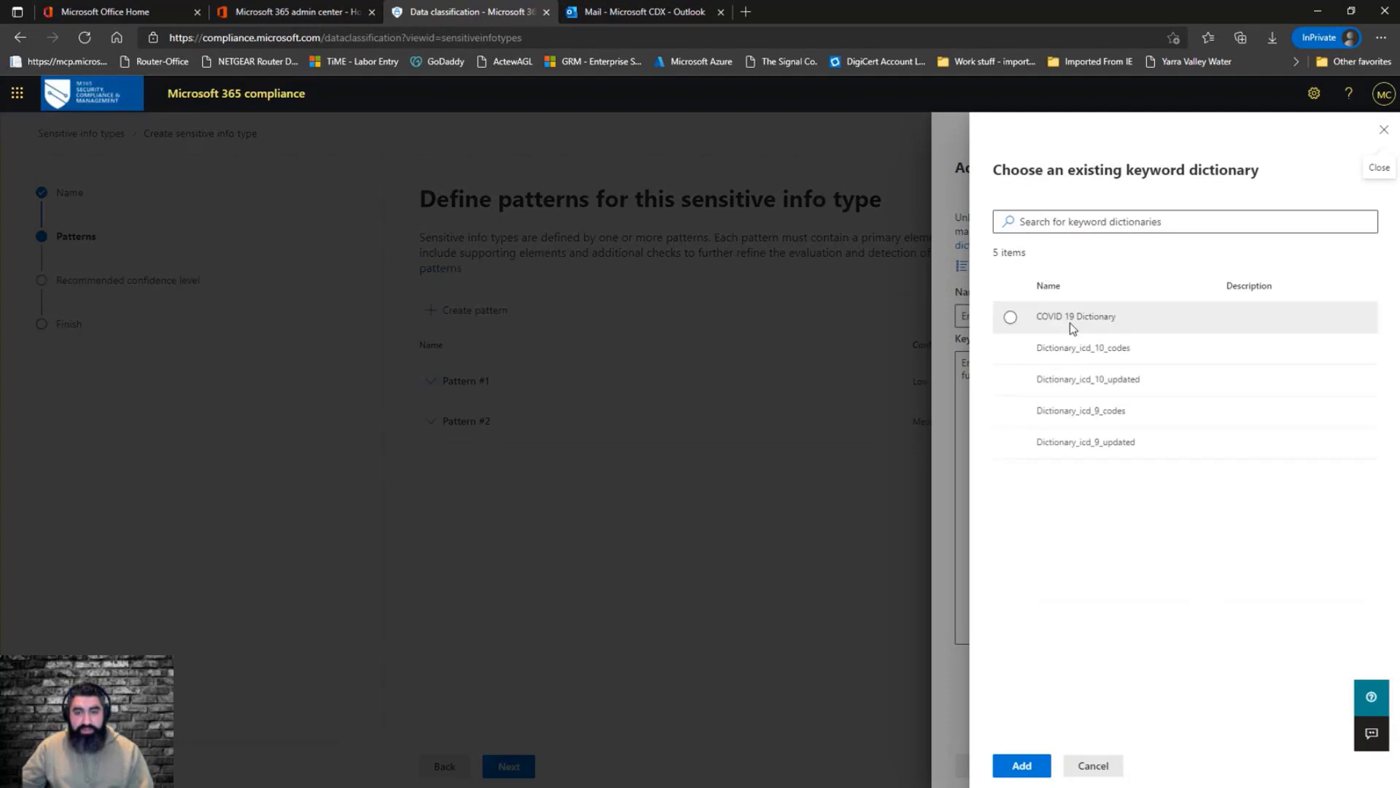
left_click(1073, 327)
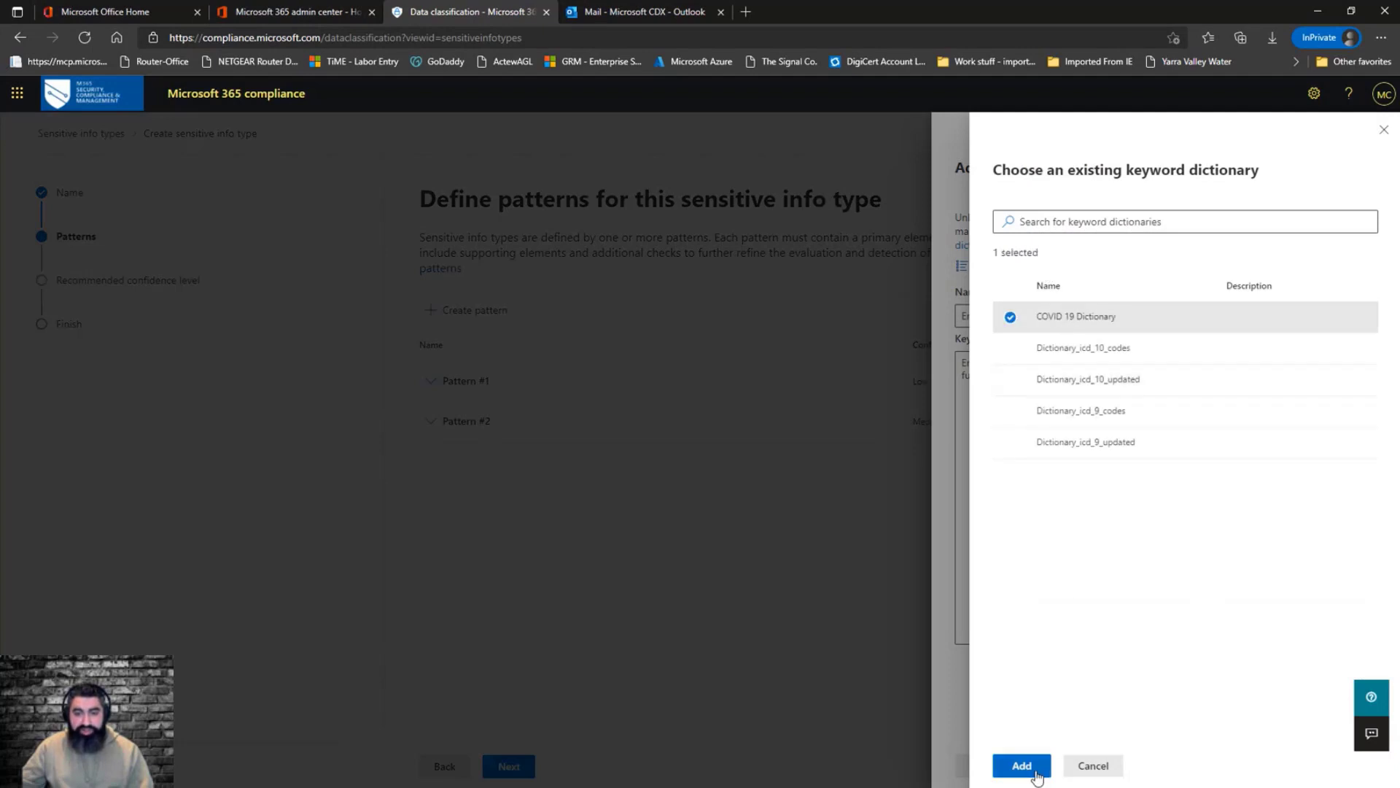
left_click(1022, 766)
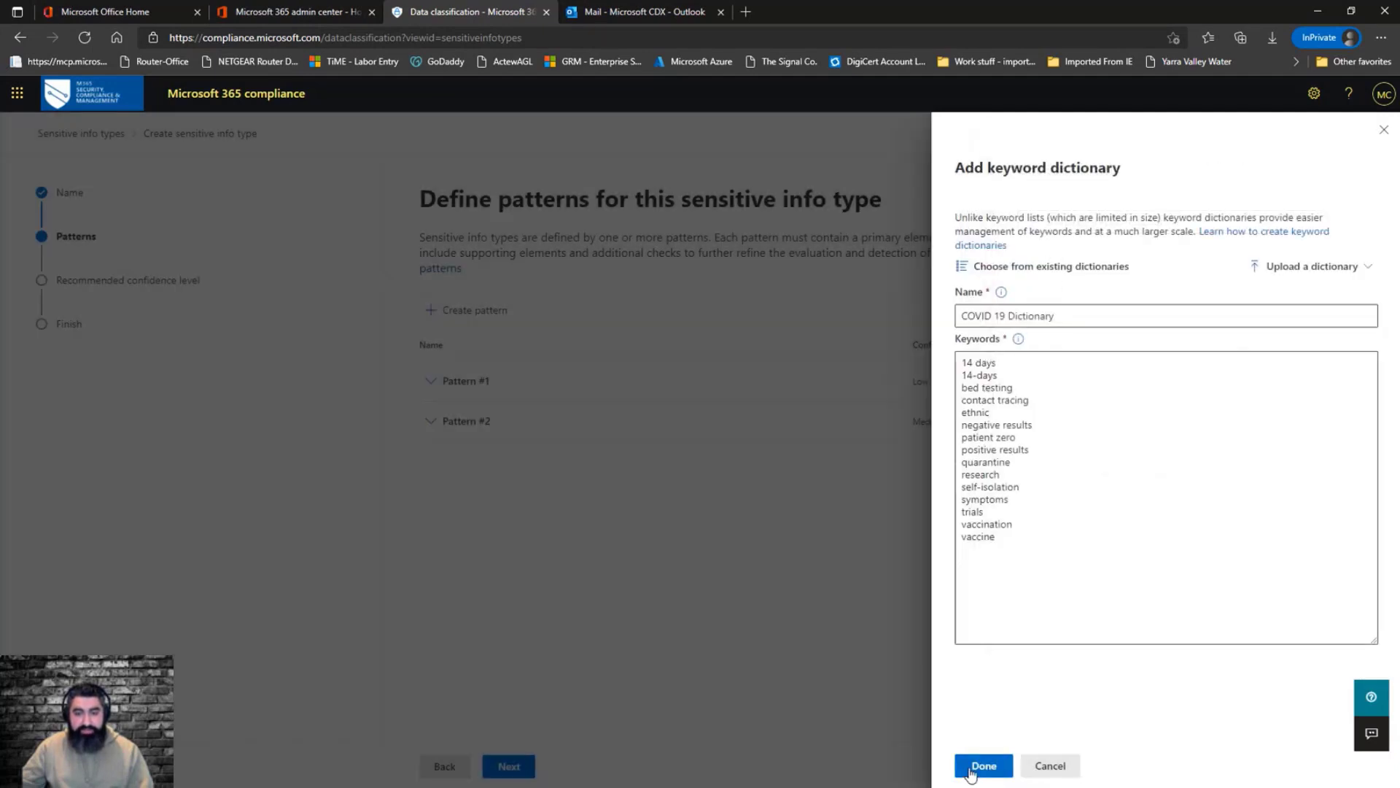
left_click(973, 766)
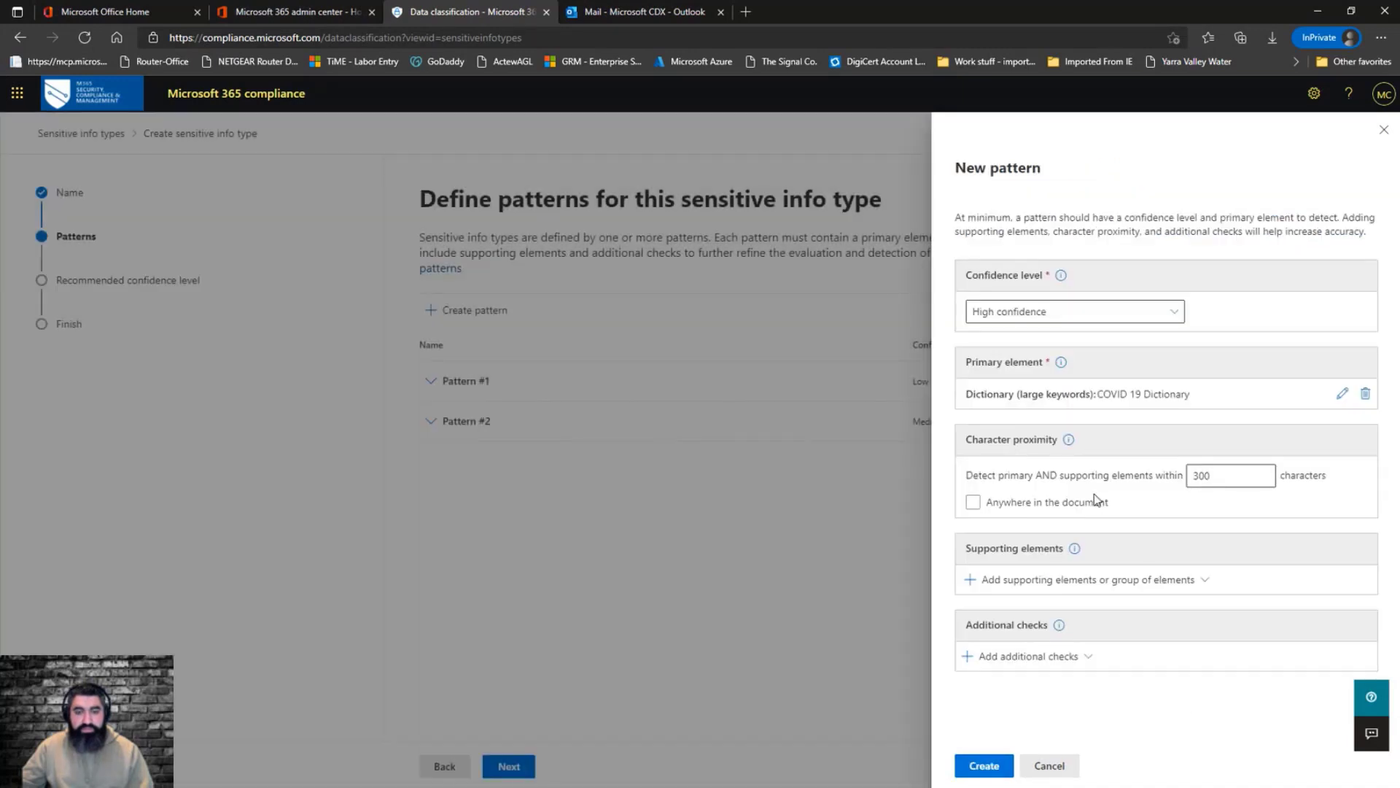
Add the existing COVID 19 RegEx regular expression as a supporting element of the High confidence pattern
left_click(1050, 583)
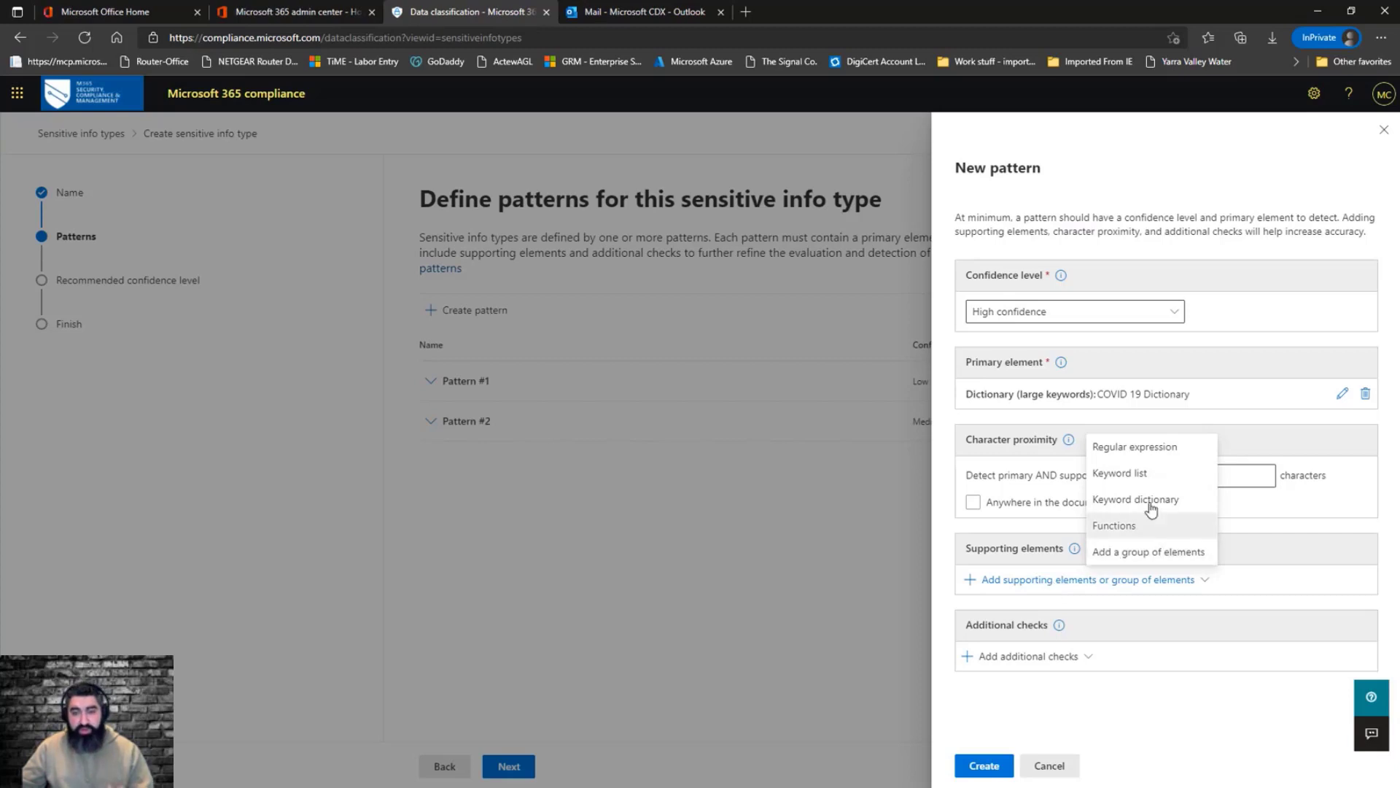
left_click(1160, 447)
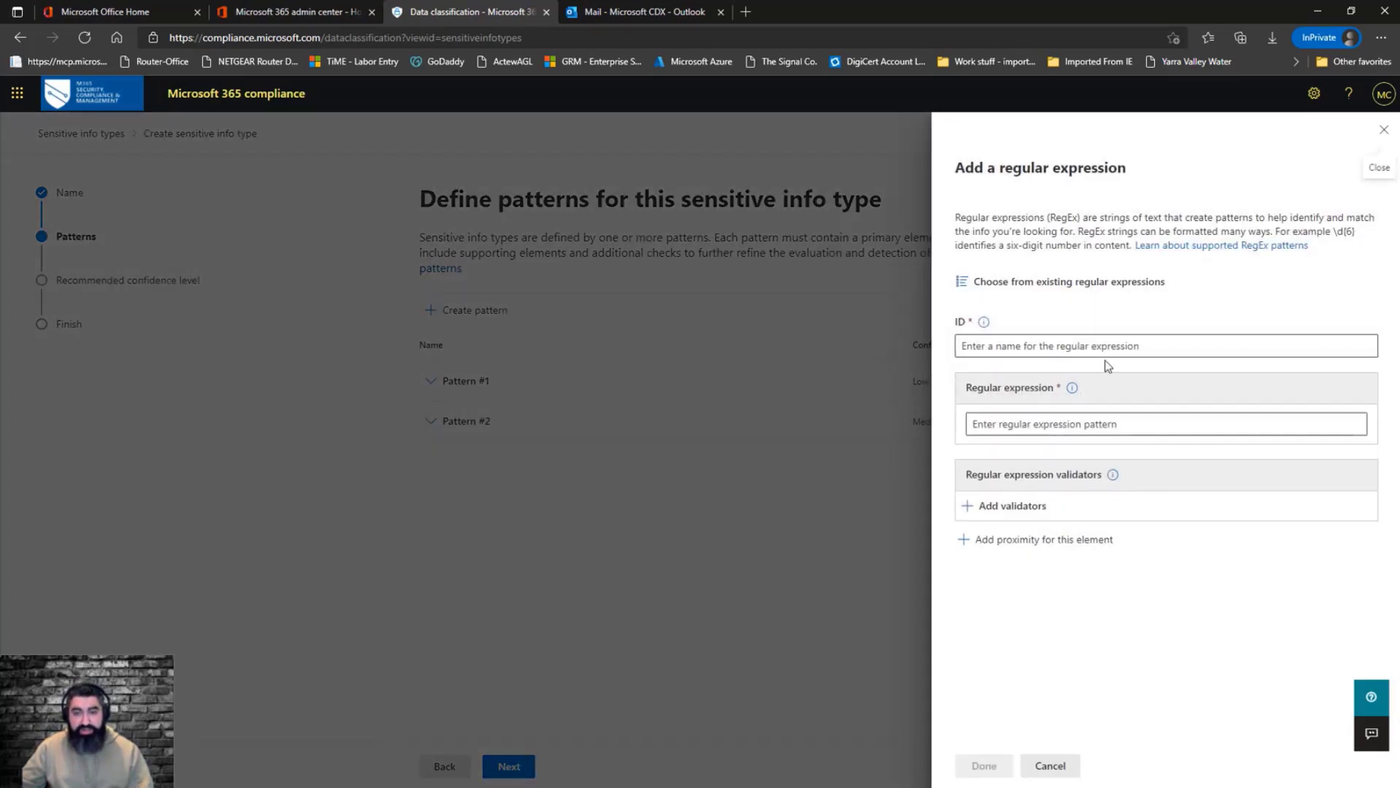
left_click(1068, 285)
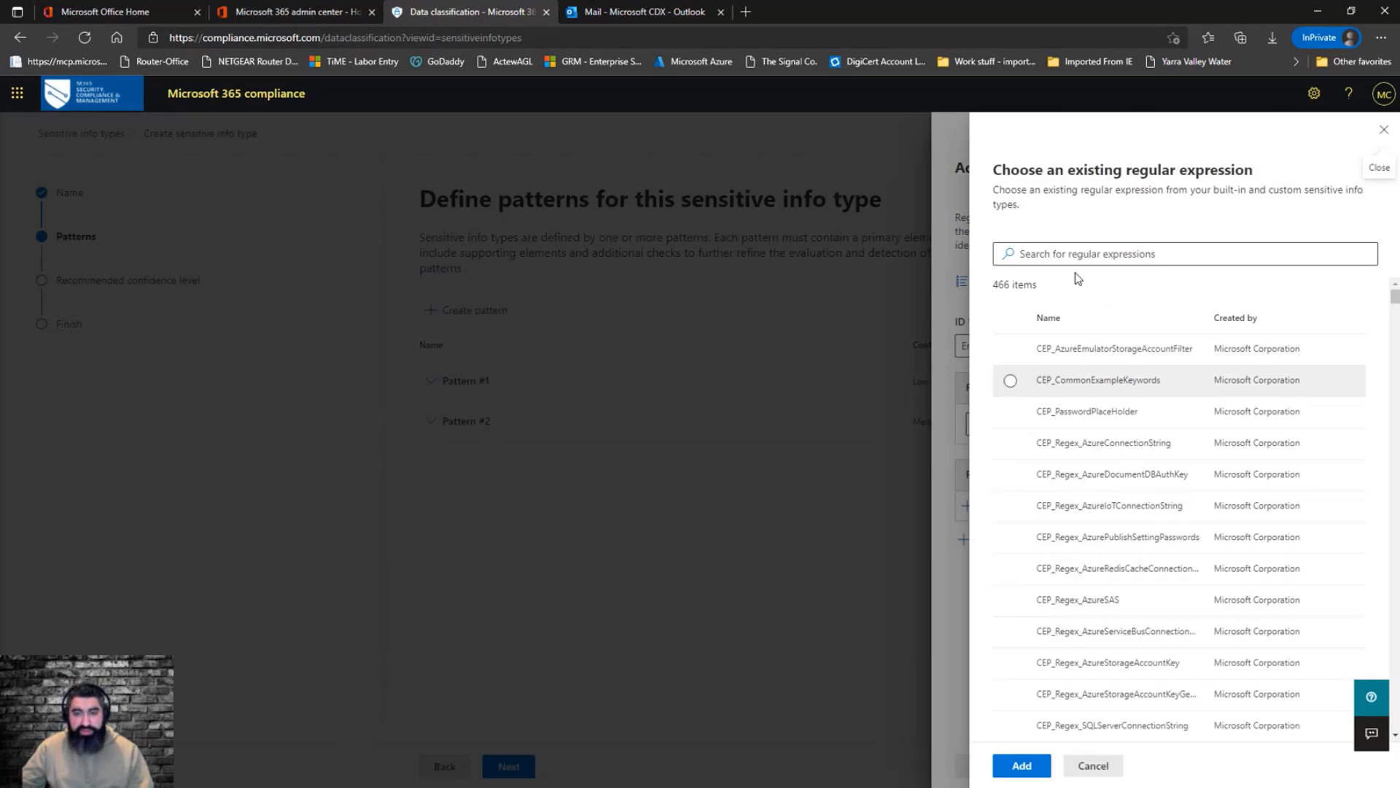
left_click(1082, 253)
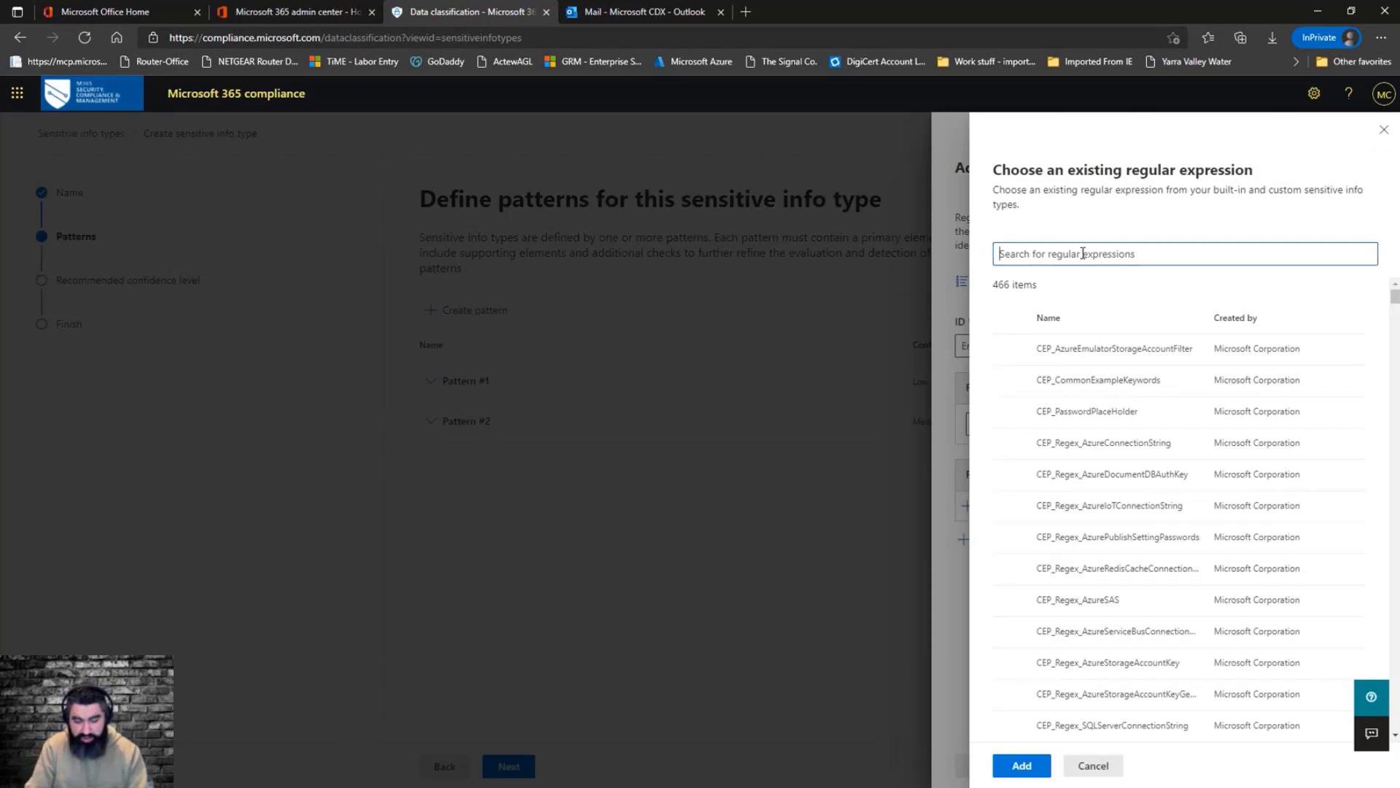
type("covid 19")
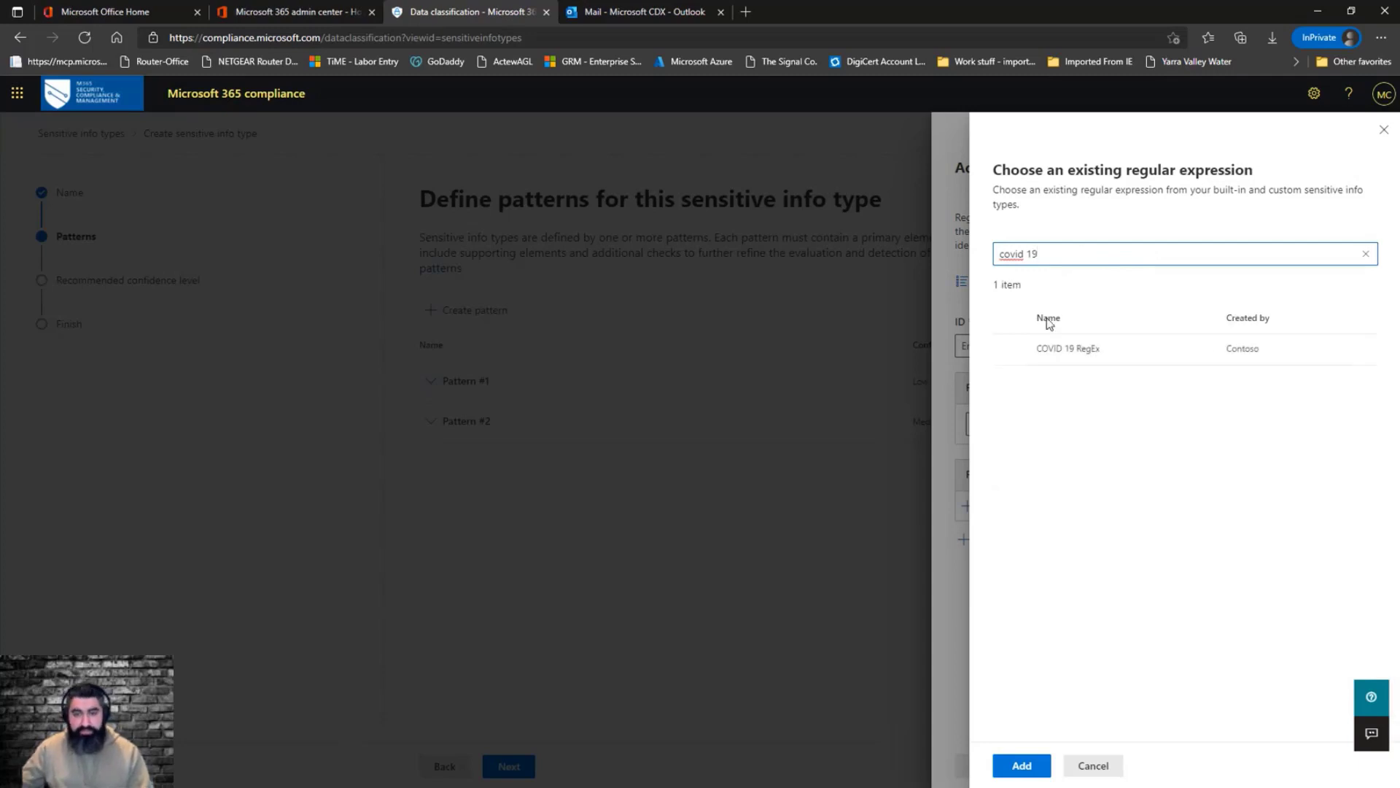
left_click(1010, 349)
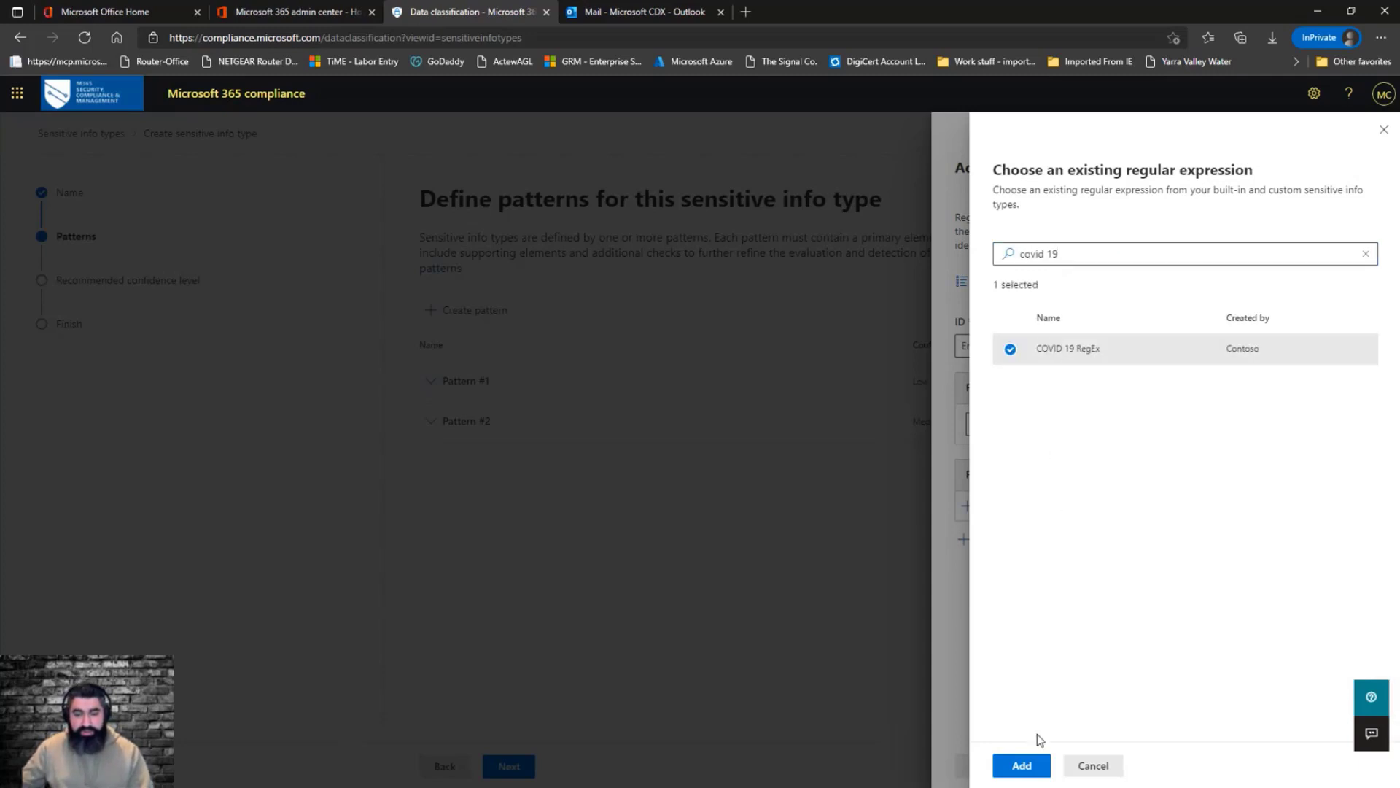
left_click(1030, 763)
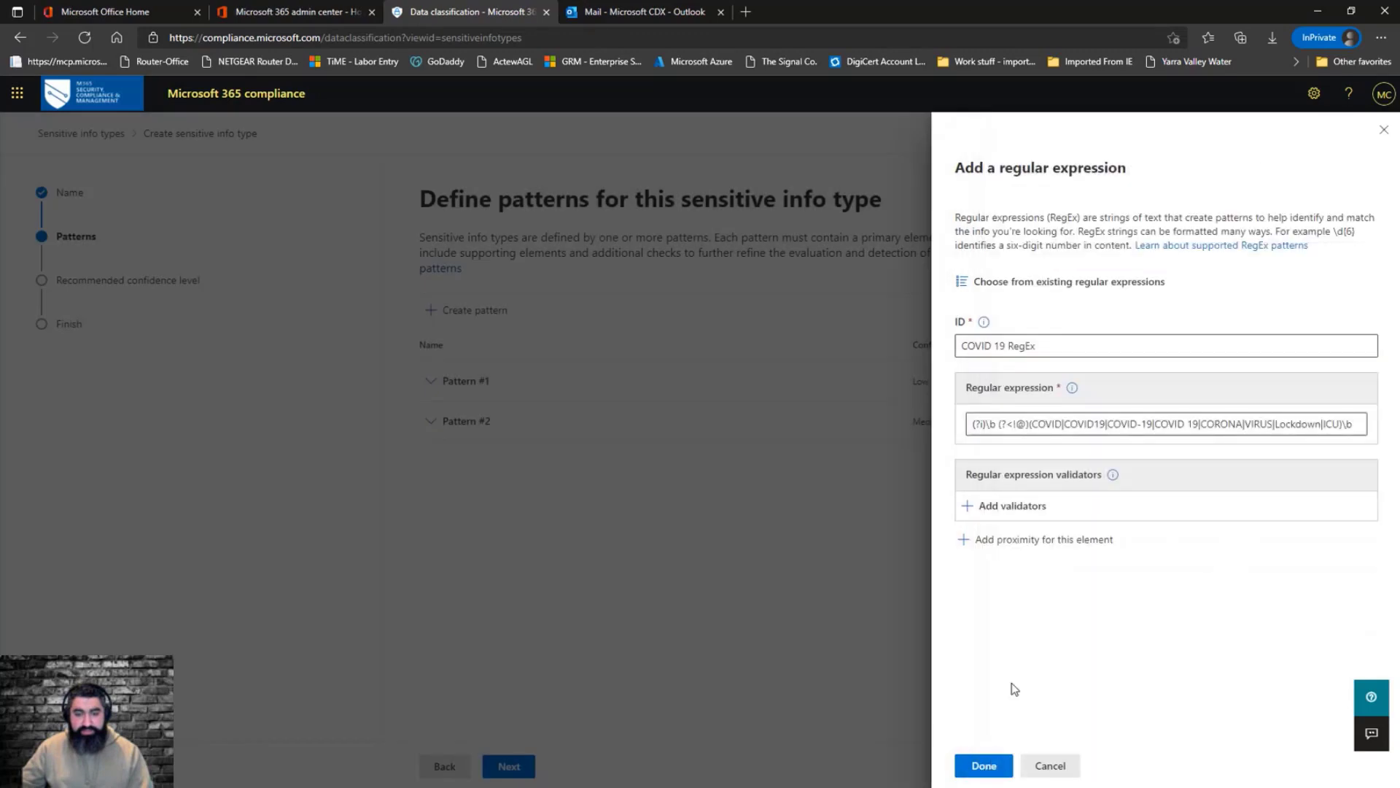
left_click(993, 766)
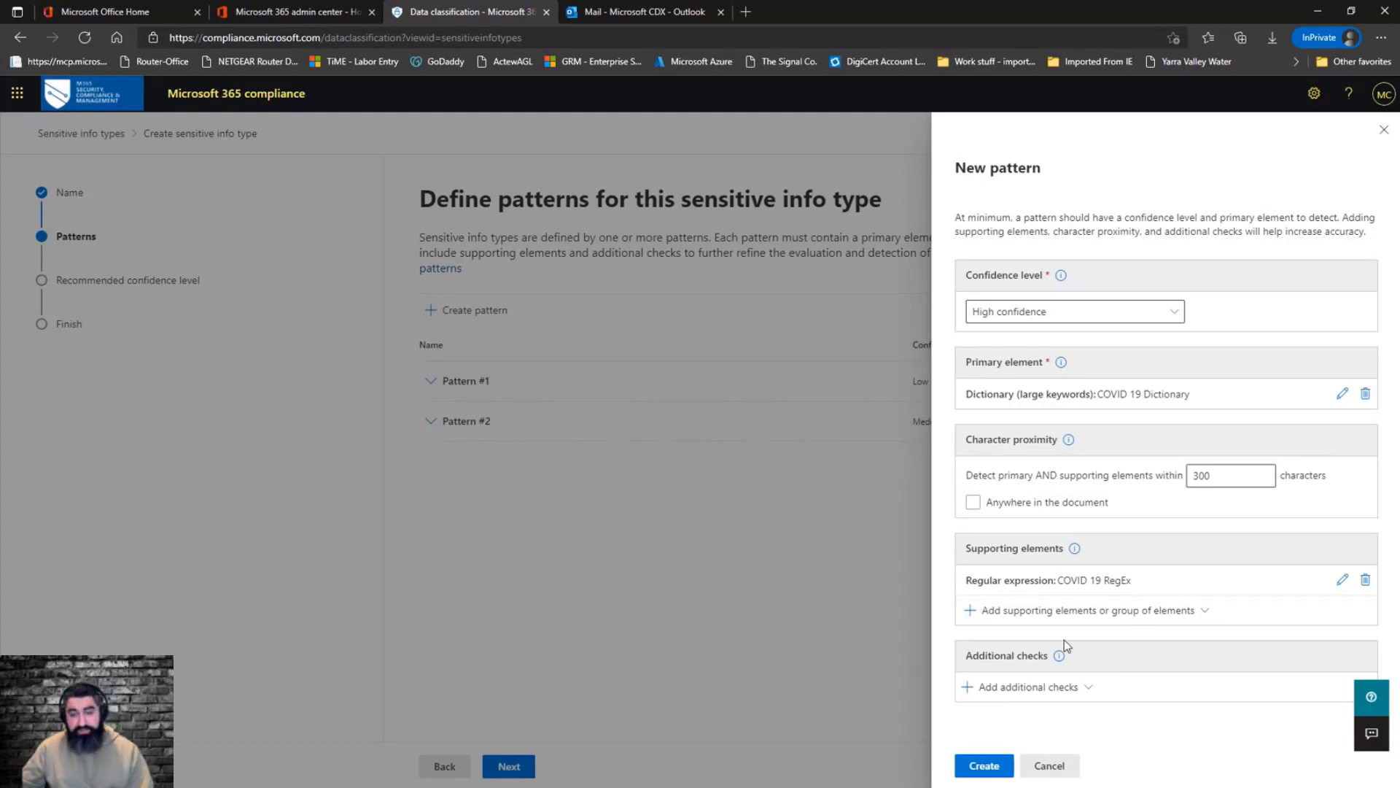
Add the Func_ssn function, found by searching SSN, as another supporting element
left_click(1016, 613)
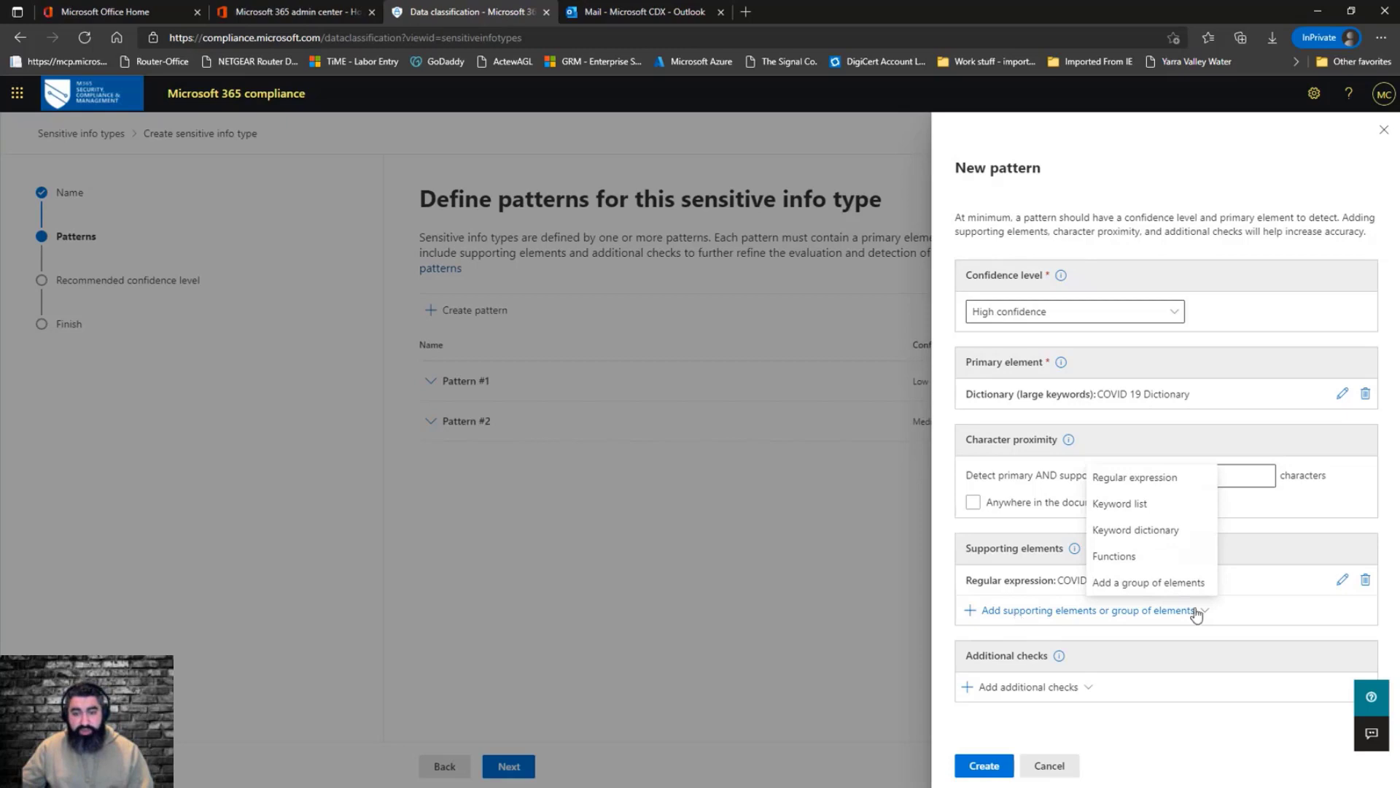
left_click(1152, 557)
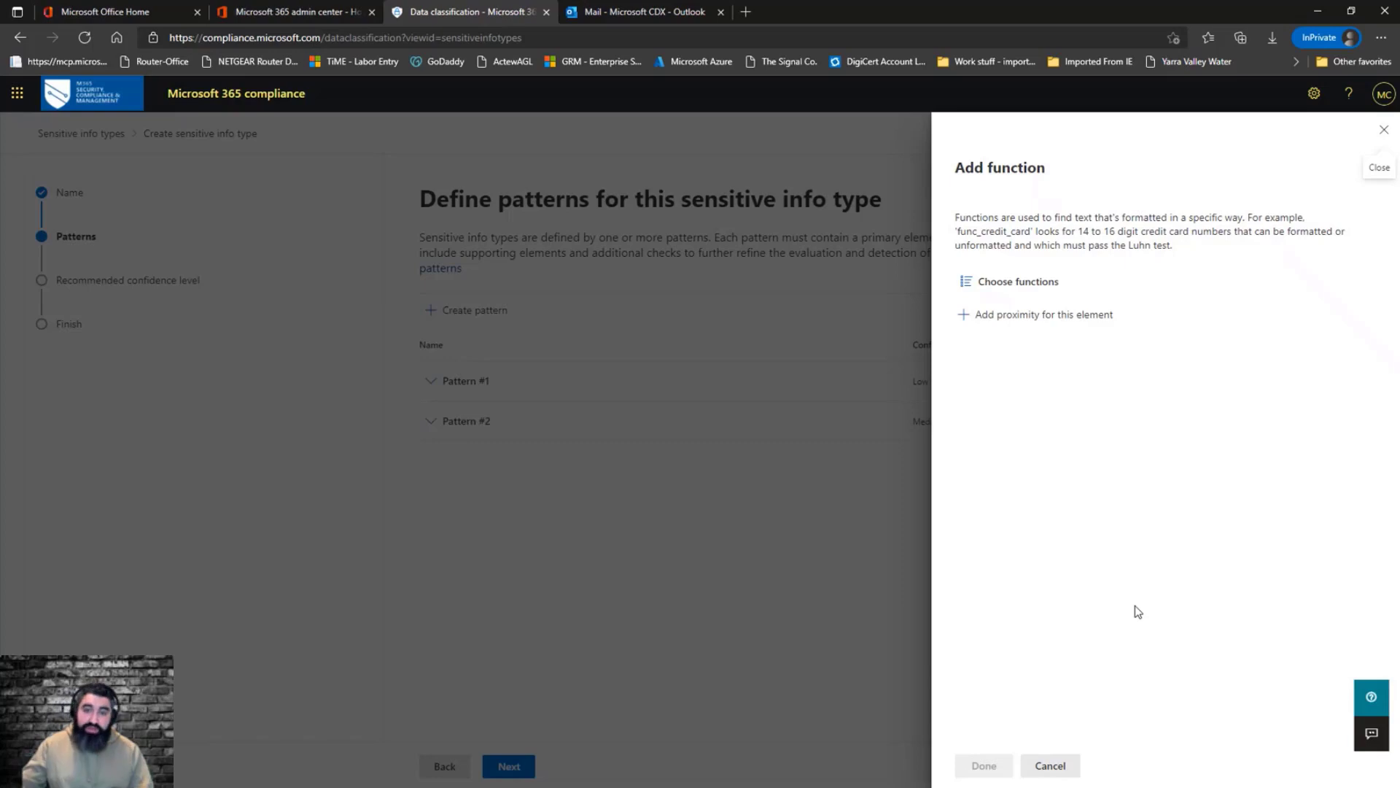
left_click(1039, 286)
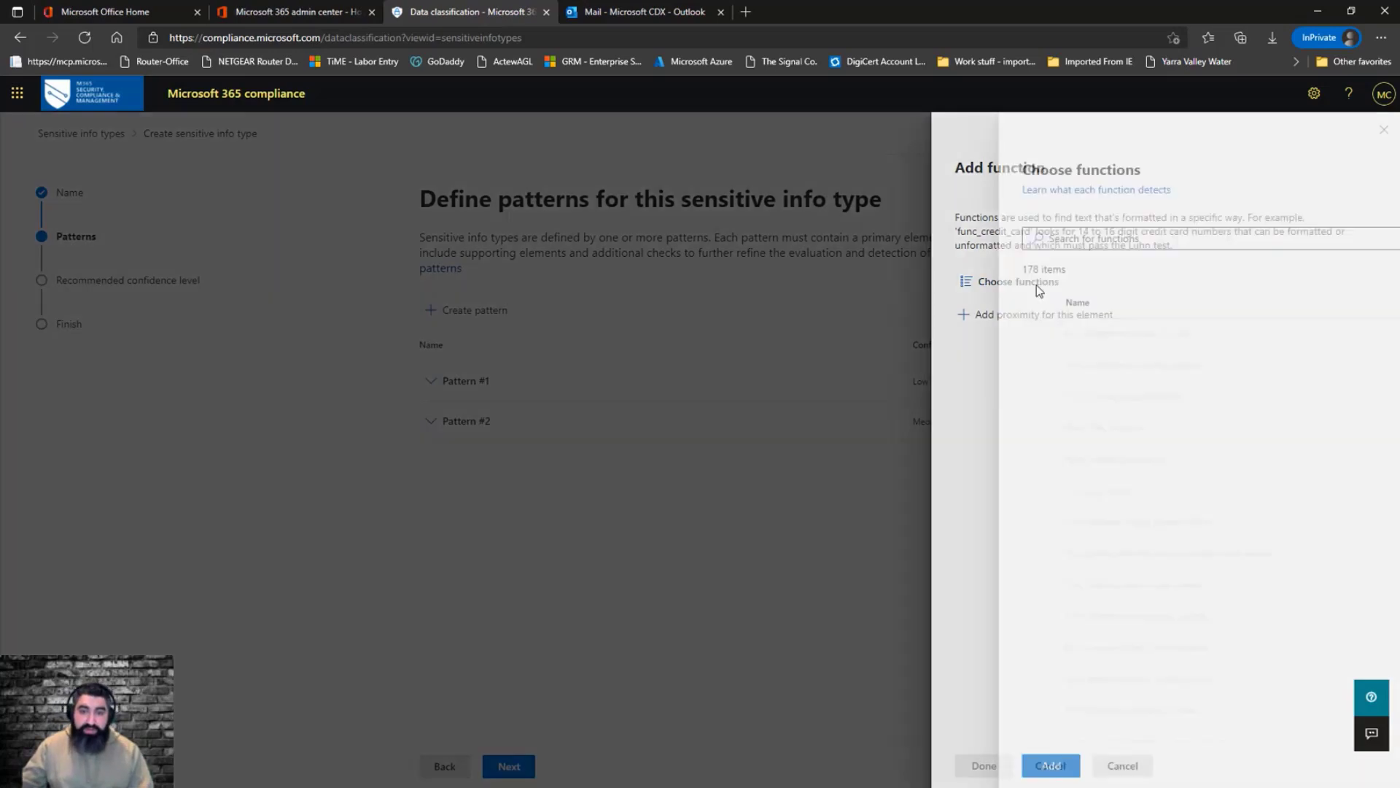
left_click(1062, 237)
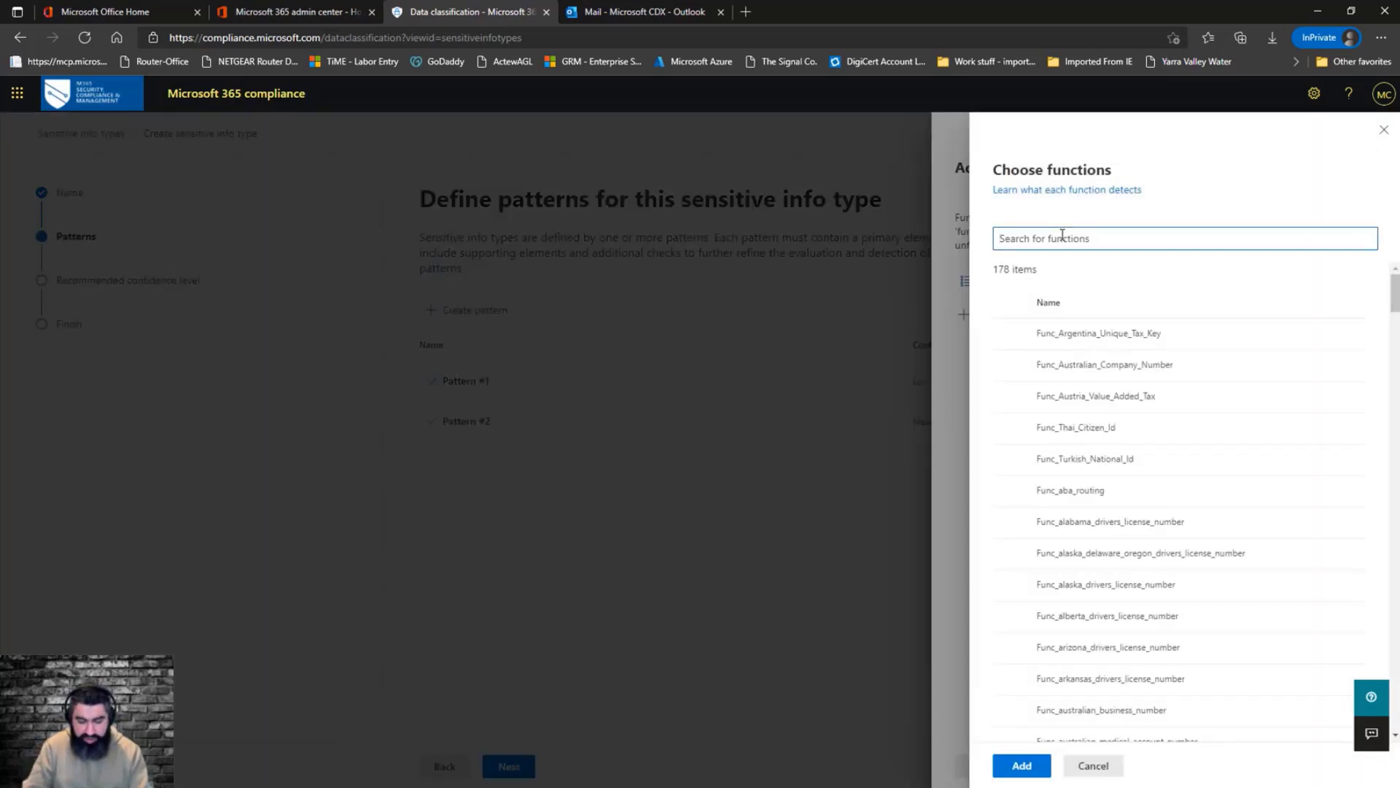
type("SSN")
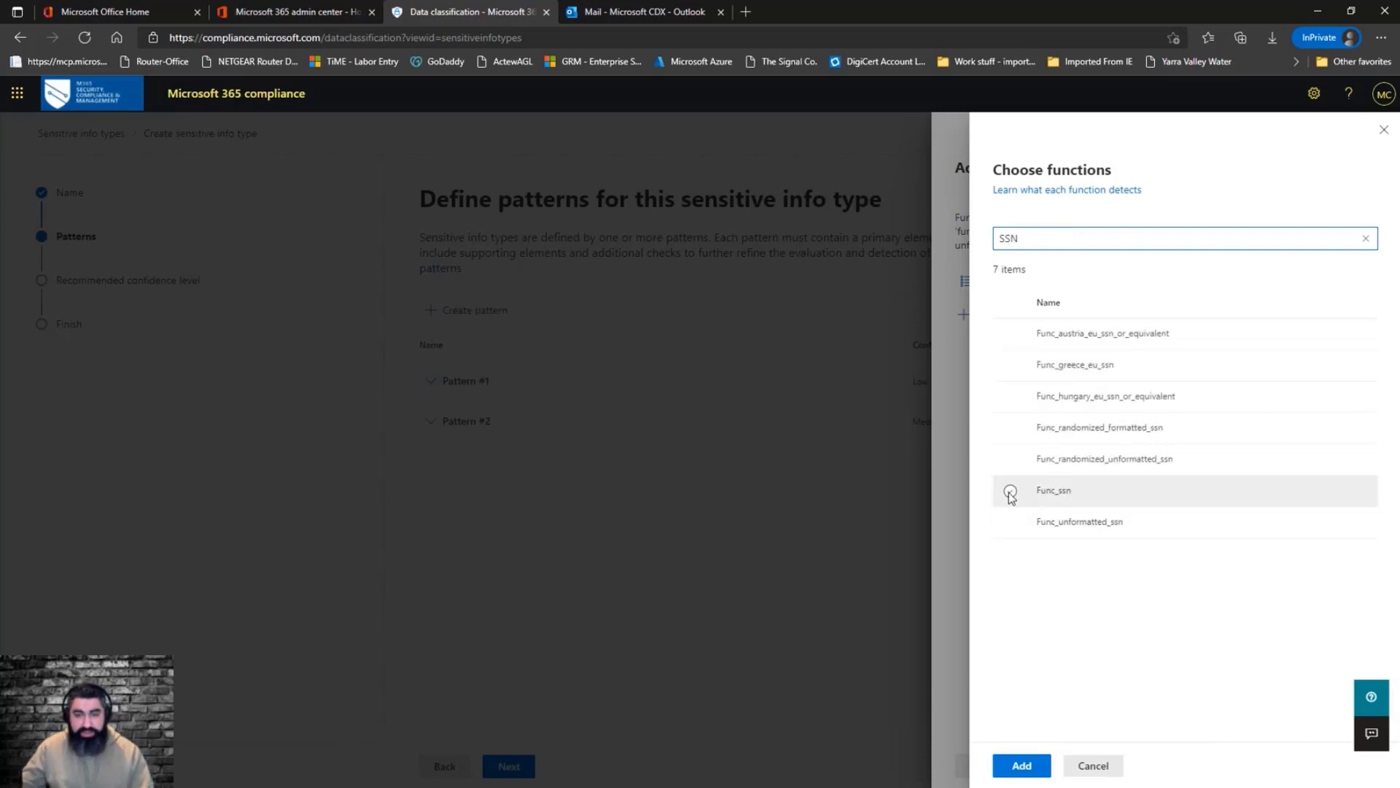
left_click(1010, 492)
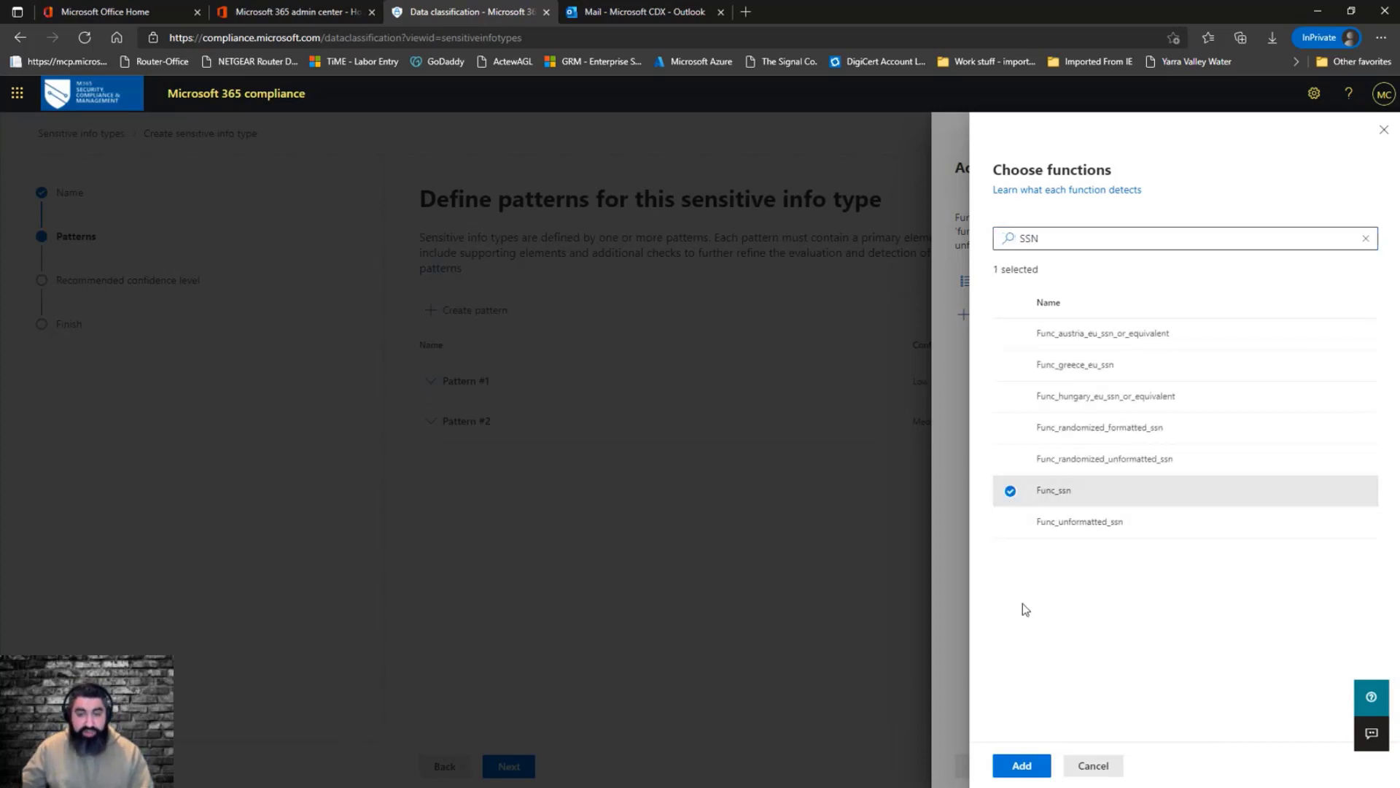
left_click(1036, 762)
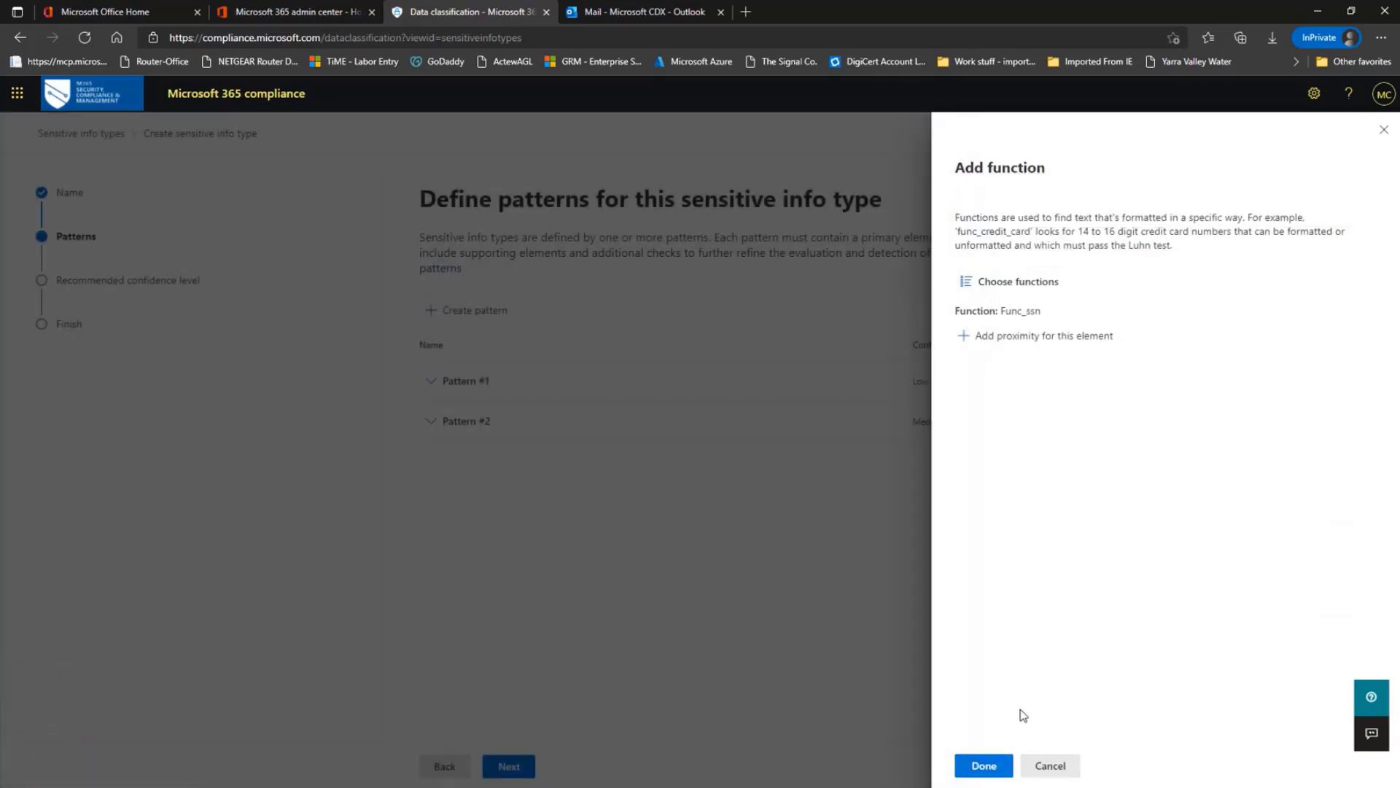
left_click(984, 766)
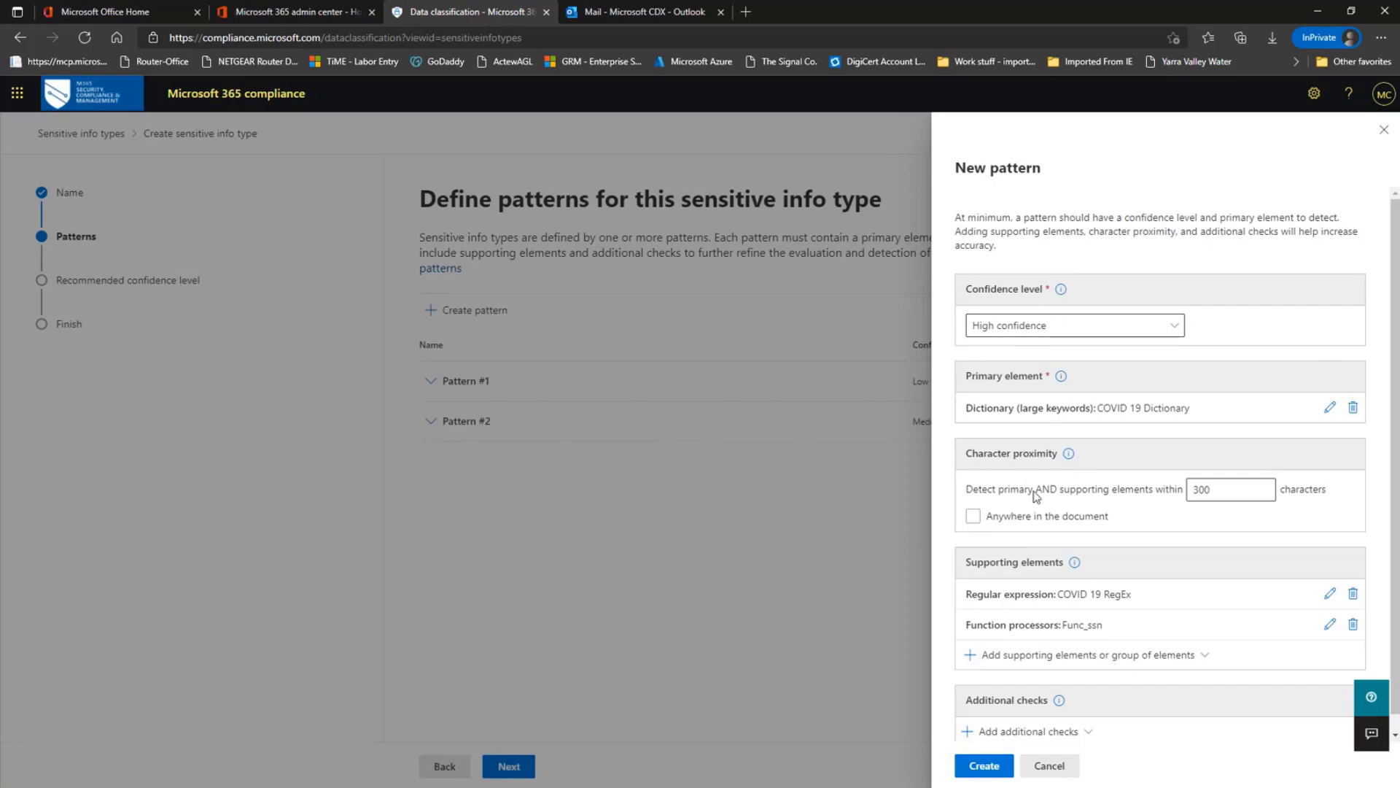
Set the High confidence pattern to detect anywhere in the document and create it
left_click(970, 524)
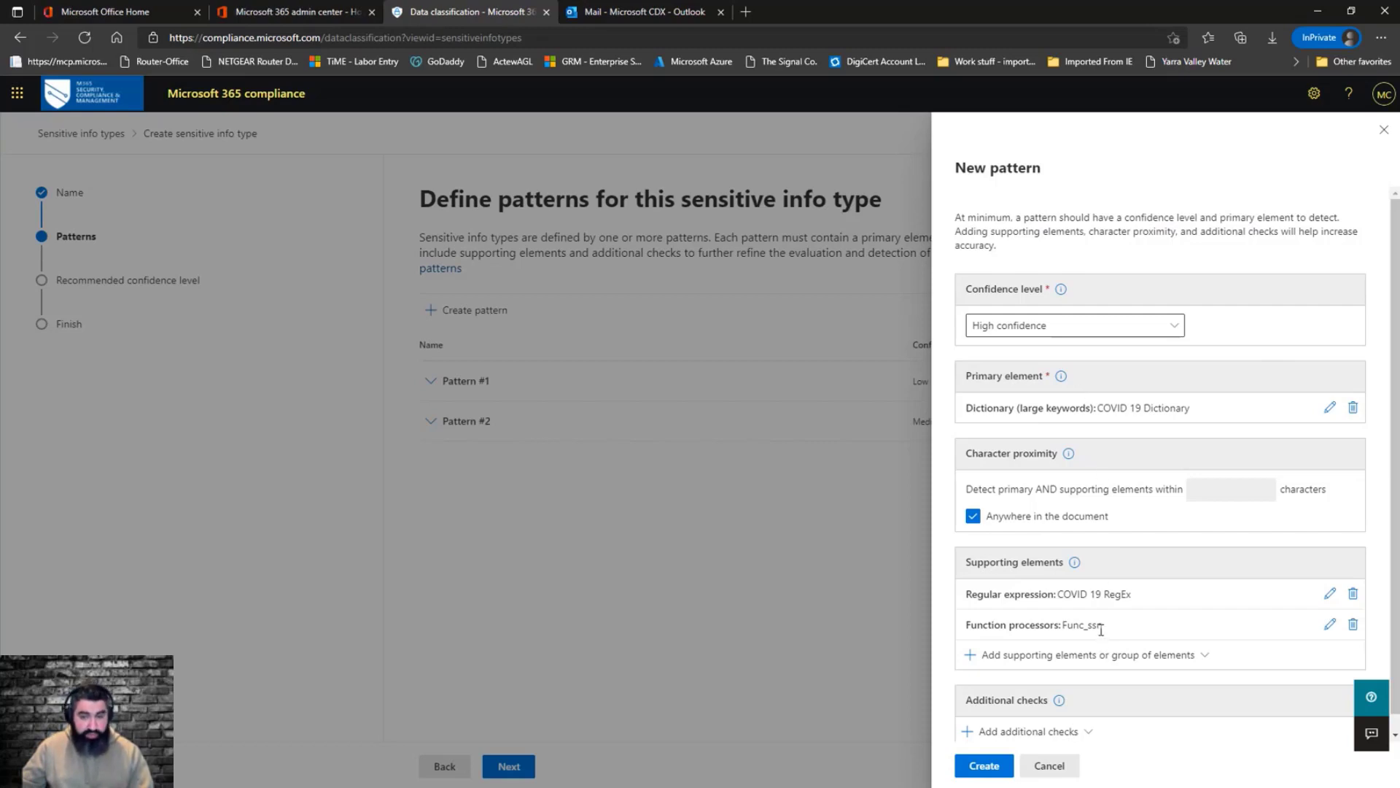
left_click(985, 766)
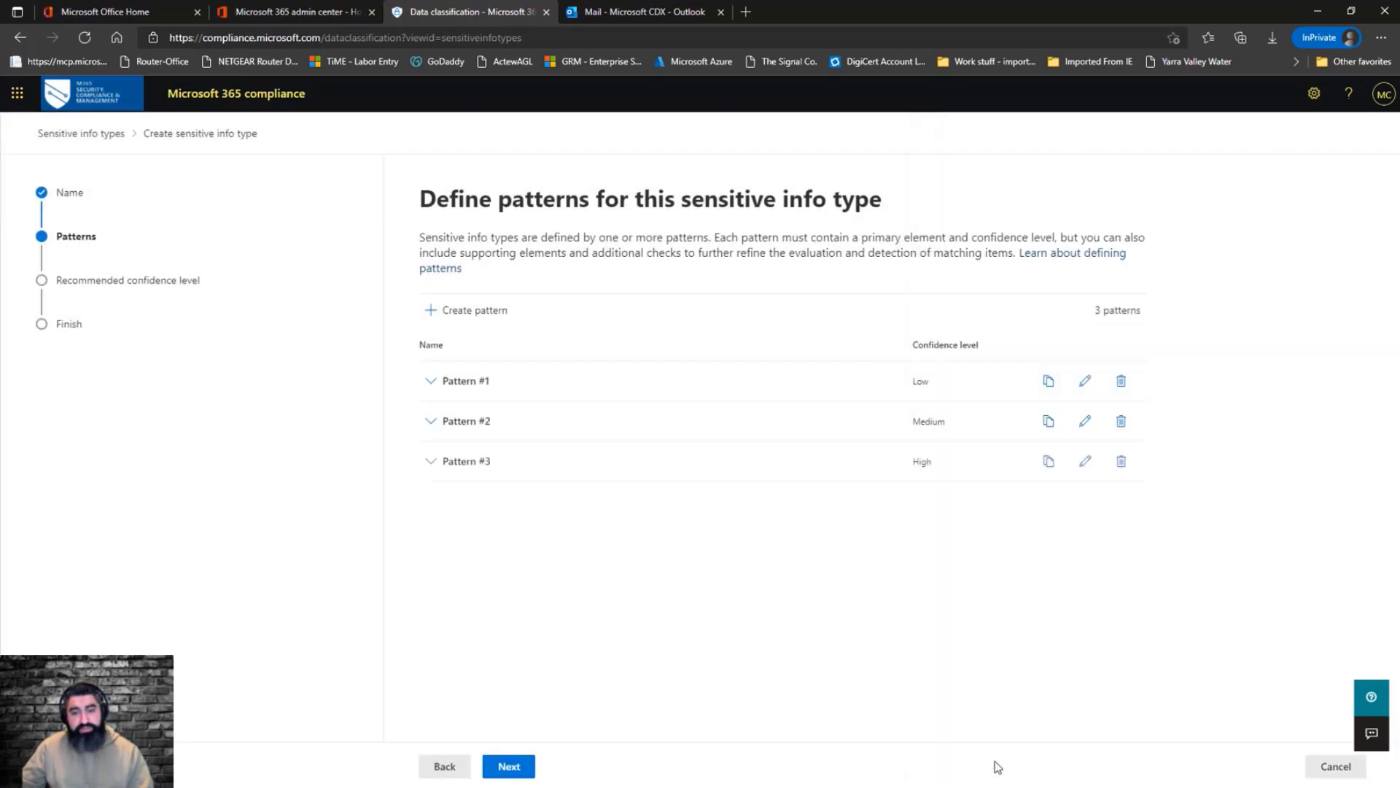
Continue to the next page and choose Medium as the recommended confidence level
left_click(513, 766)
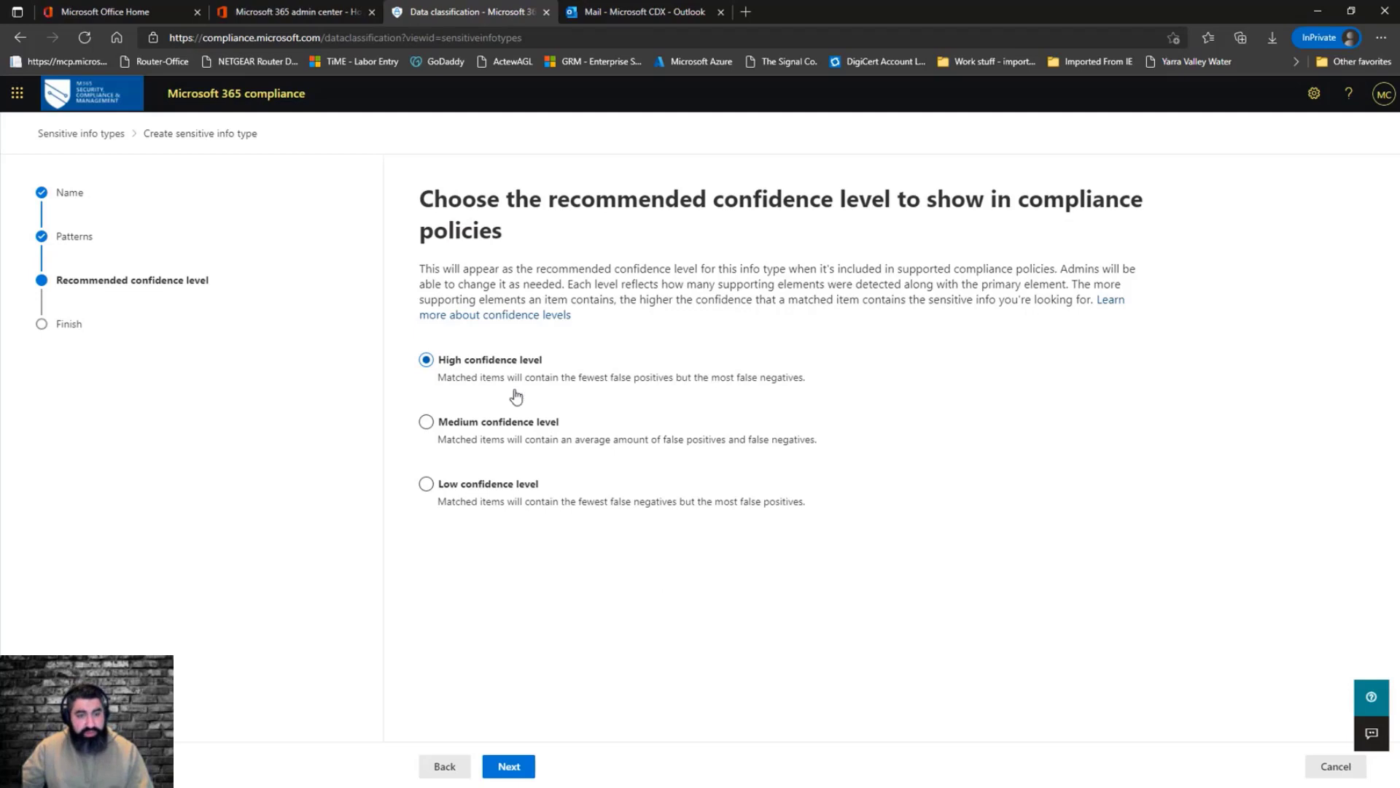
left_click(517, 421)
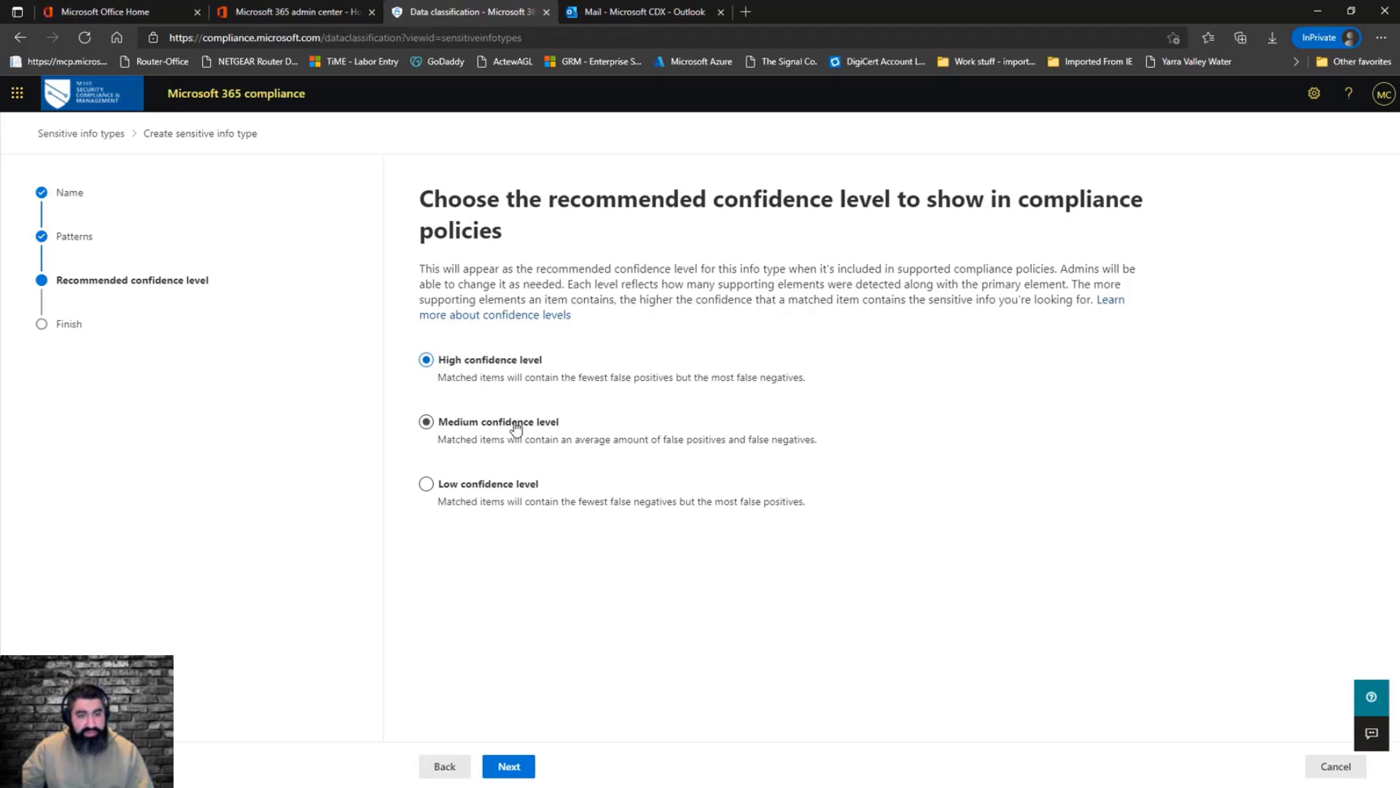
Review the settings and create the Covid 19 Data sensitive info type
left_click(527, 767)
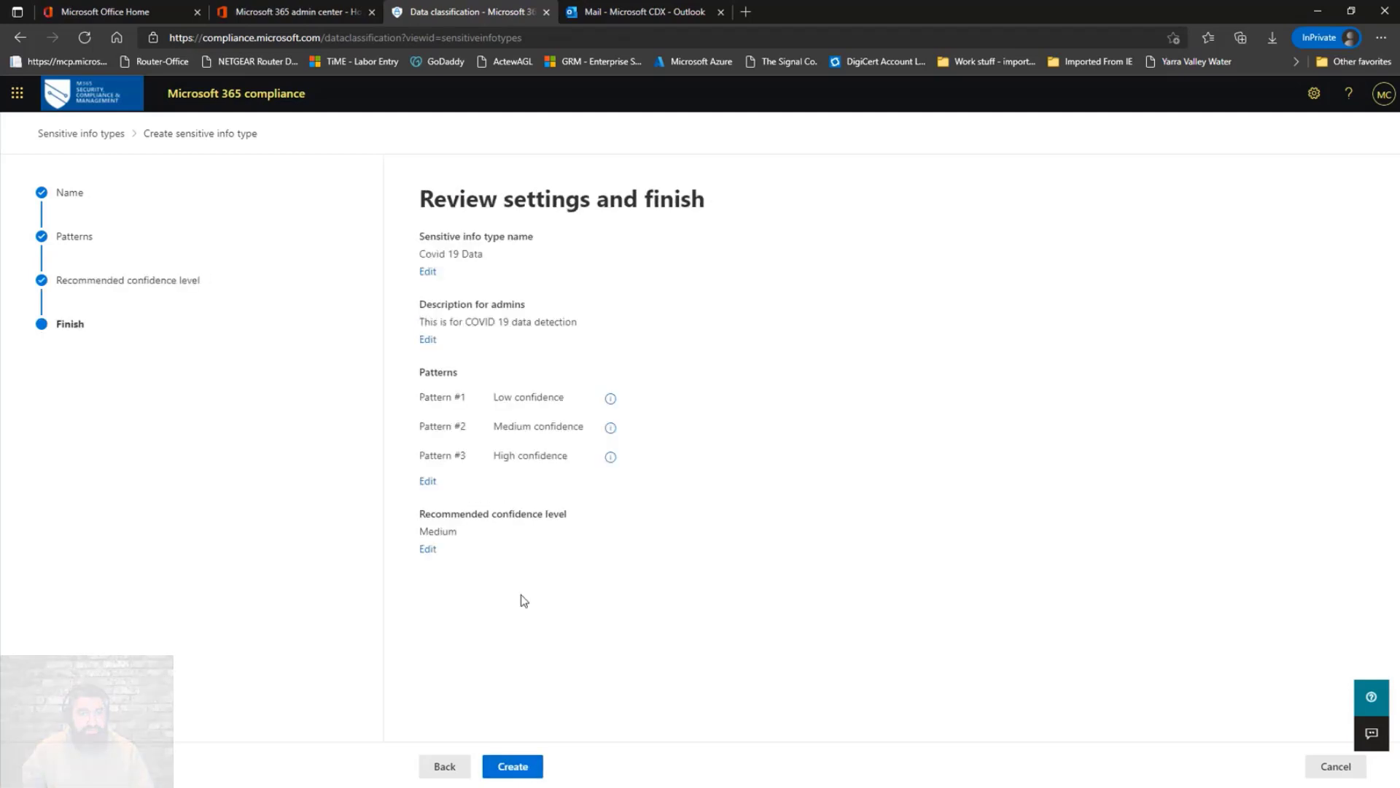
left_click(529, 765)
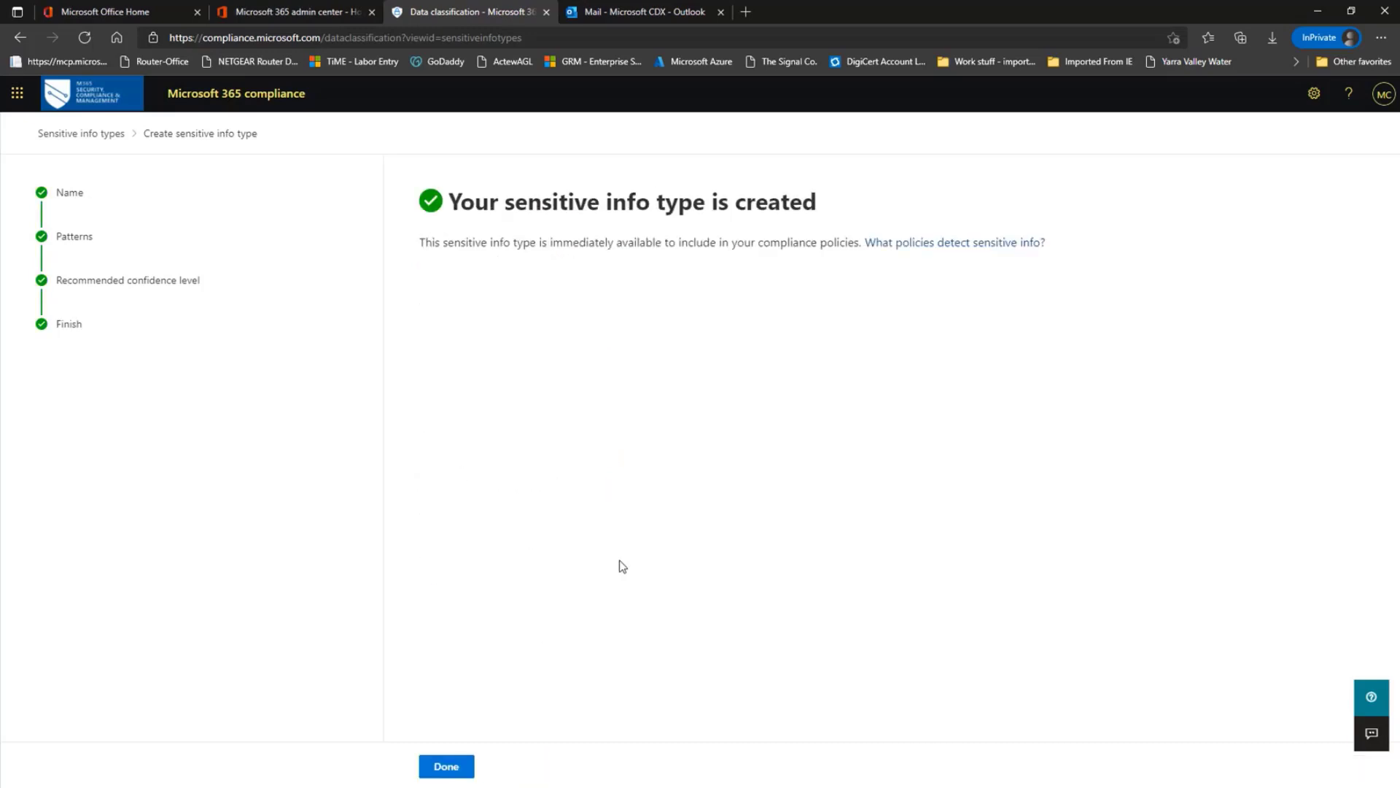
left_click(469, 769)
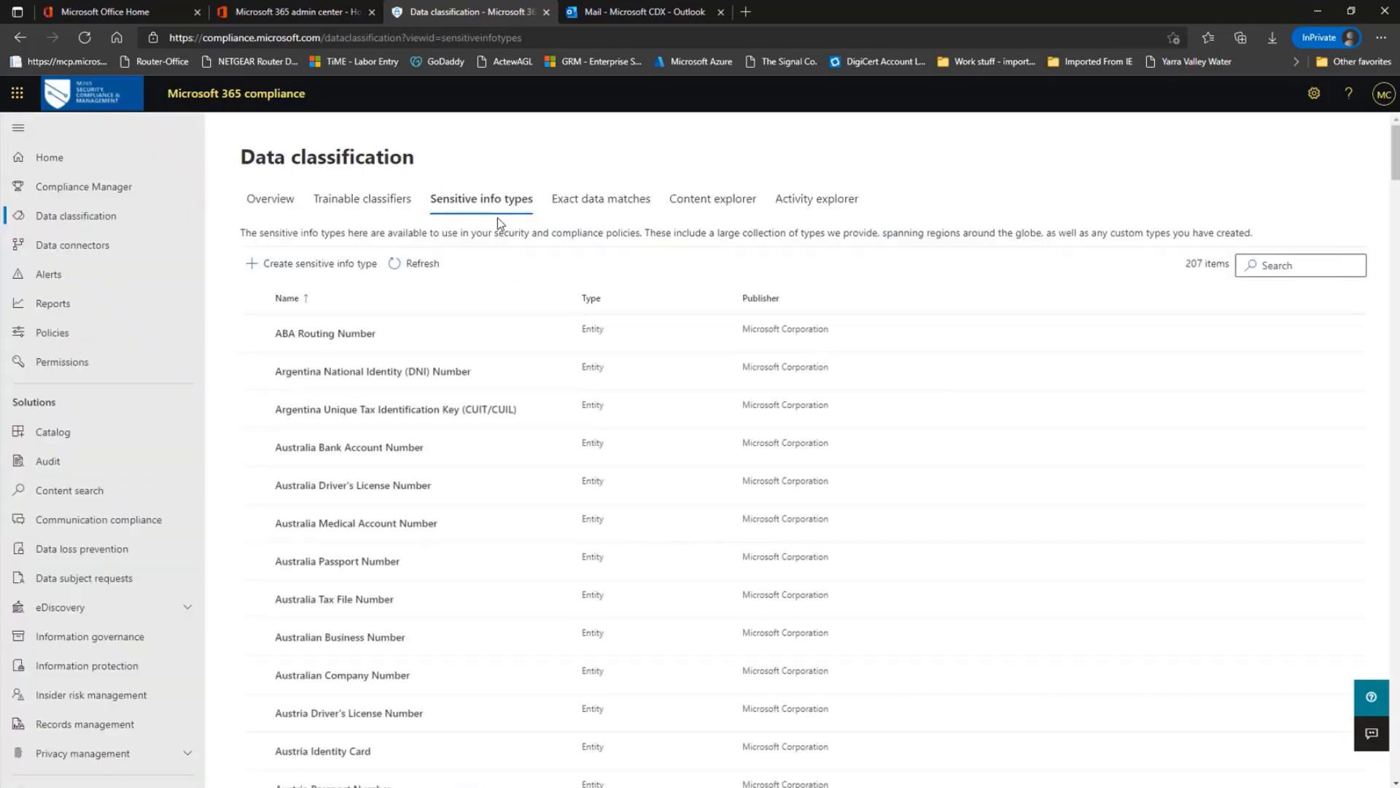
Search the sensitive info types for covid 19 and open the Covid 19 Data details
left_click(1272, 264)
type("covid 19")
key("Return")
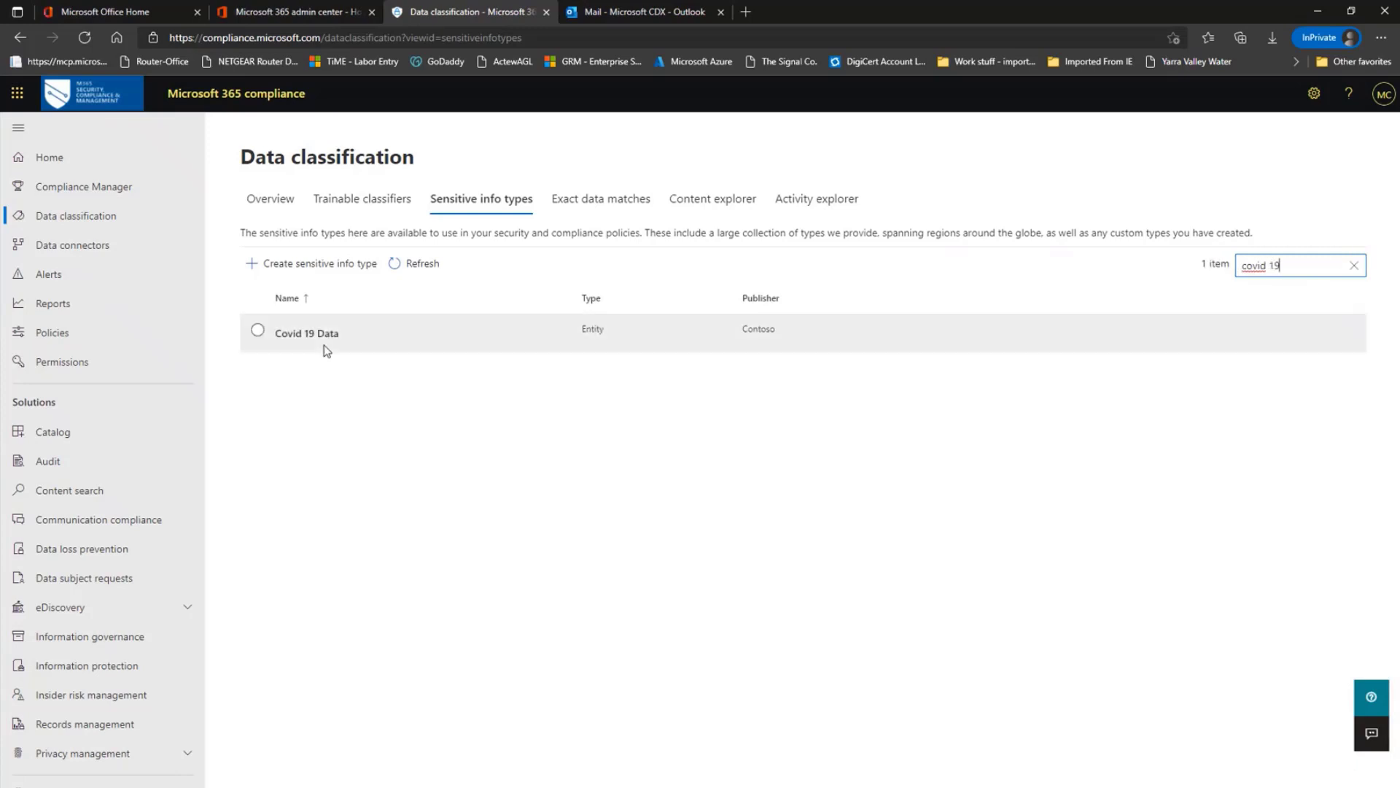
left_click(325, 338)
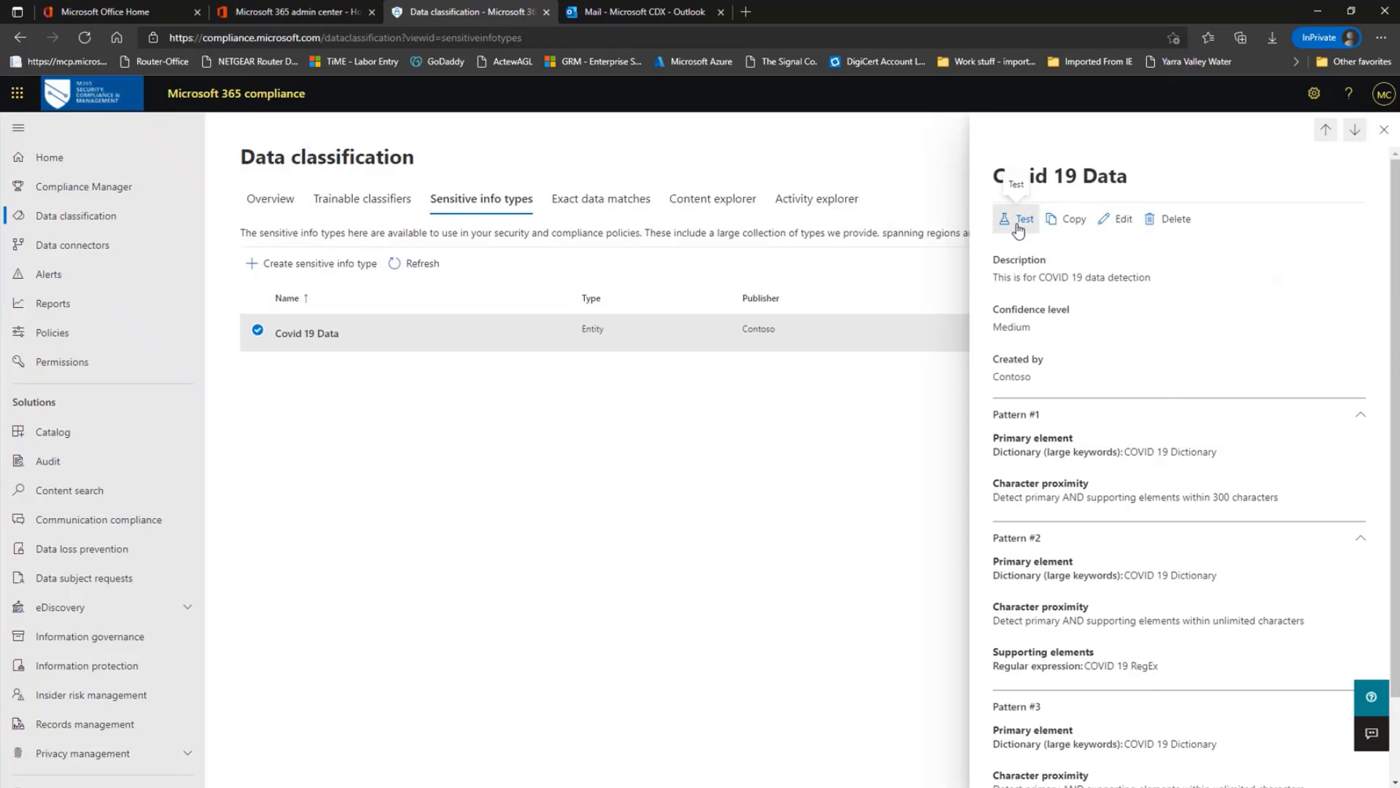
Test the Covid 19 Data info type against the uploaded file Doc03-high.docx
left_click(1019, 229)
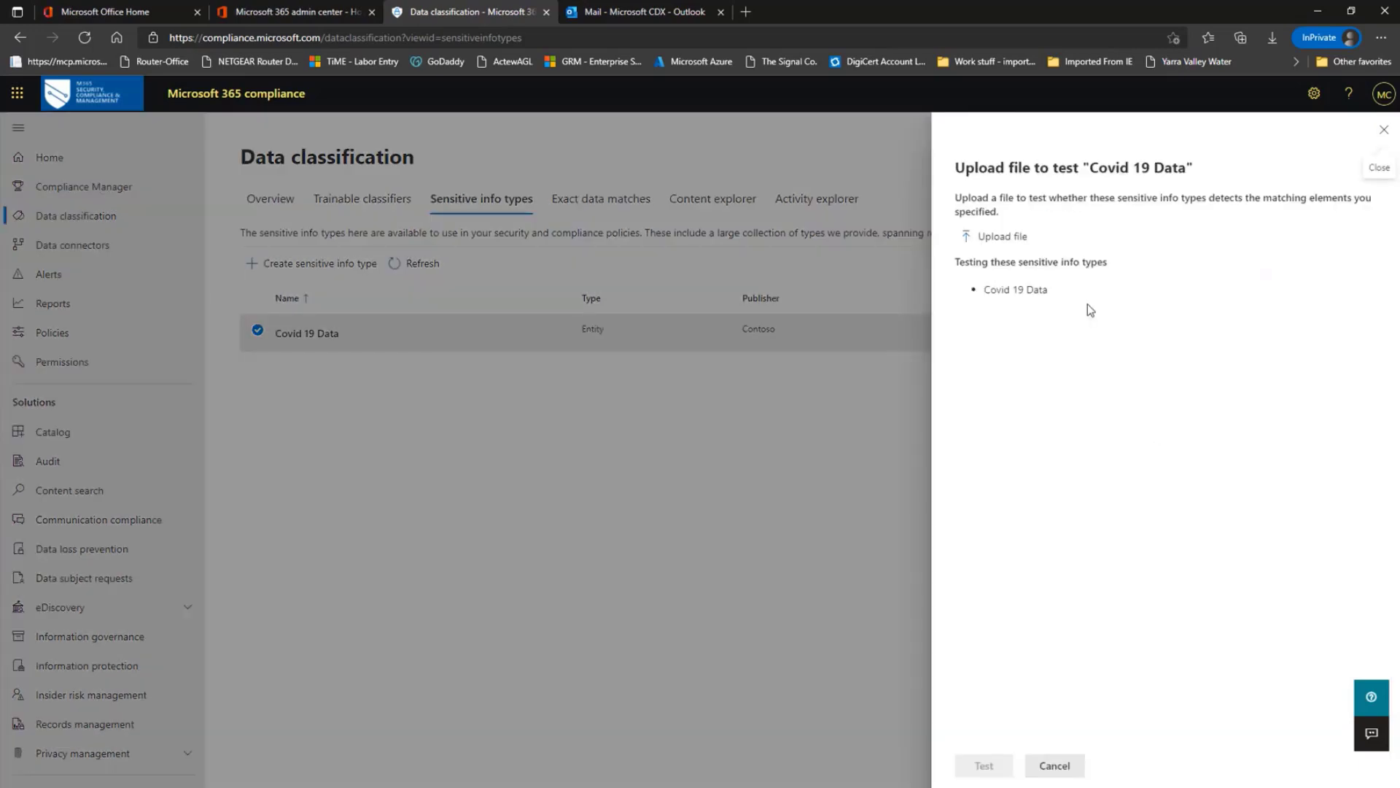
left_click(1018, 241)
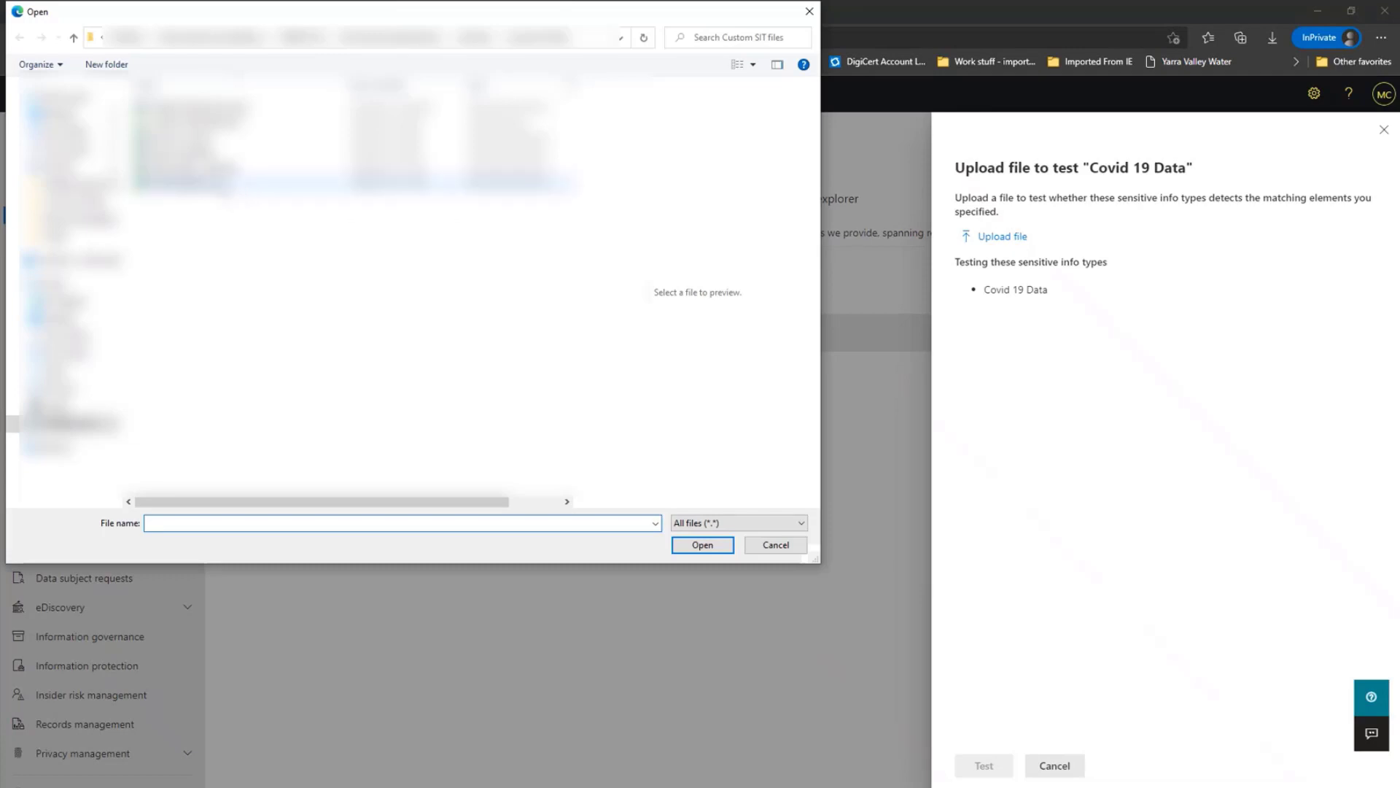
left_click(190, 182)
left_click(702, 545)
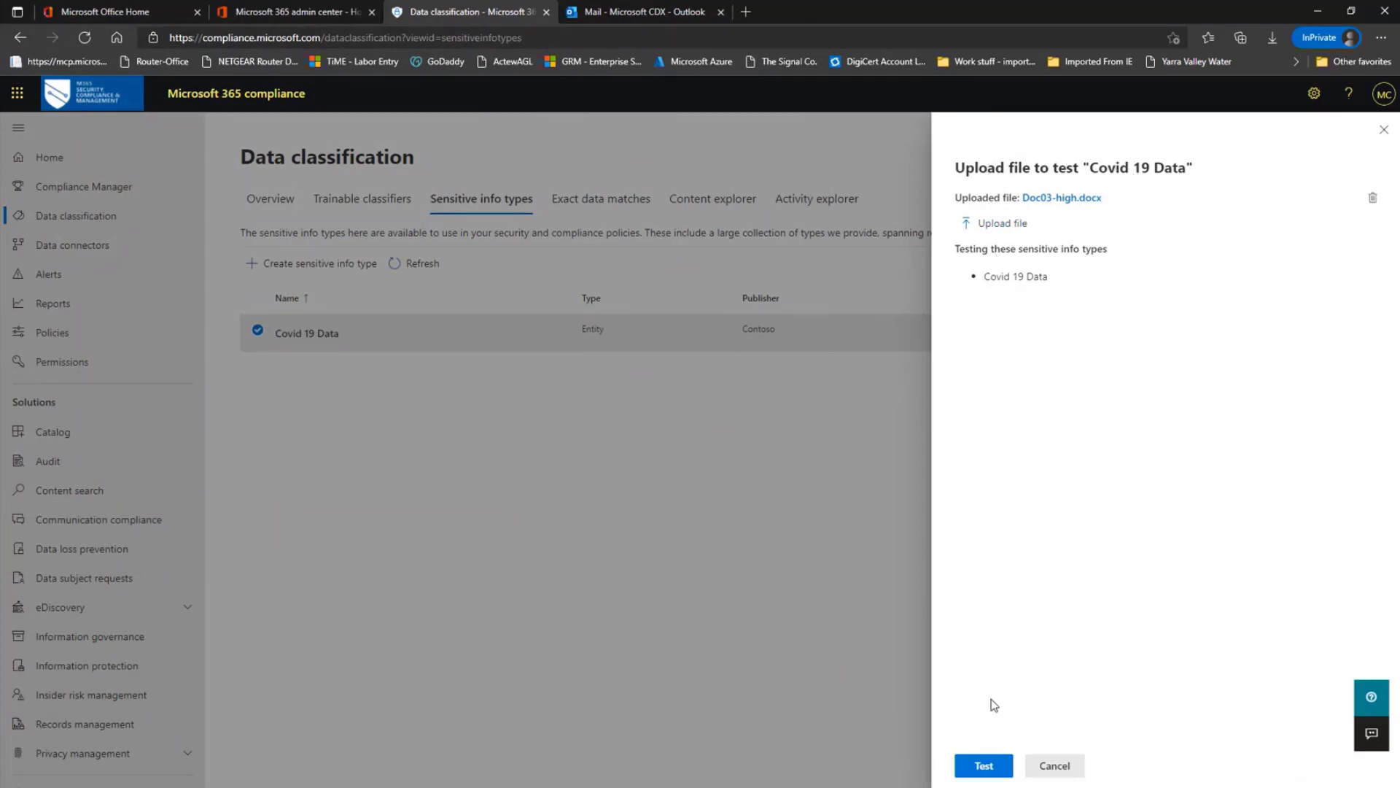
left_click(992, 767)
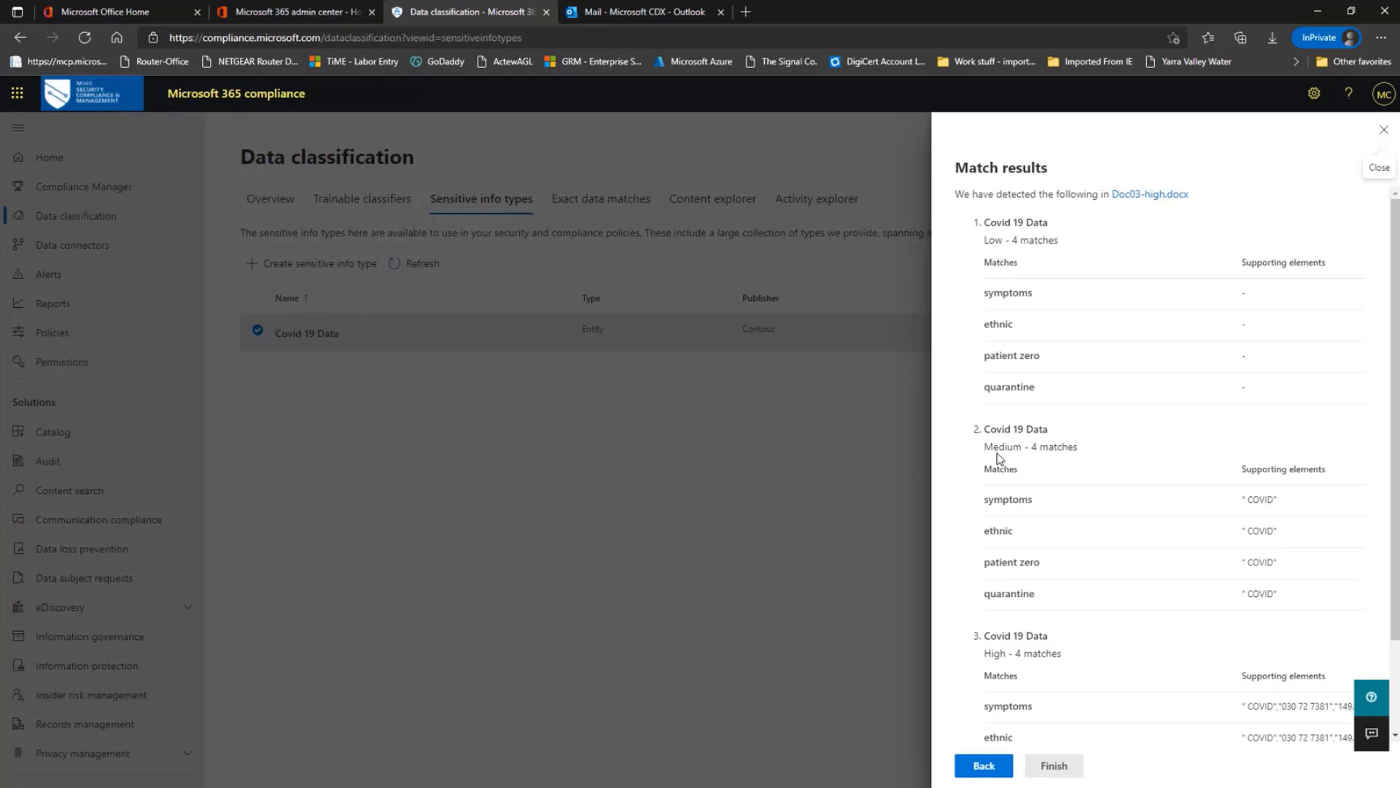
Review the low, medium and high match results, then finish the test and close the details panel
scroll(1014, 465, "down", 3)
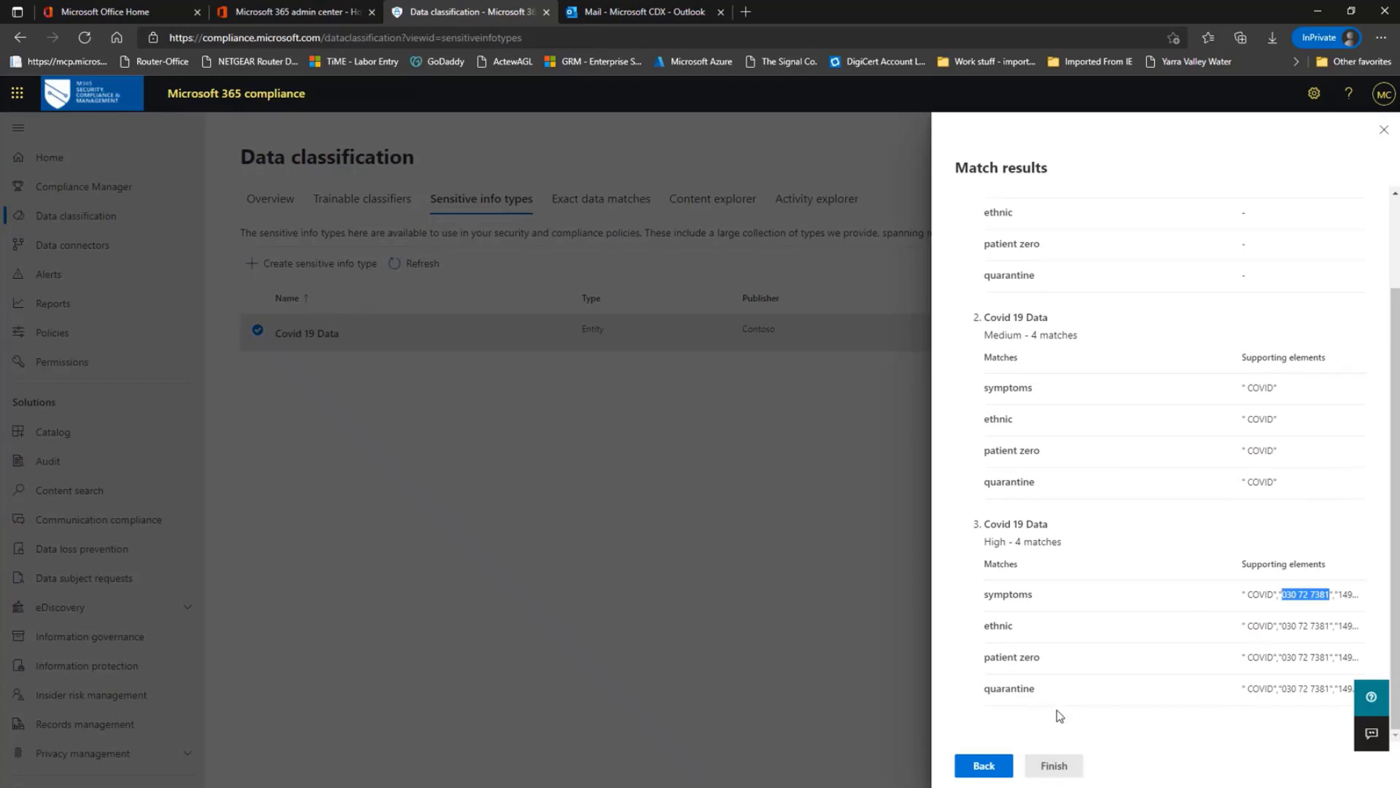
scroll(1057, 715, "up", 3)
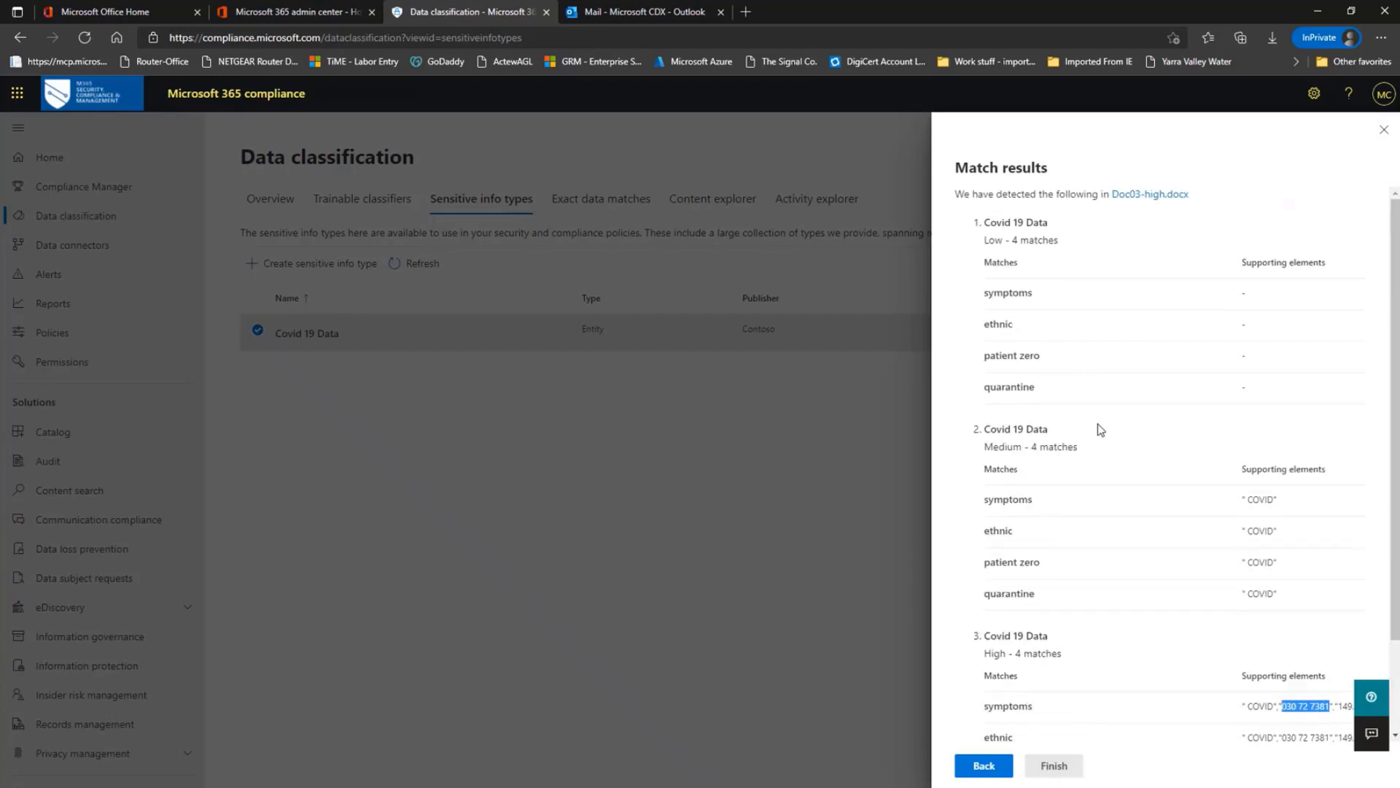
left_click(1066, 766)
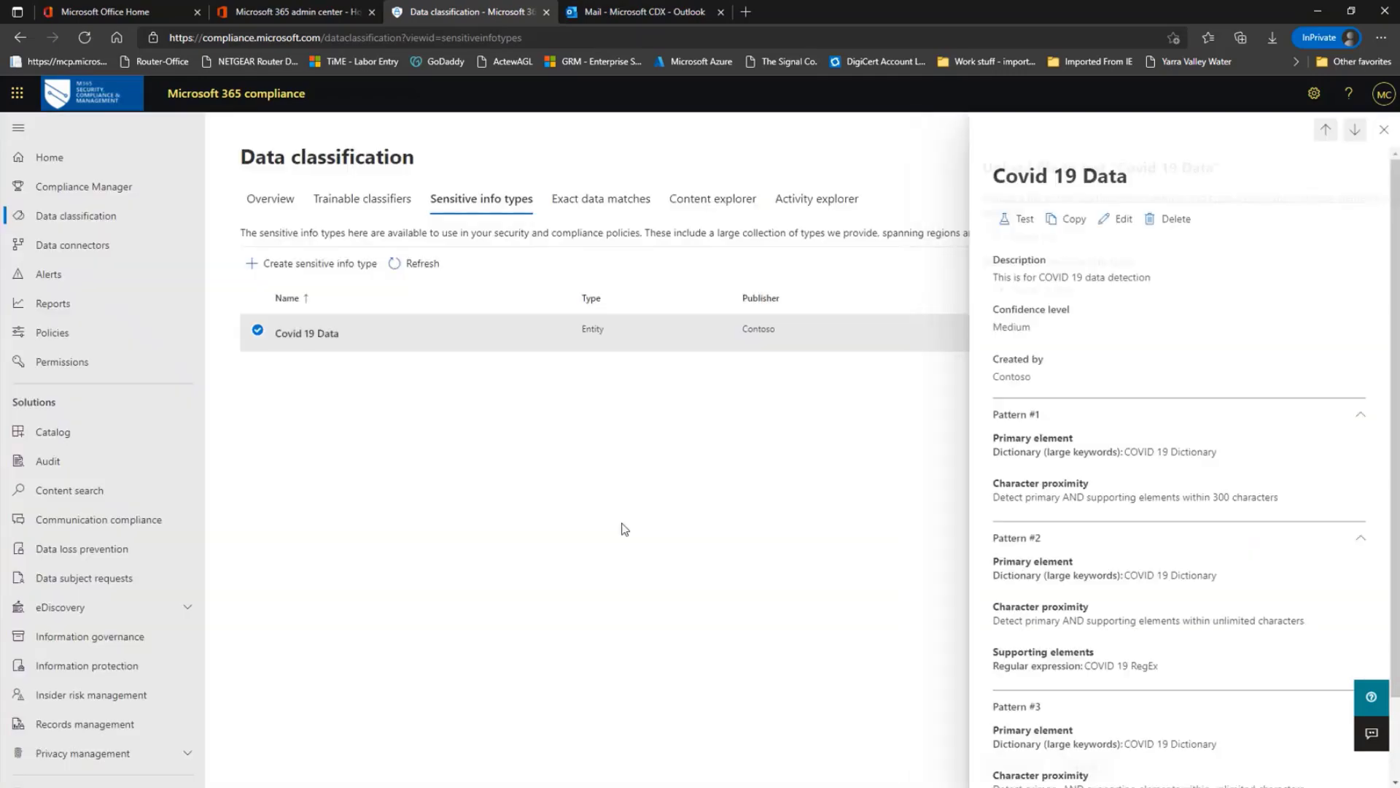
left_click(1383, 129)
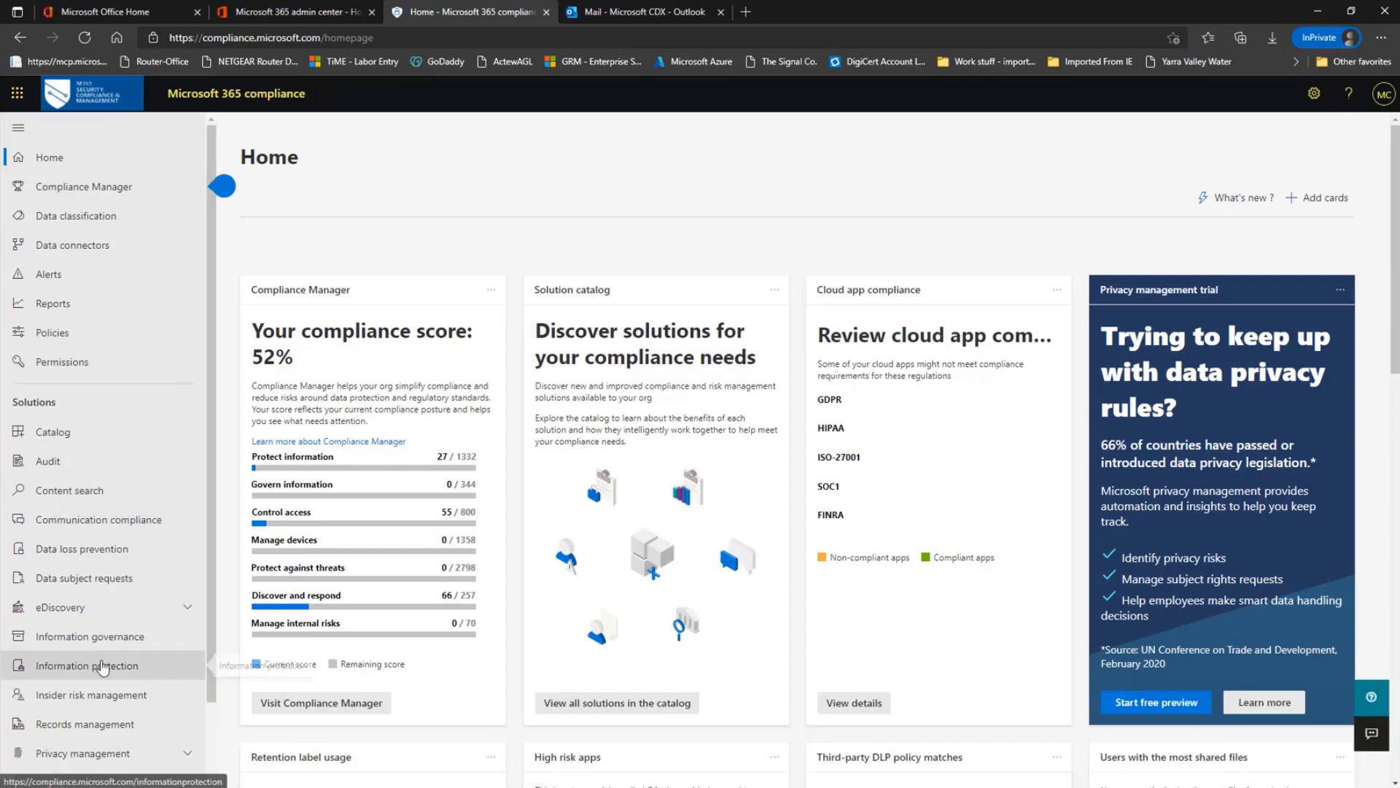
Edit the Highly Confidential sensitivity label, turning on auto-labeling for files and emails with a Content contains condition
left_click(105, 666)
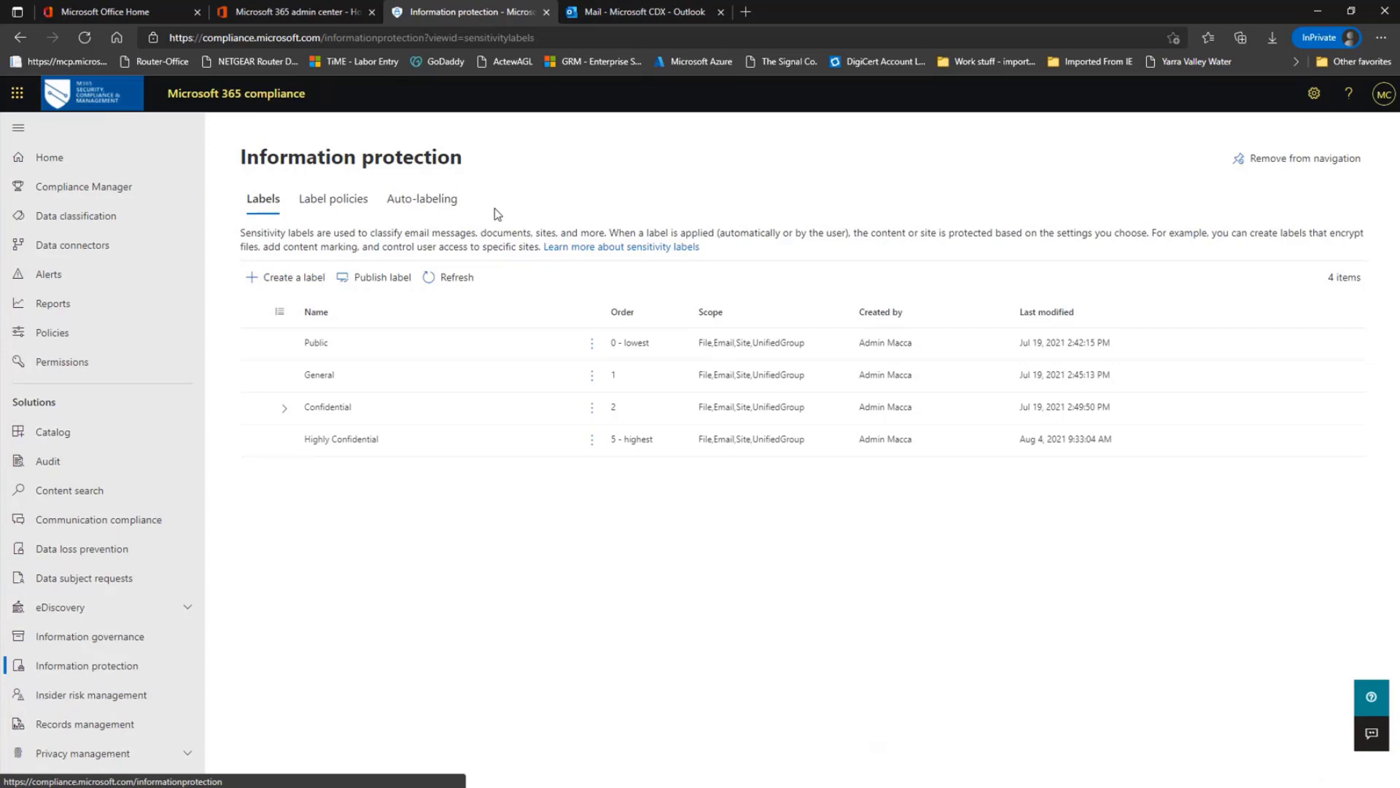
left_click(366, 442)
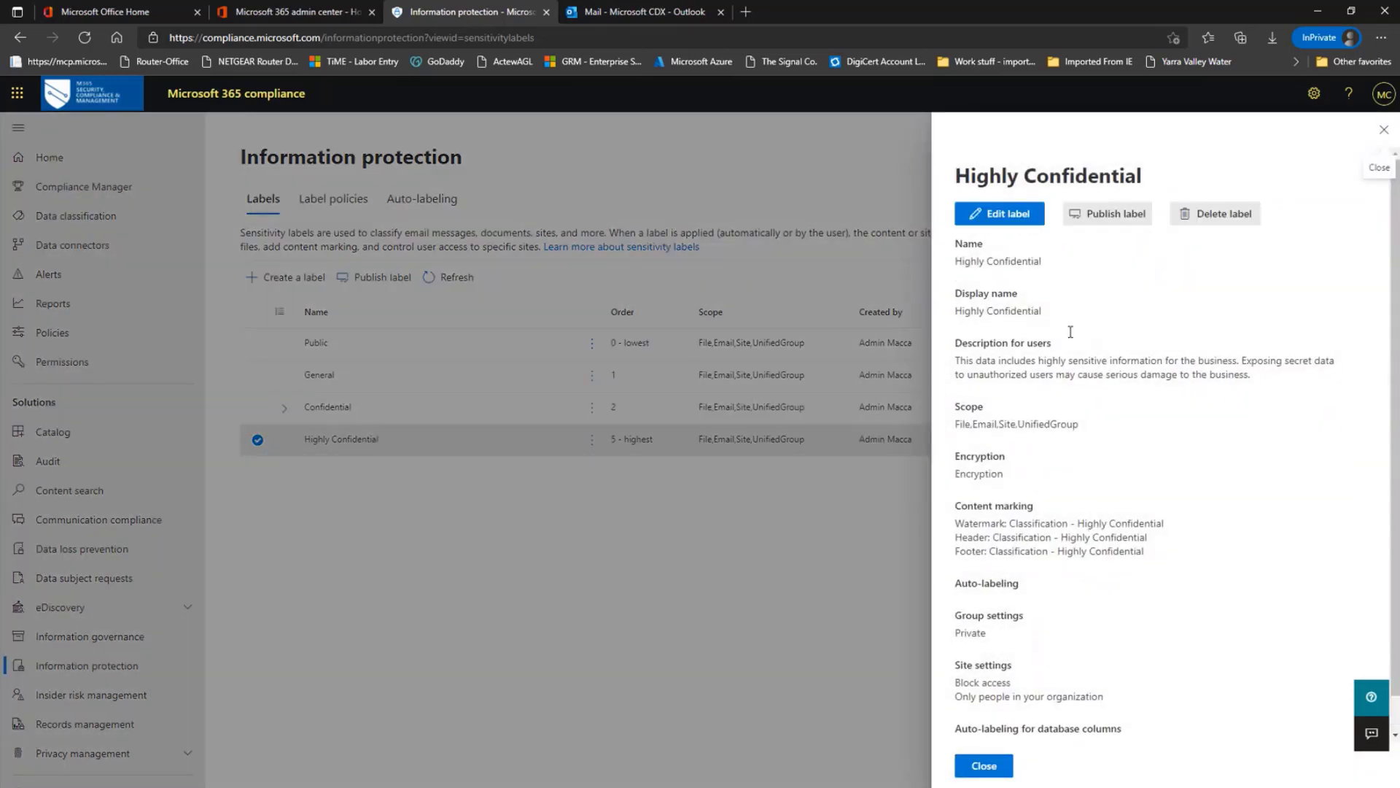
left_click(1020, 221)
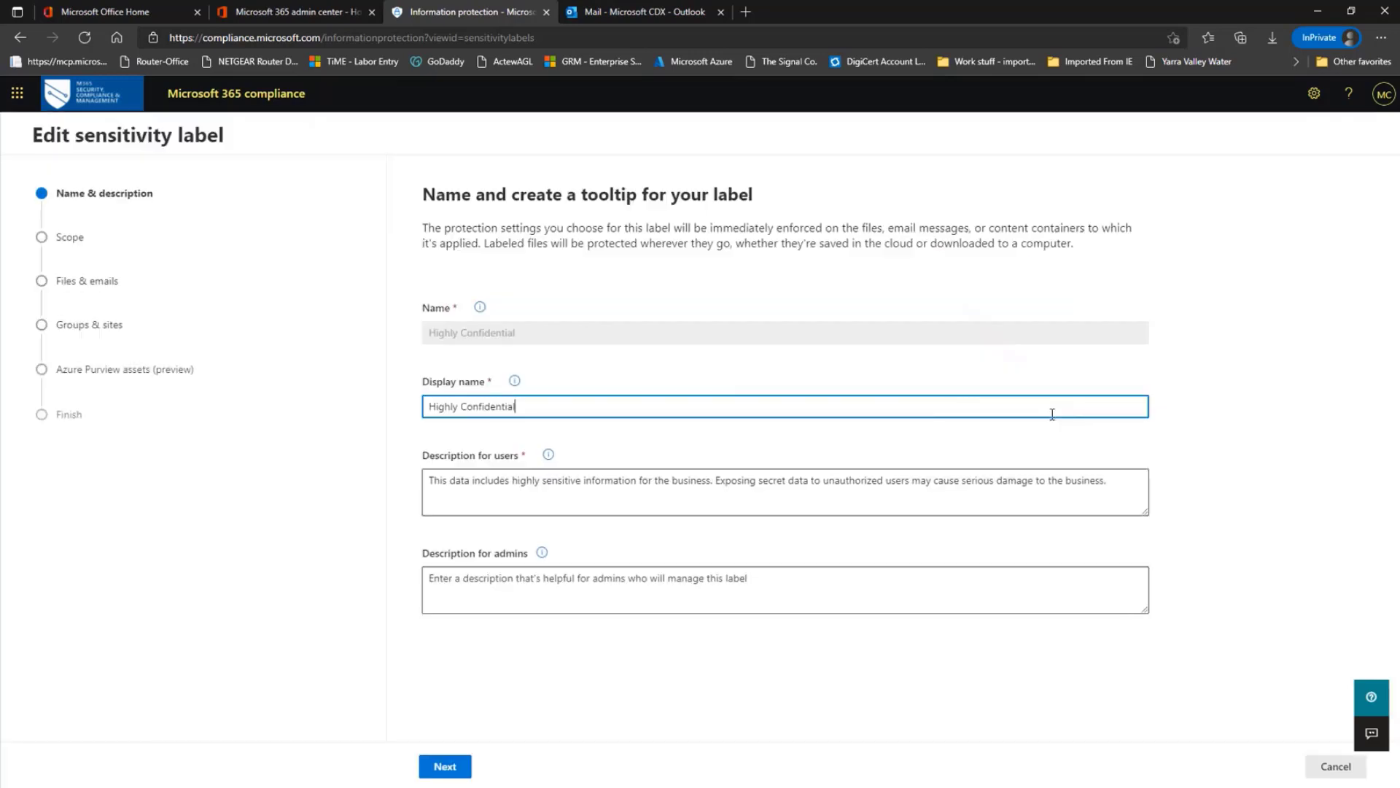
left_click(454, 764)
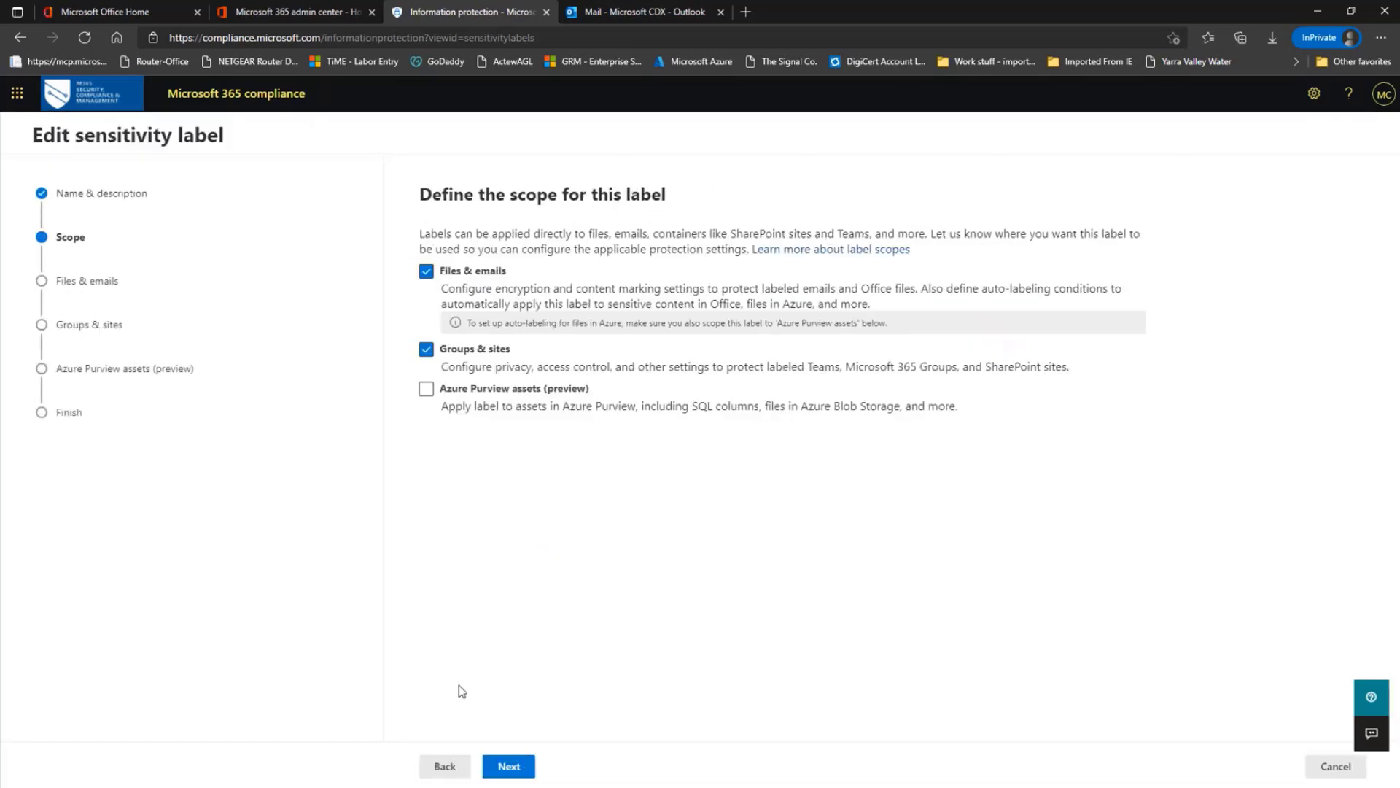
left_click(510, 767)
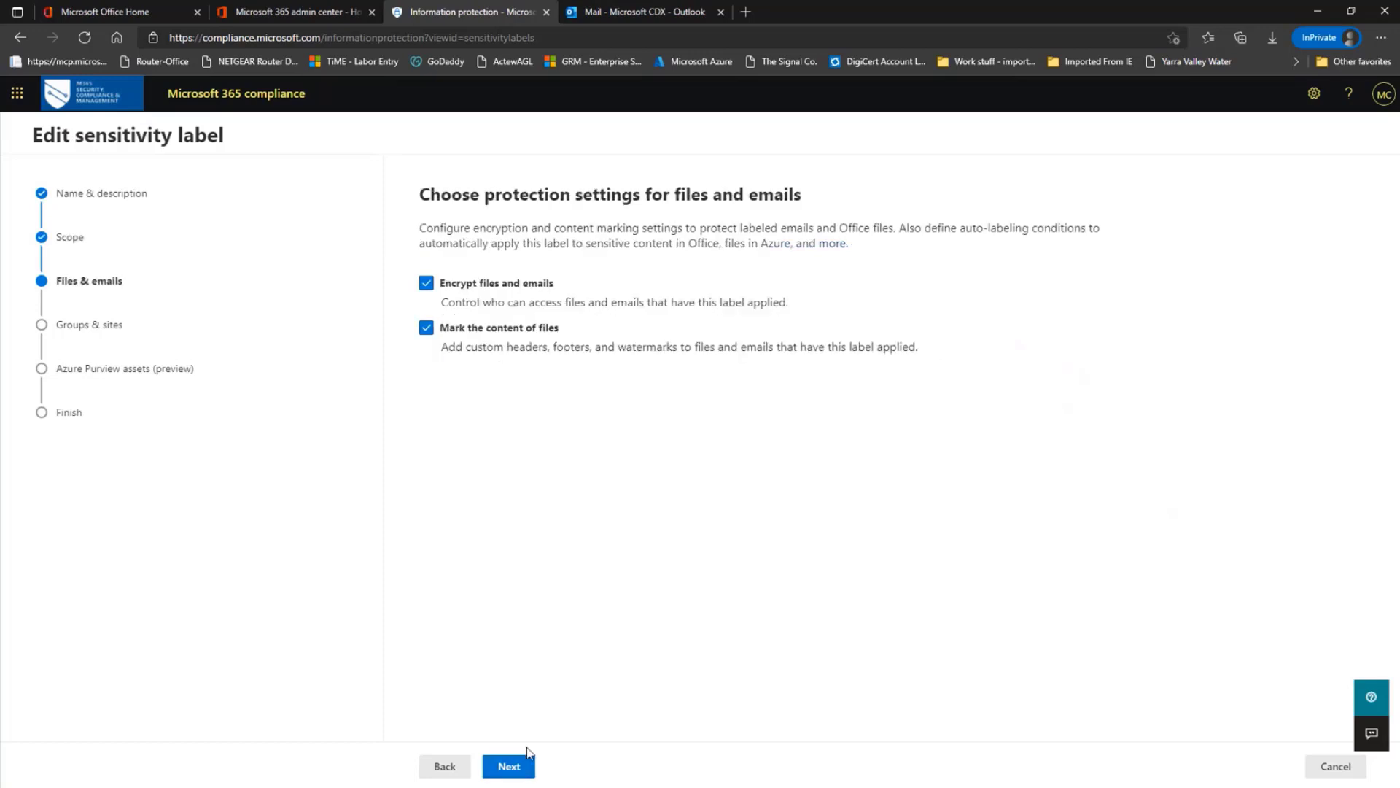
left_click(526, 775)
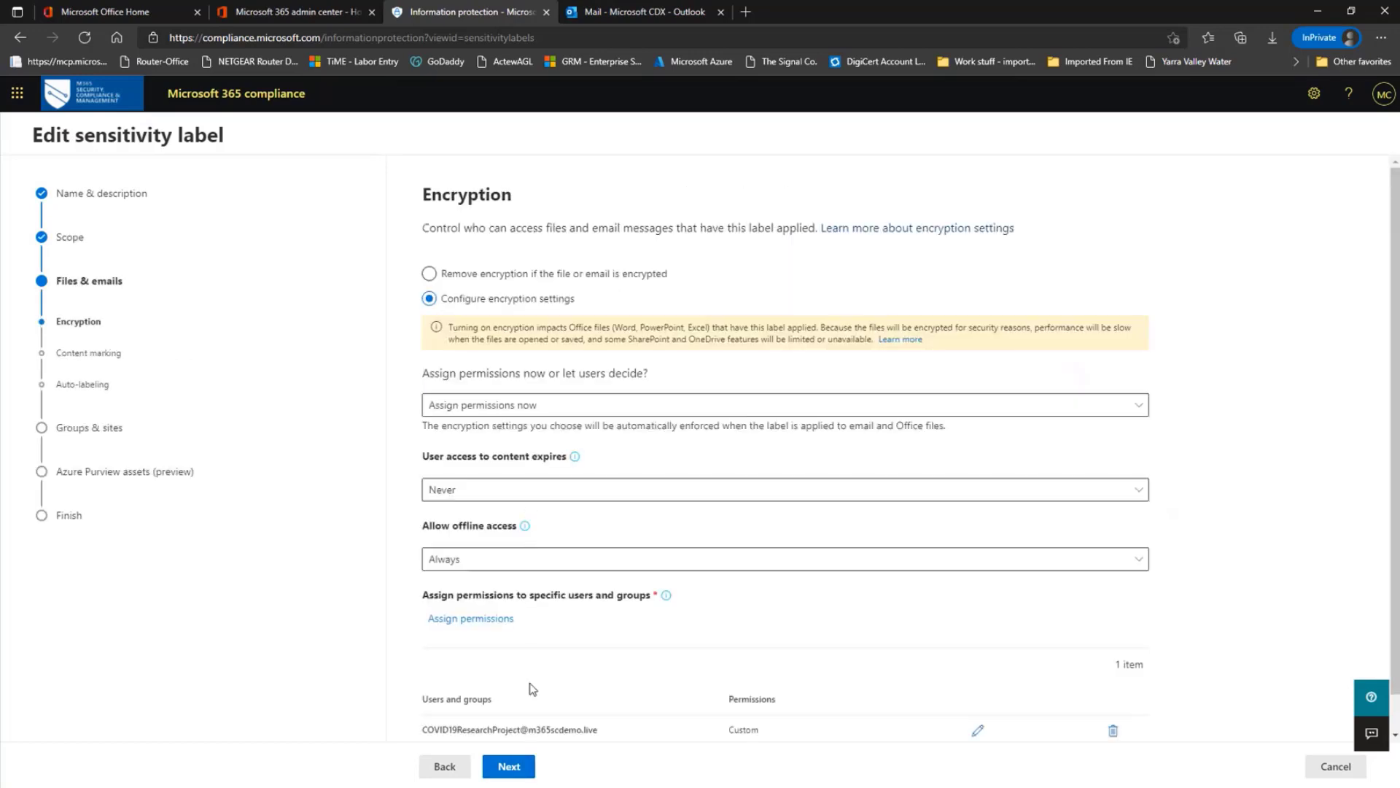
left_click(509, 767)
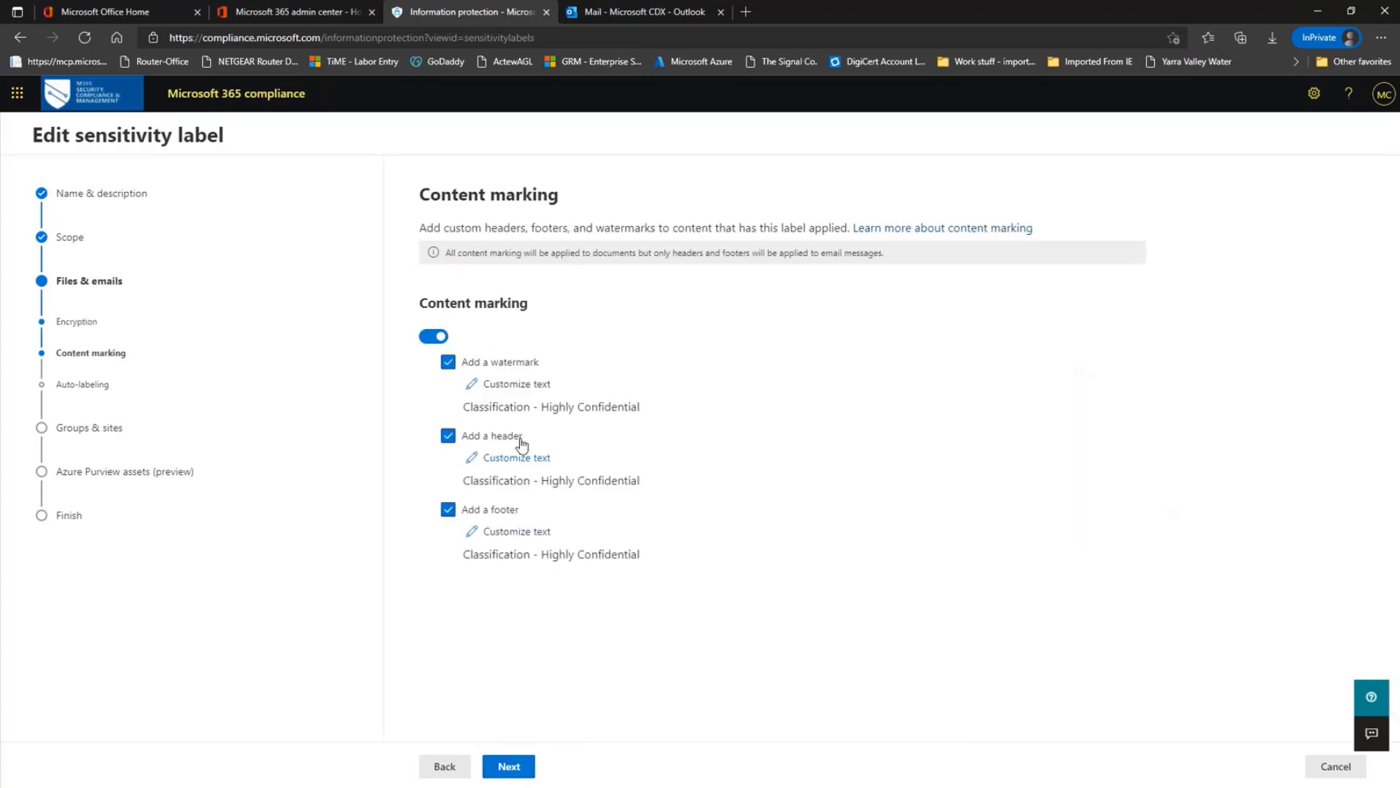
left_click(514, 766)
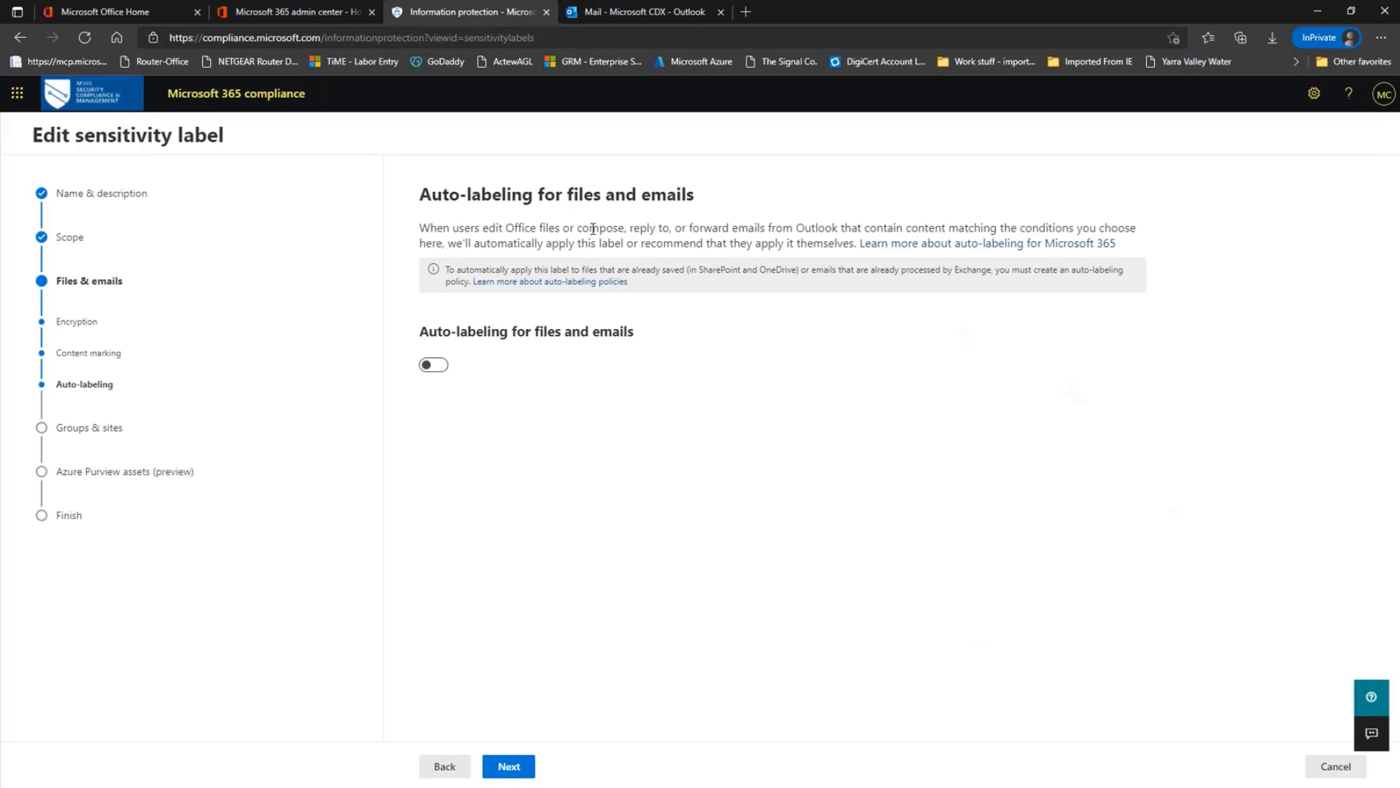
left_click(436, 365)
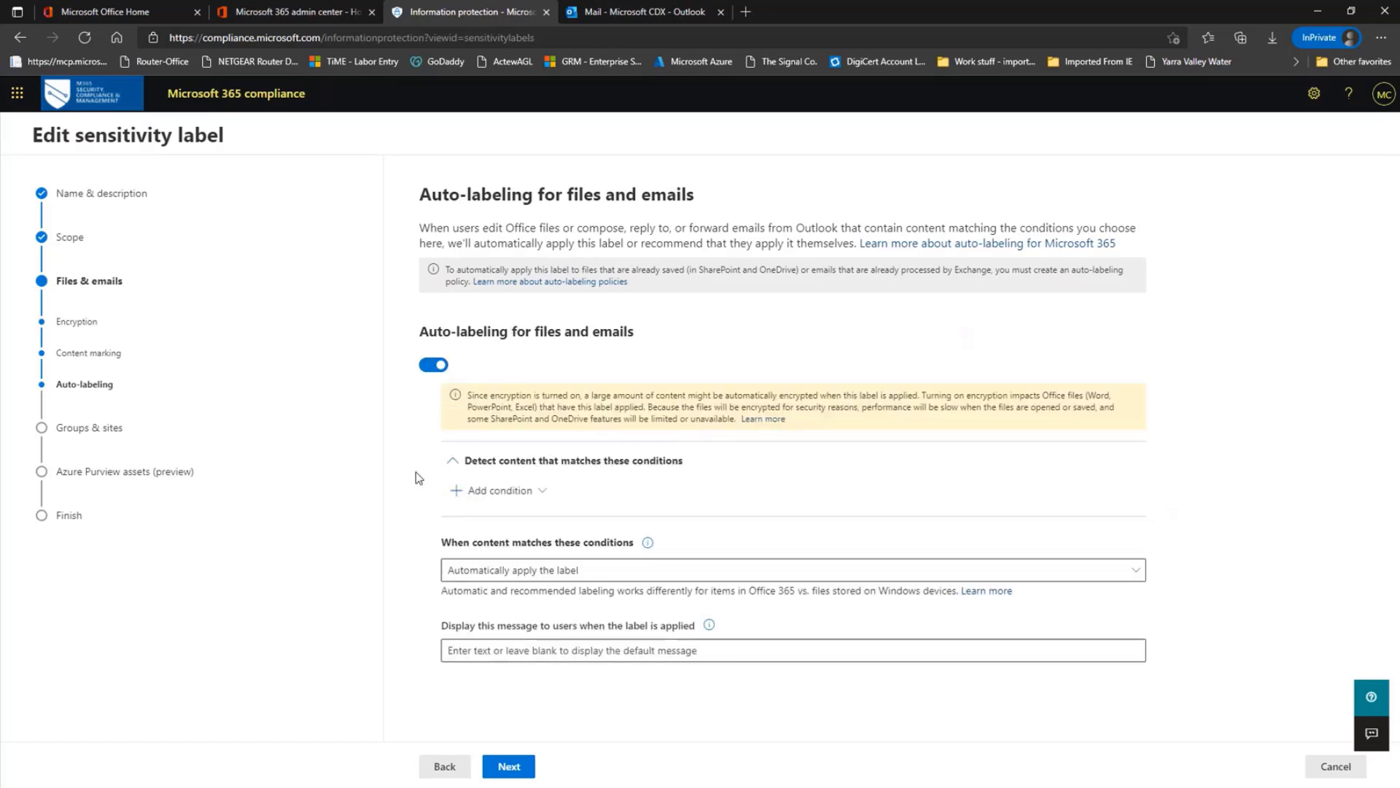
left_click(543, 496)
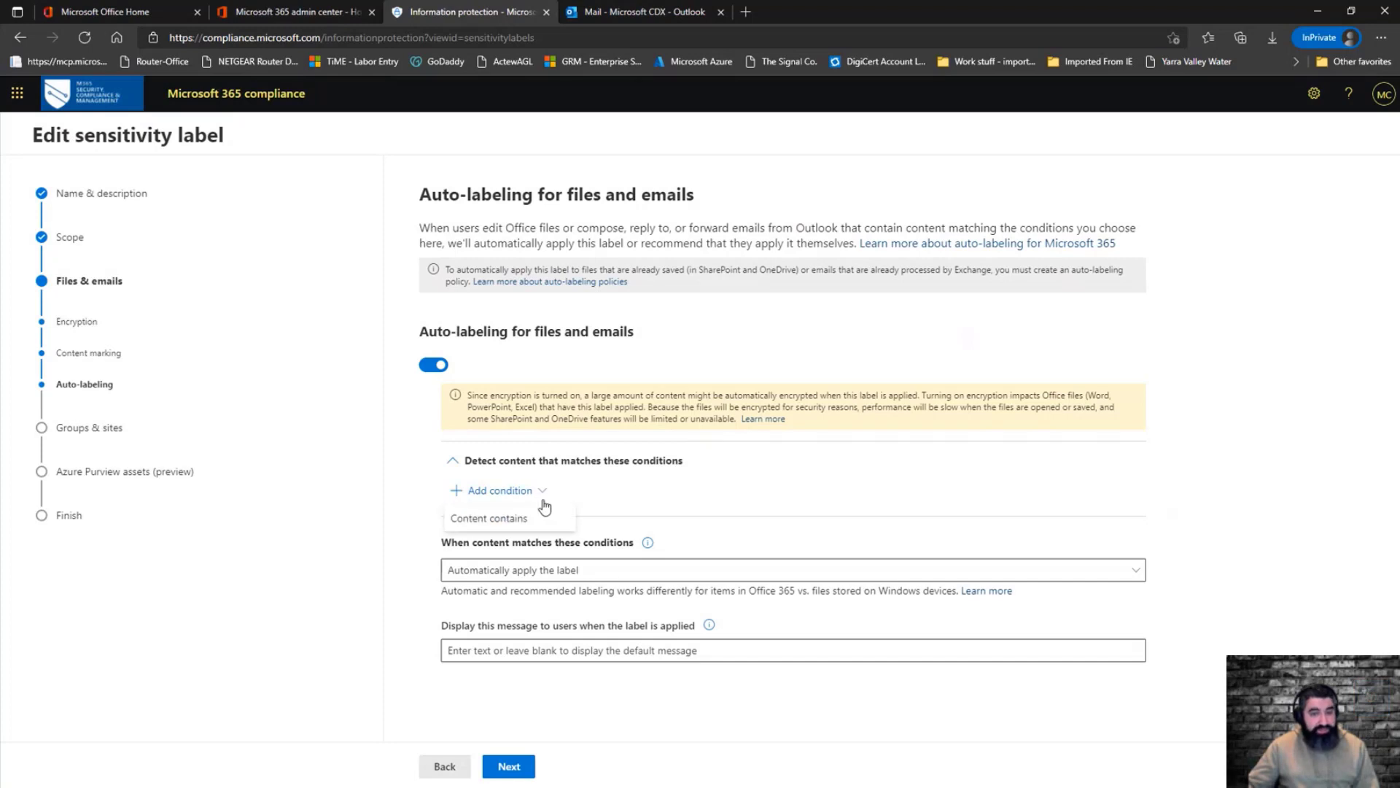
left_click(537, 522)
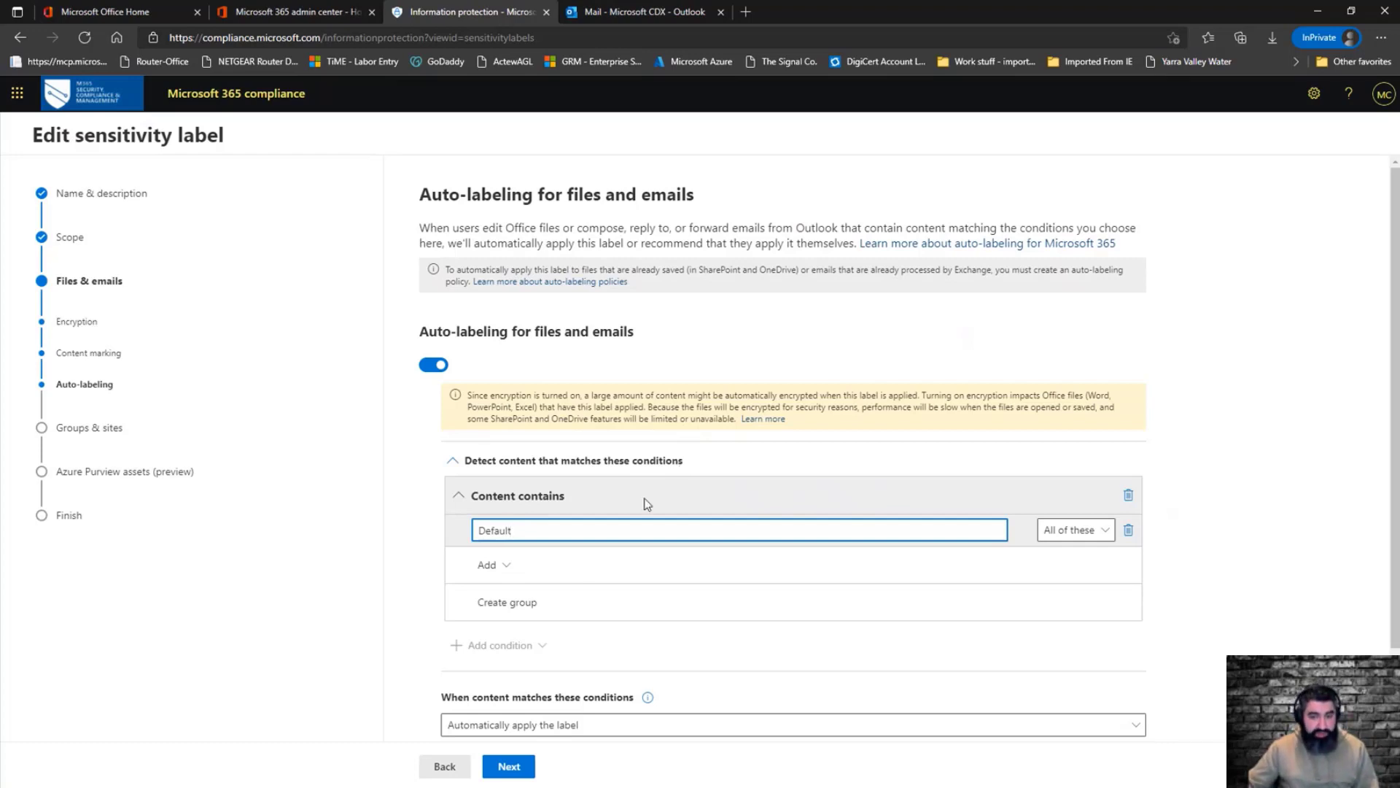
Add the Covid 19 Data sensitive info type to the Content contains condition
left_click(511, 571)
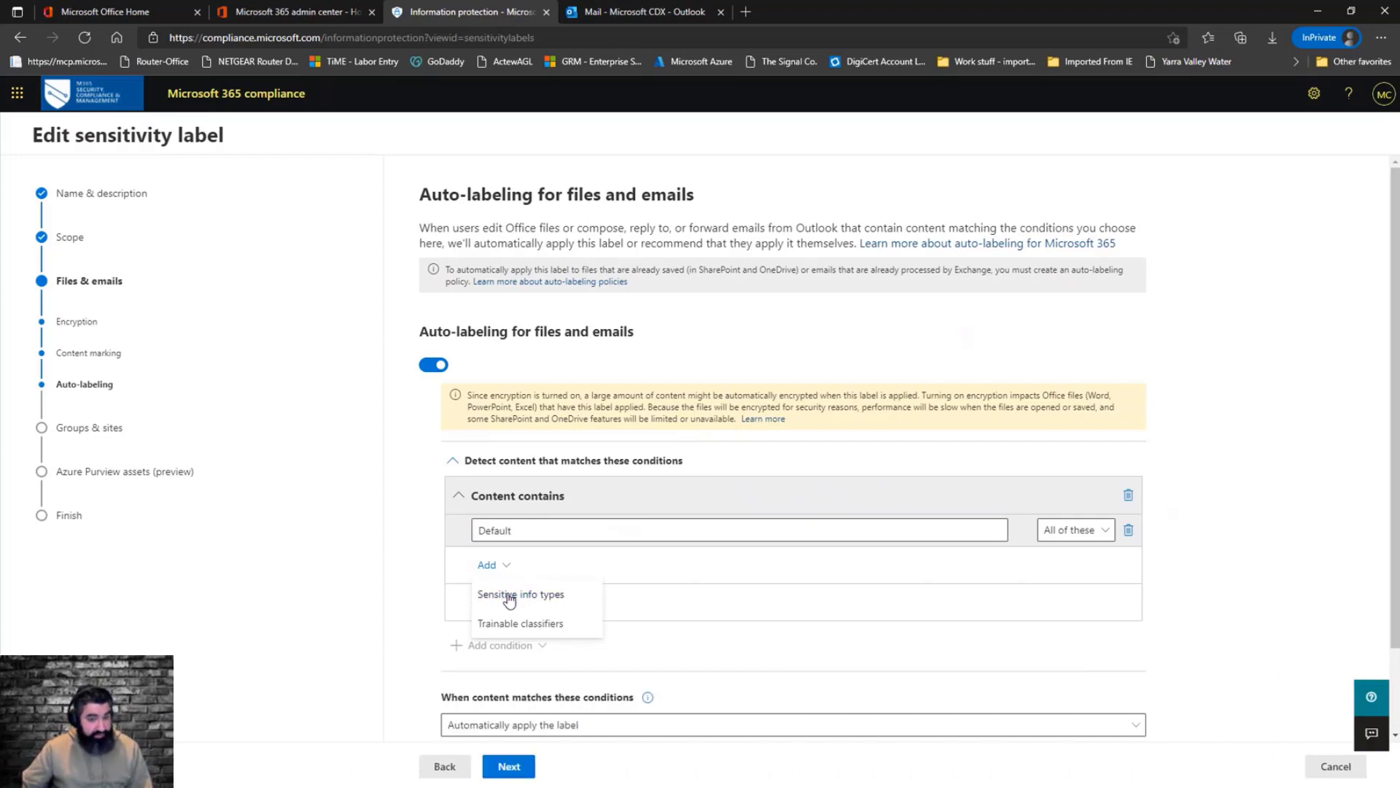
left_click(509, 595)
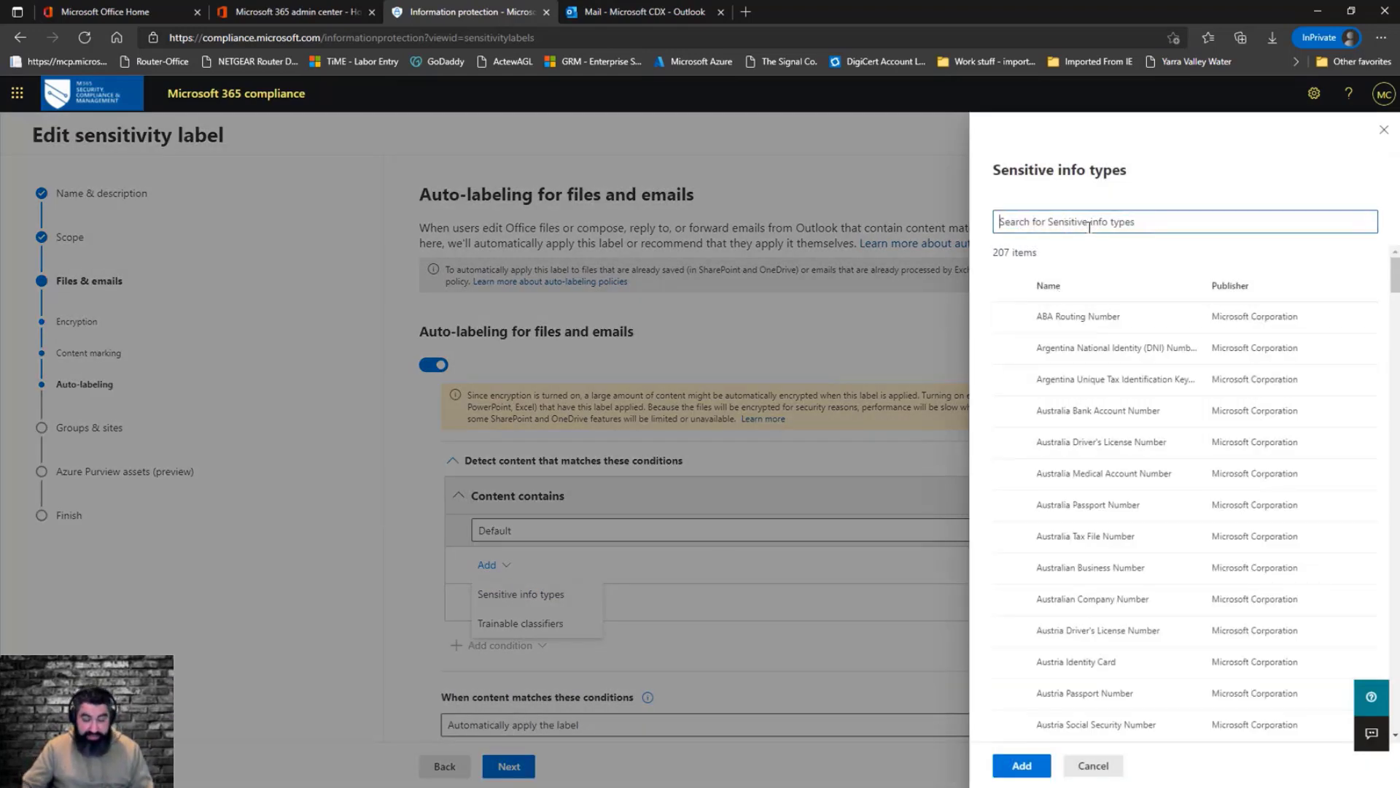
type("covid")
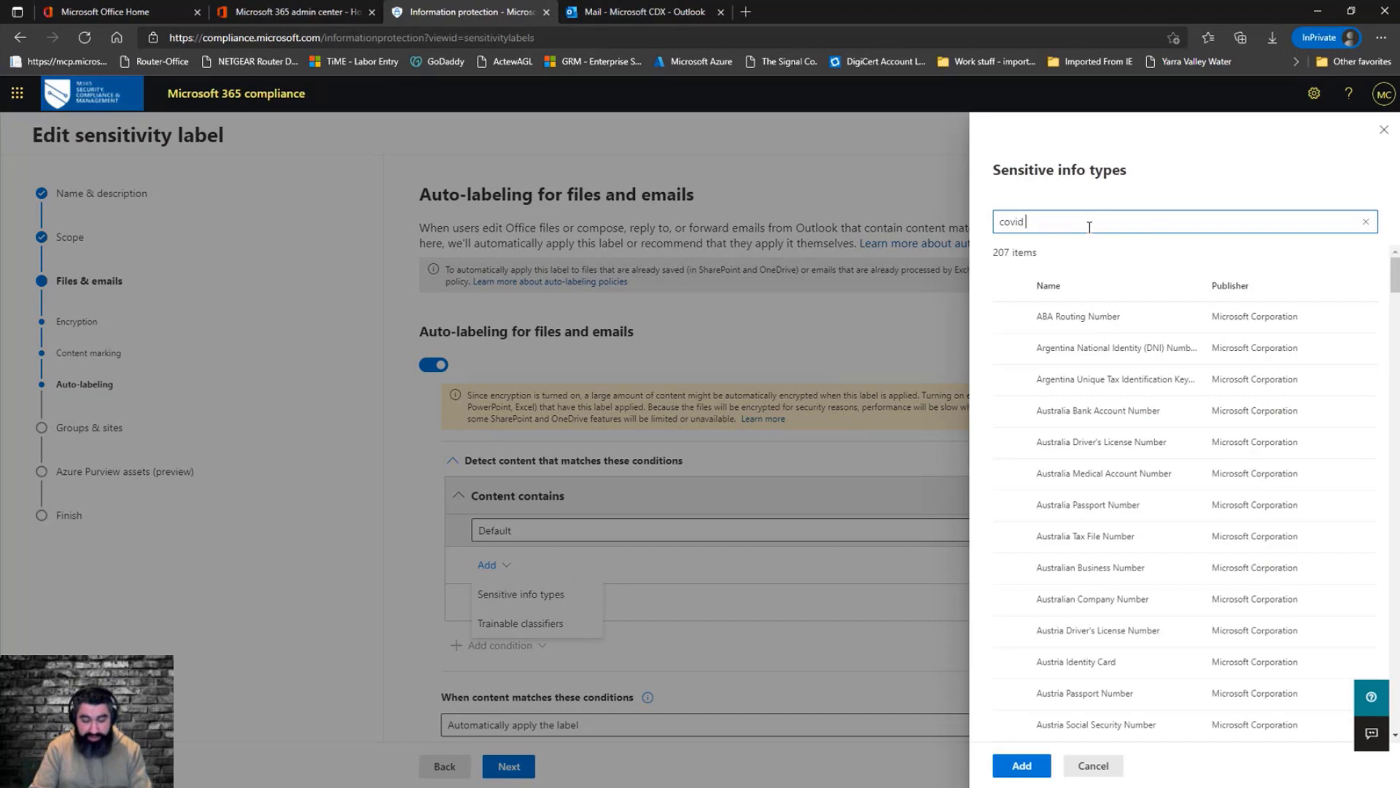
type(" 19")
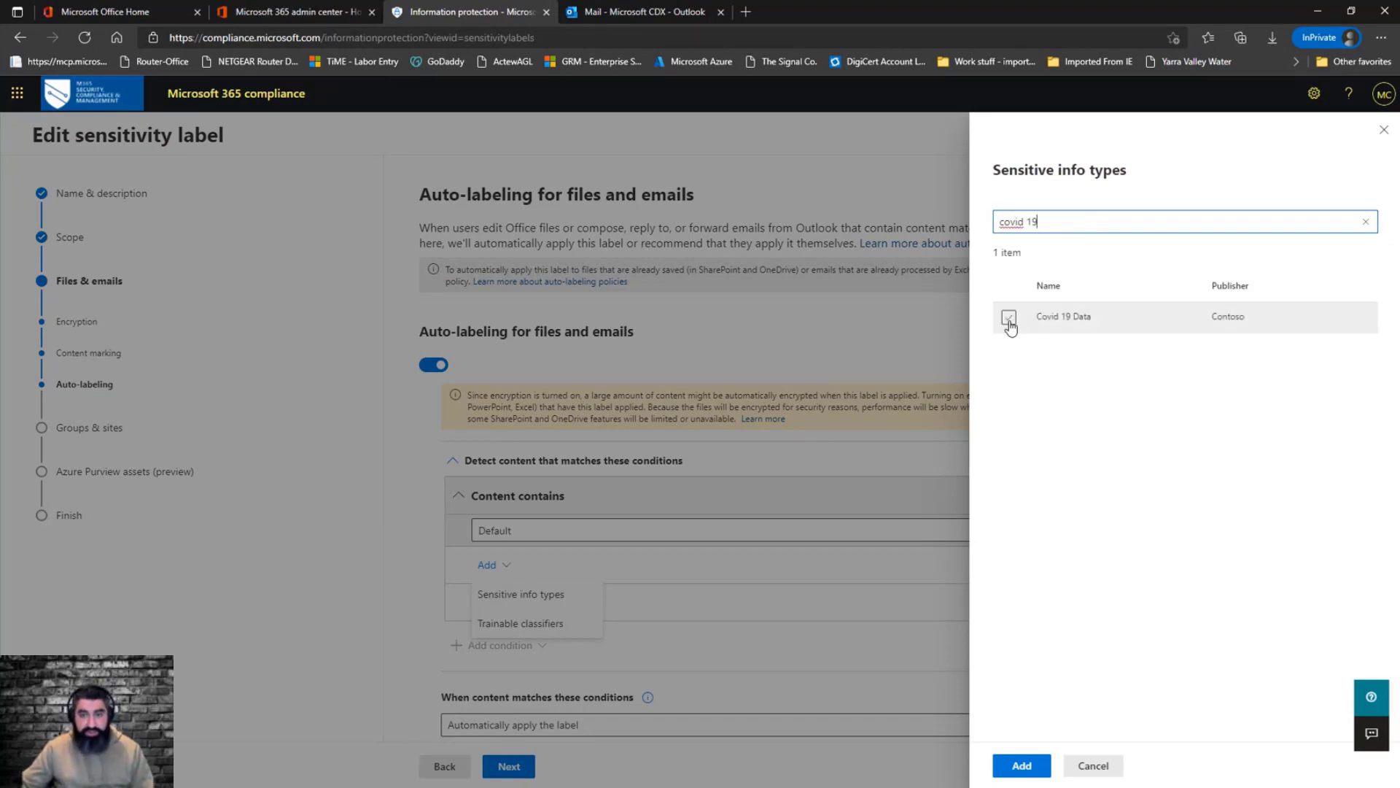
left_click(1009, 320)
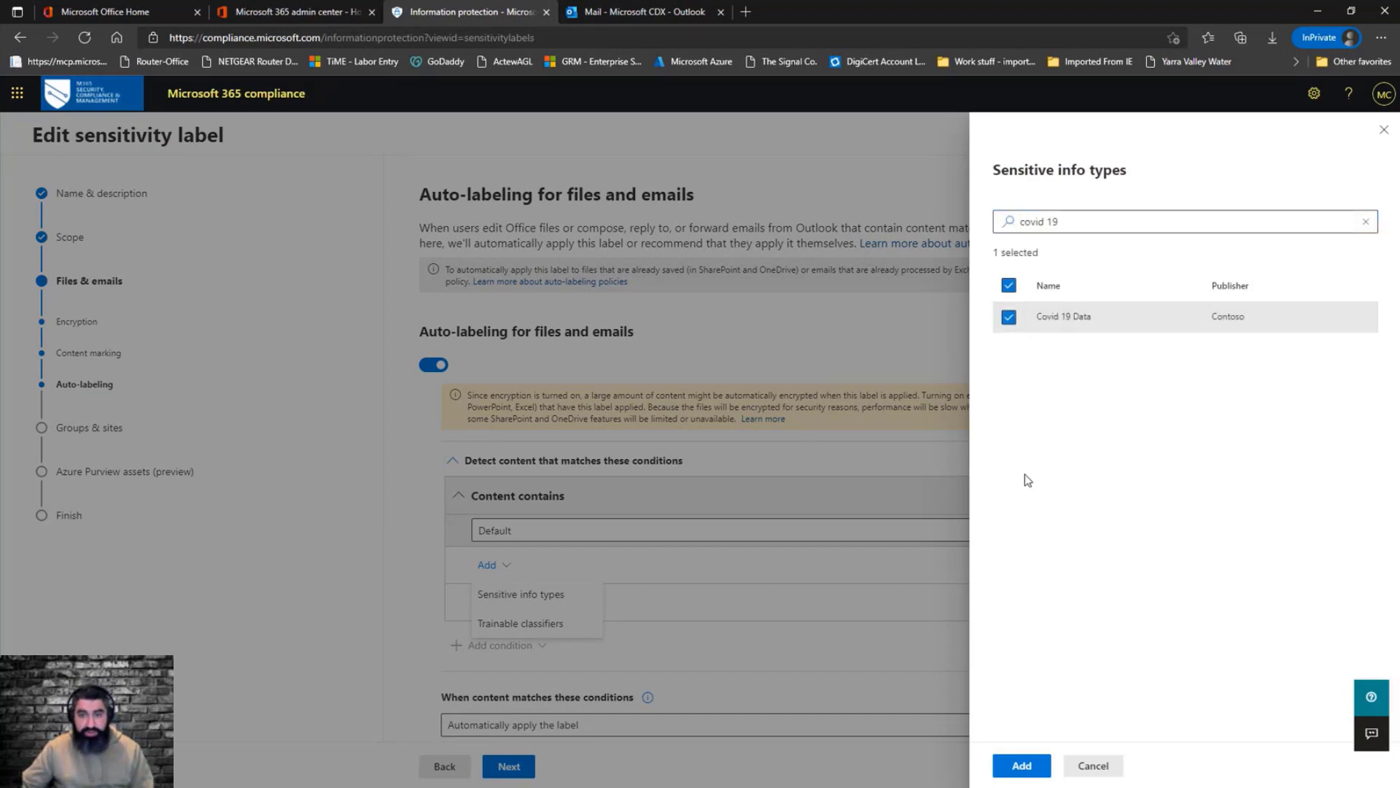
left_click(1021, 766)
Save the updated Highly Confidential label, keeping the remaining group and site settings
scroll(625, 475, "down", 2)
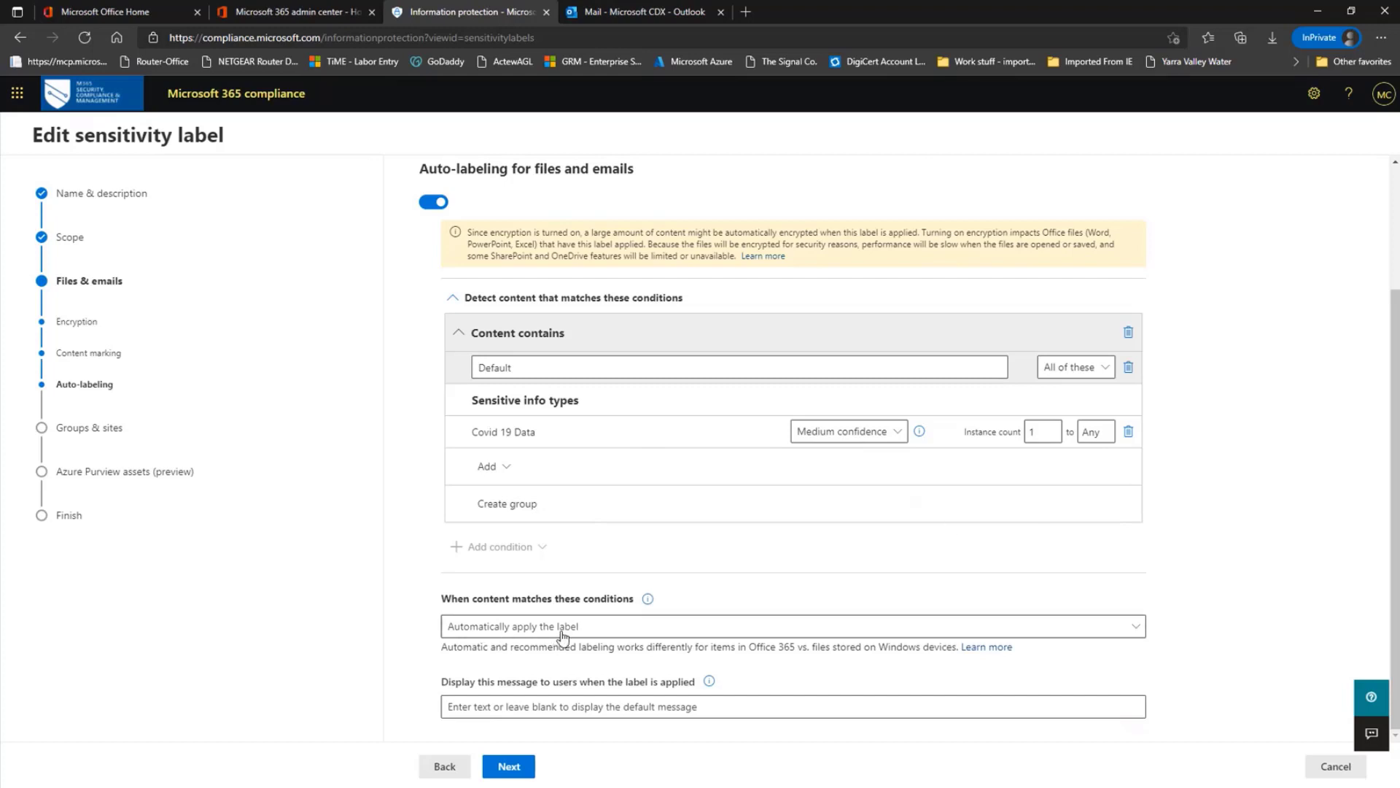
left_click(529, 771)
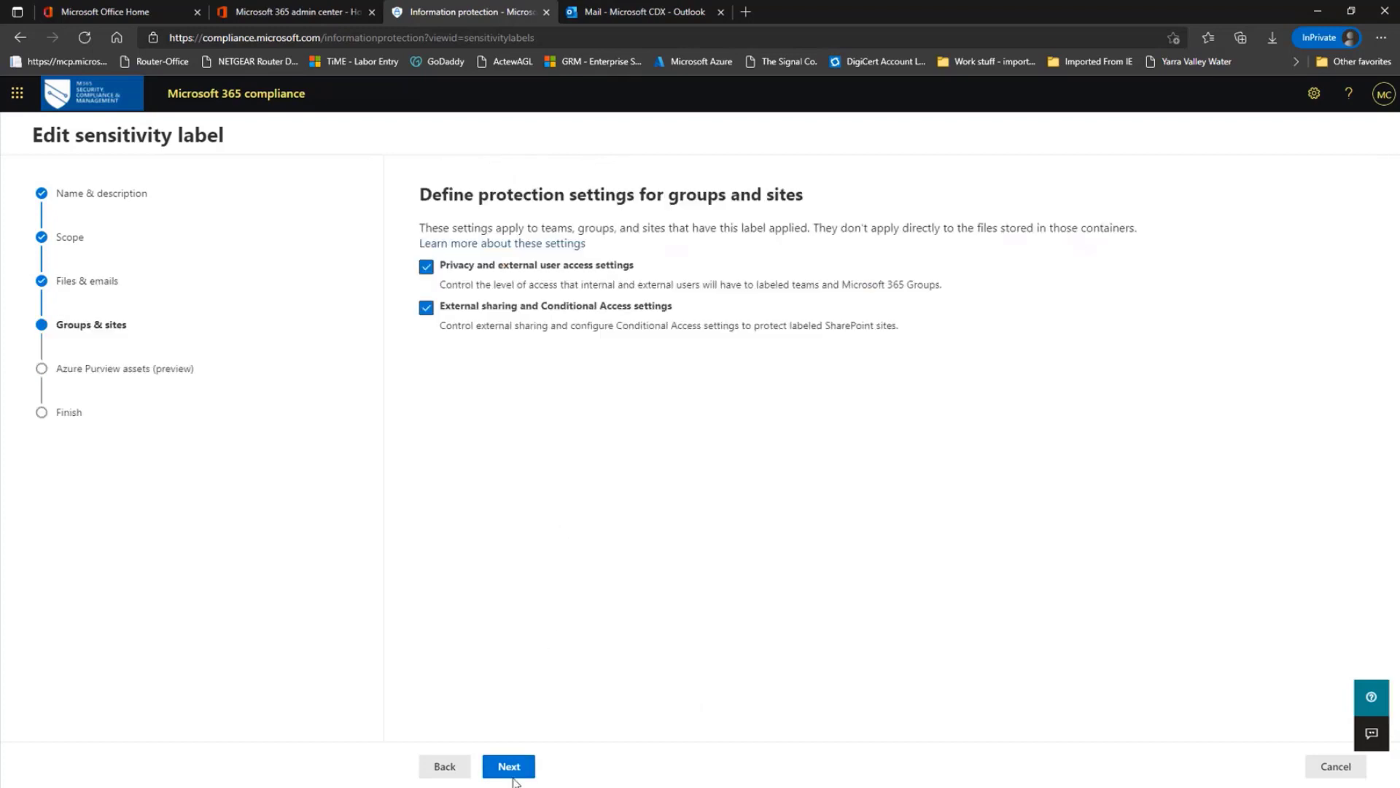
left_click(509, 770)
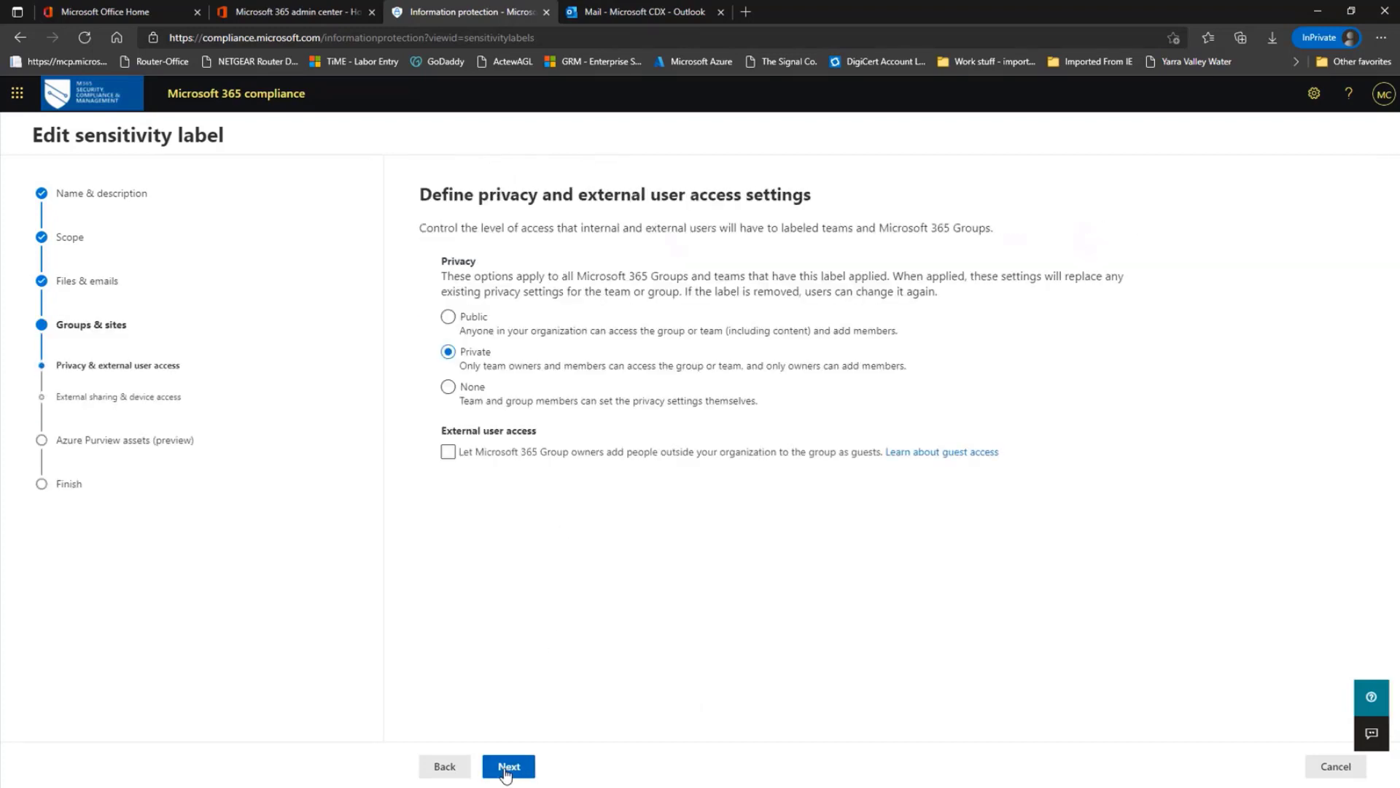
left_click(506, 767)
left_click(506, 768)
left_click(506, 767)
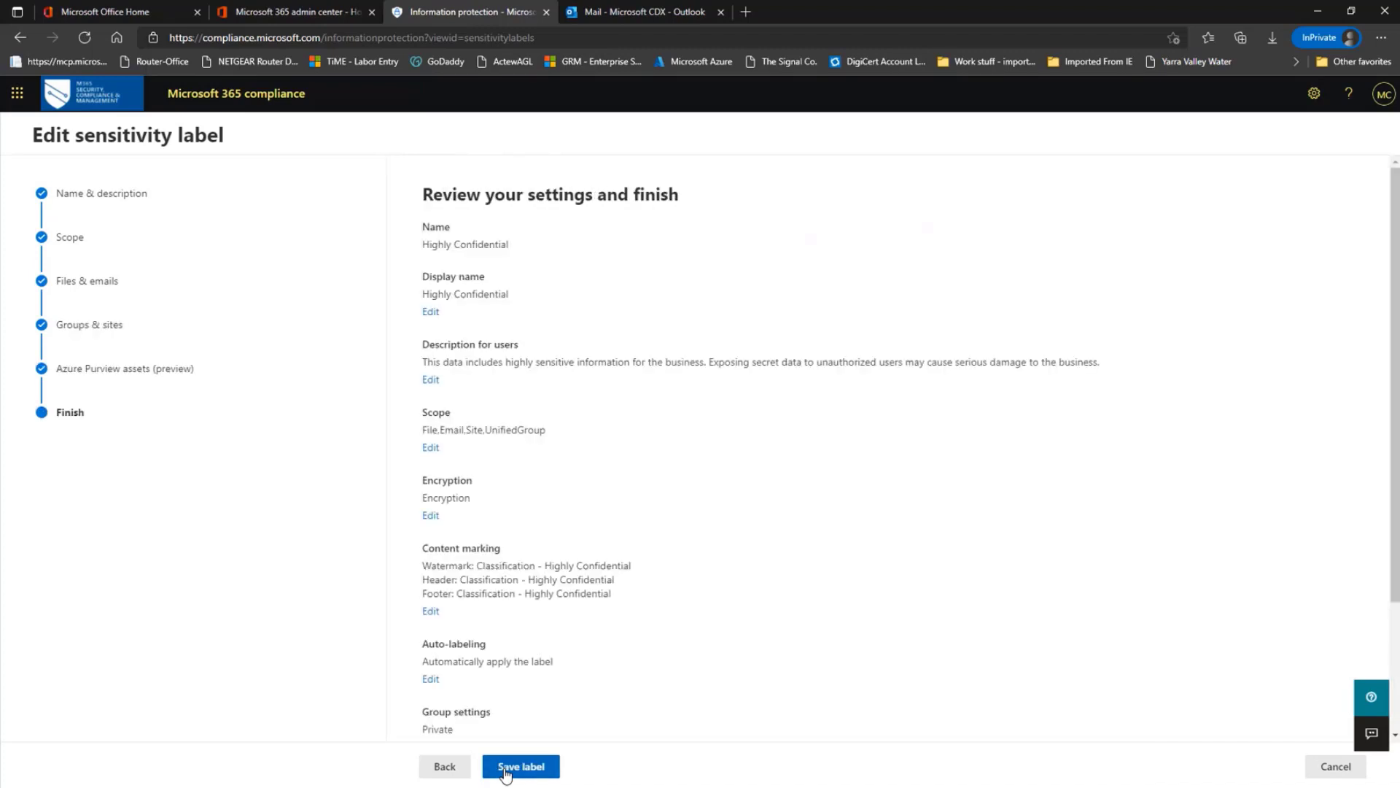
left_click(506, 772)
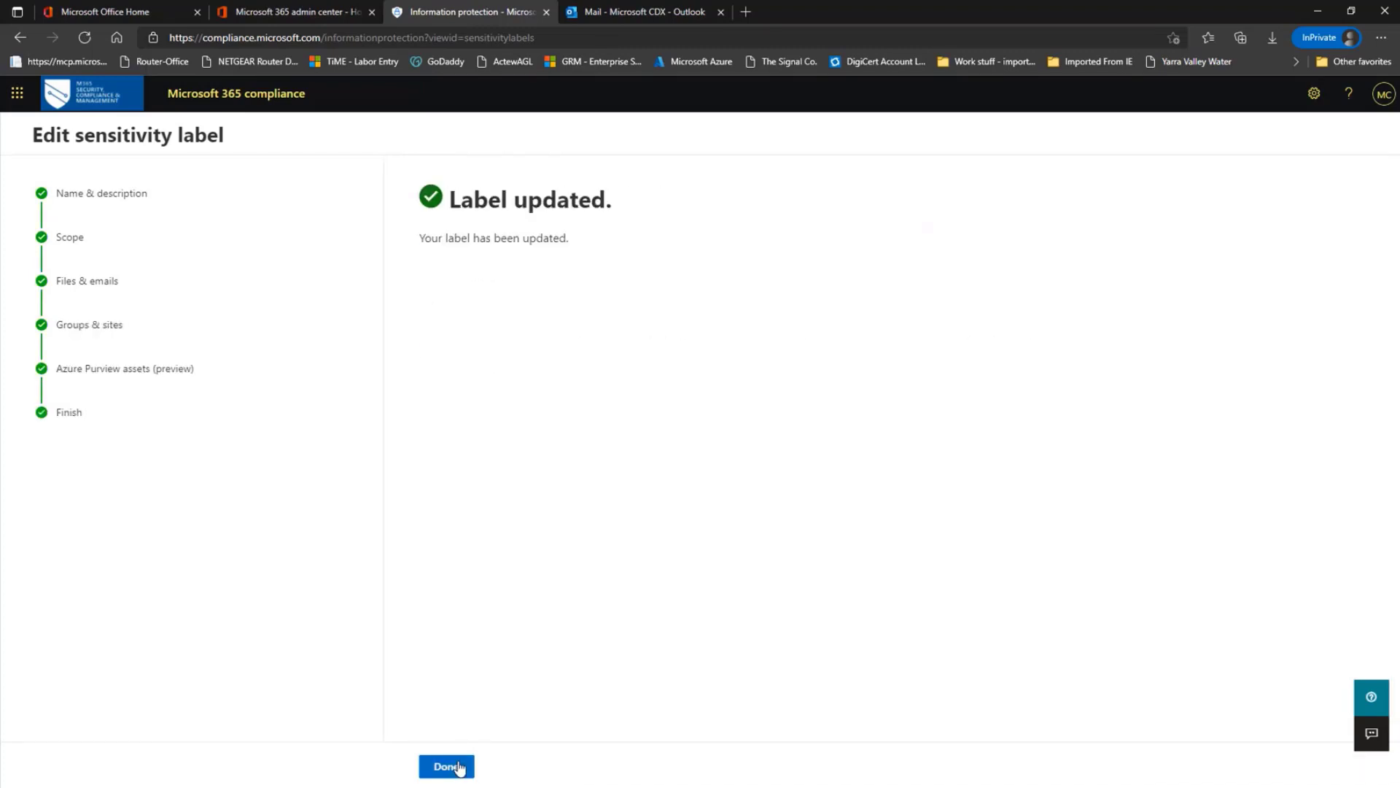
left_click(458, 767)
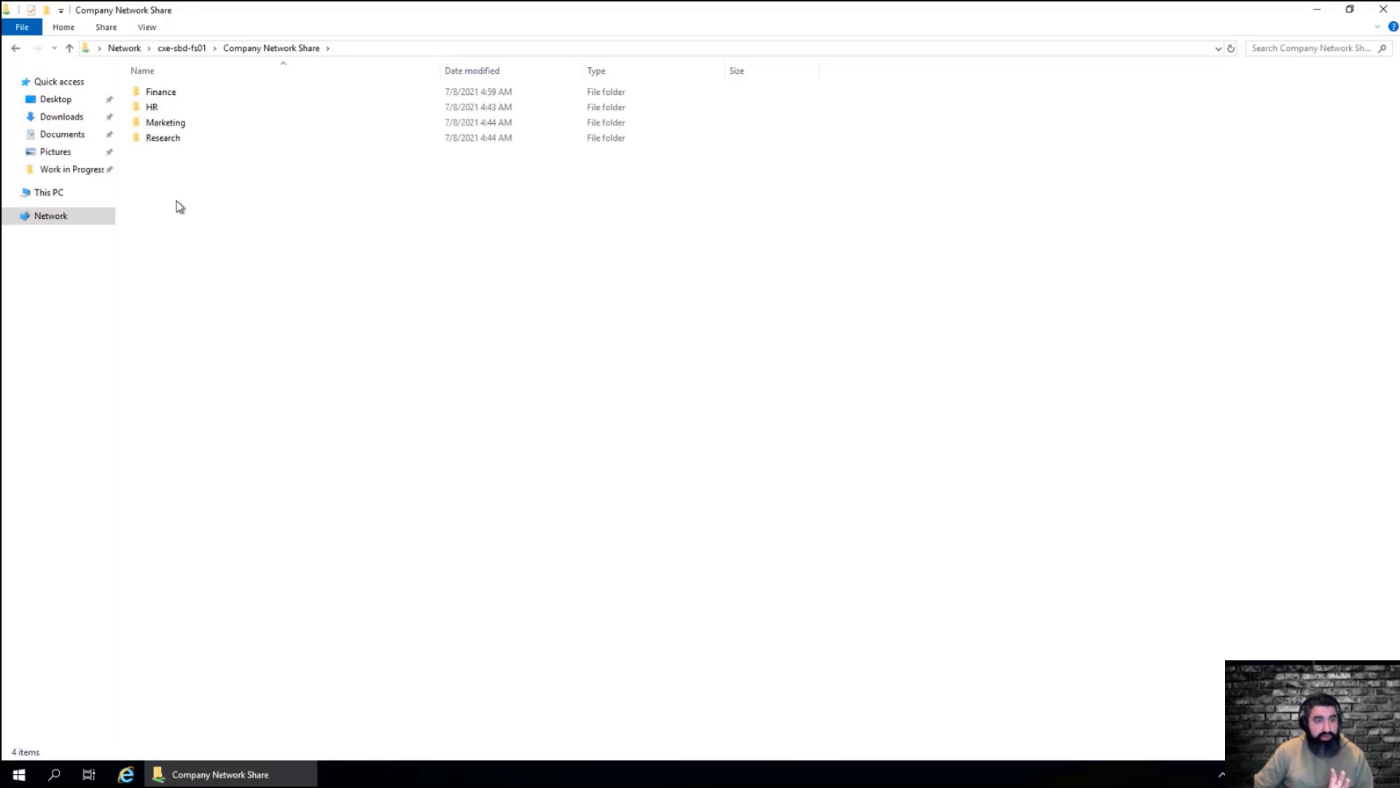
Open the testing for presentation document from the Research > Work in Progress folder on the company network share
mouse_move(170, 142)
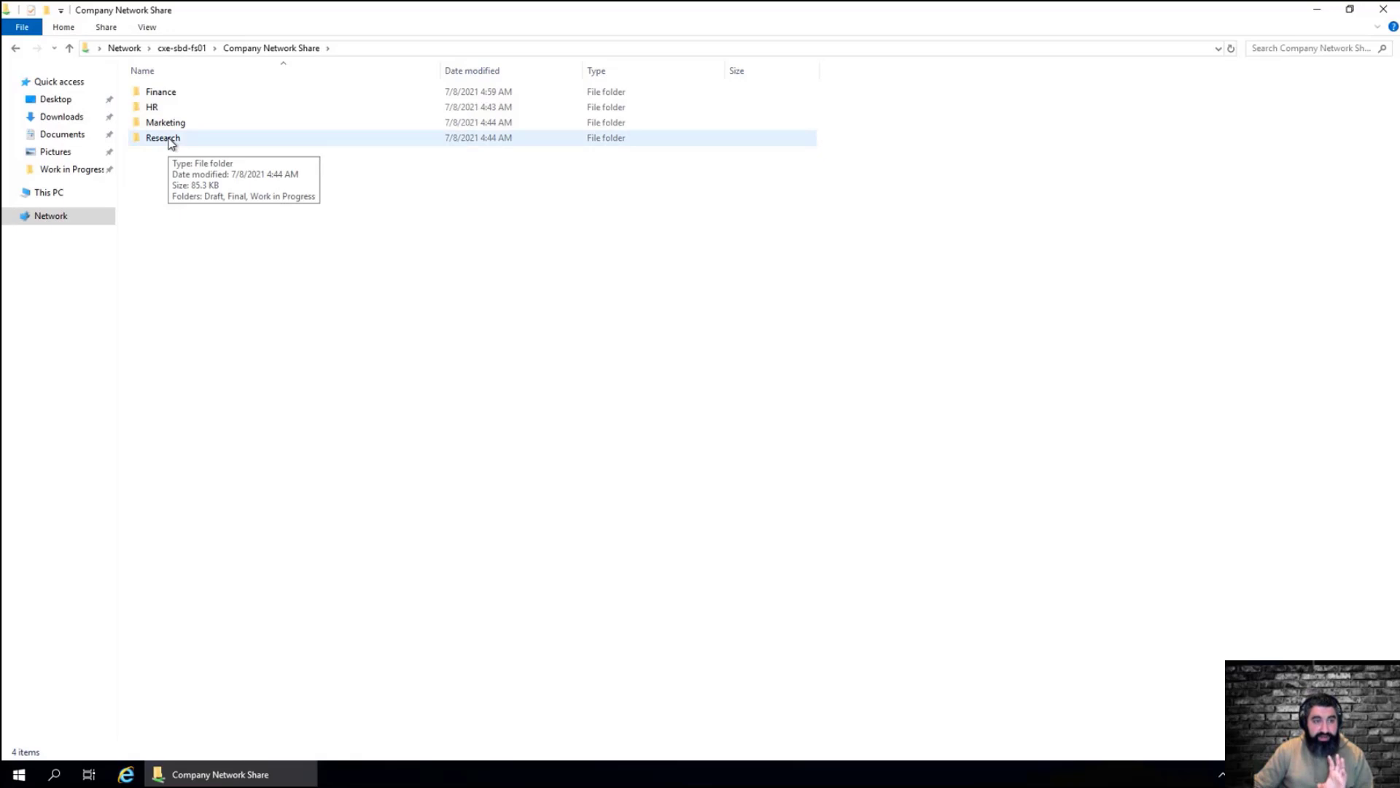
double_click(170, 140)
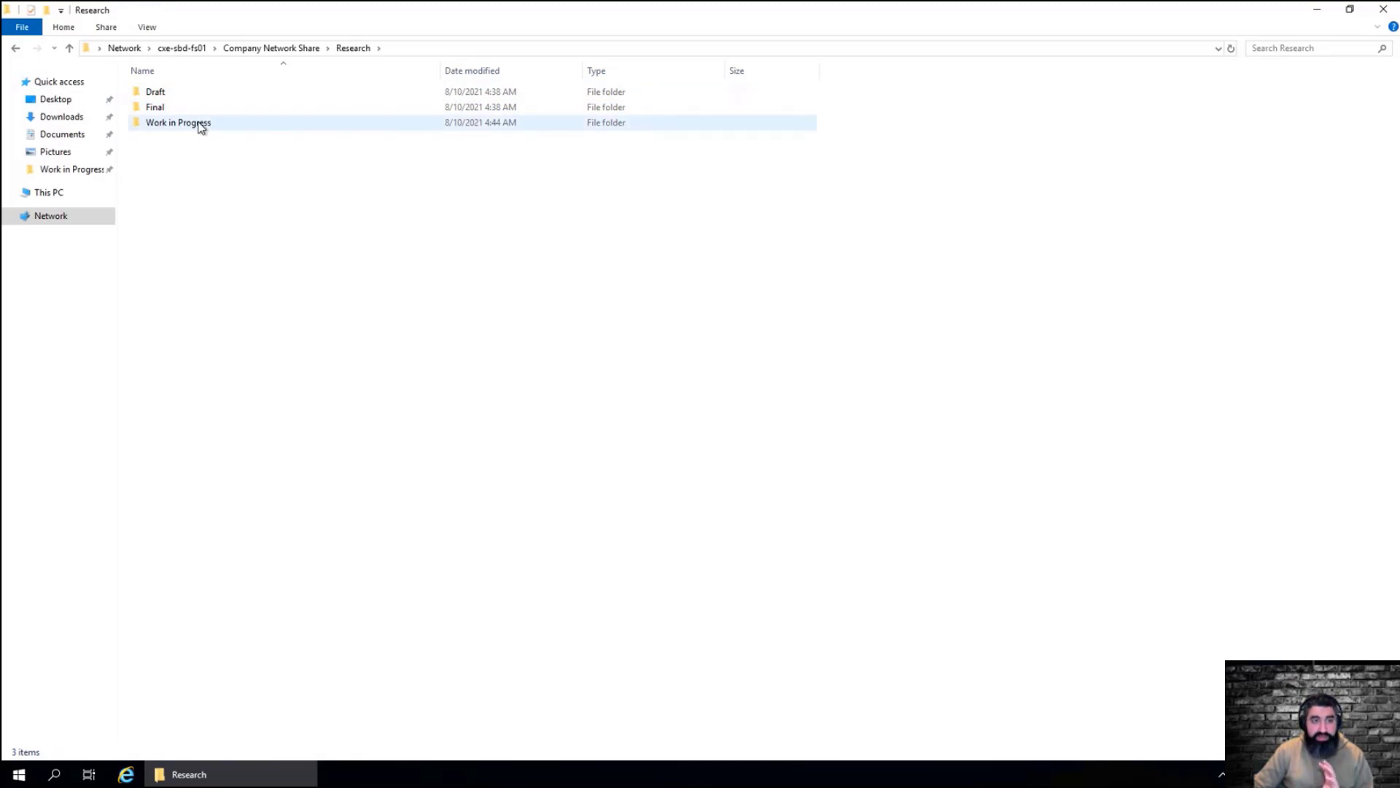
mouse_move(201, 128)
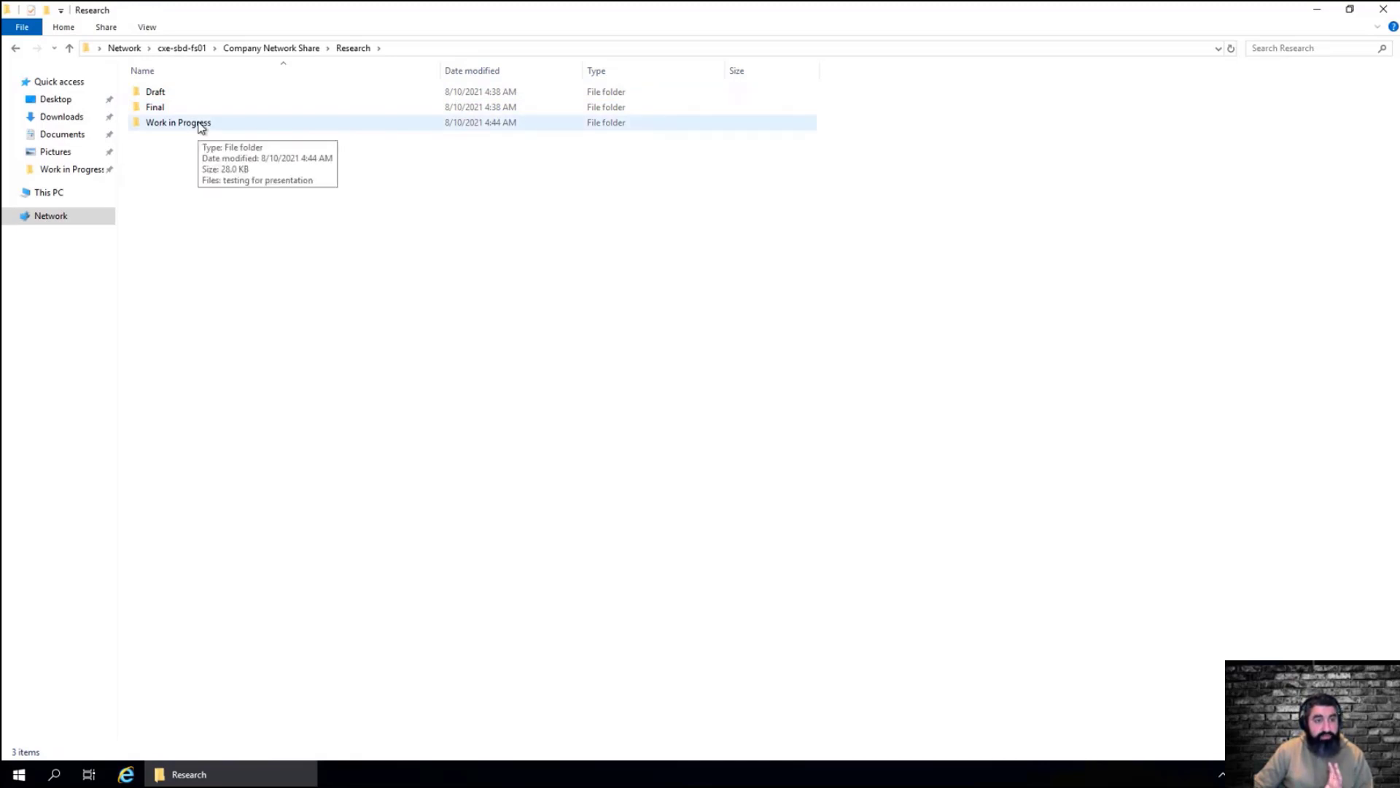
double_click(202, 124)
left_click(184, 97)
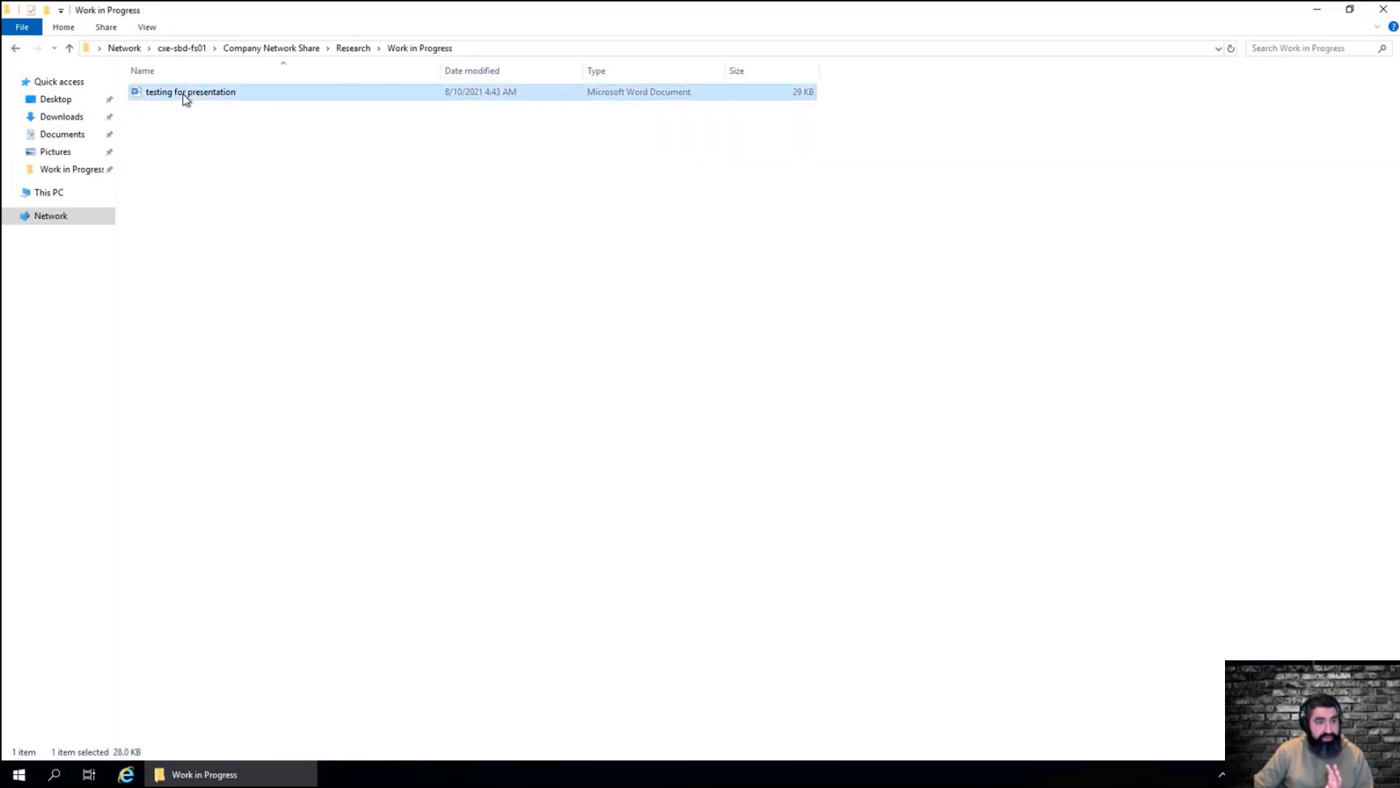
double_click(186, 98)
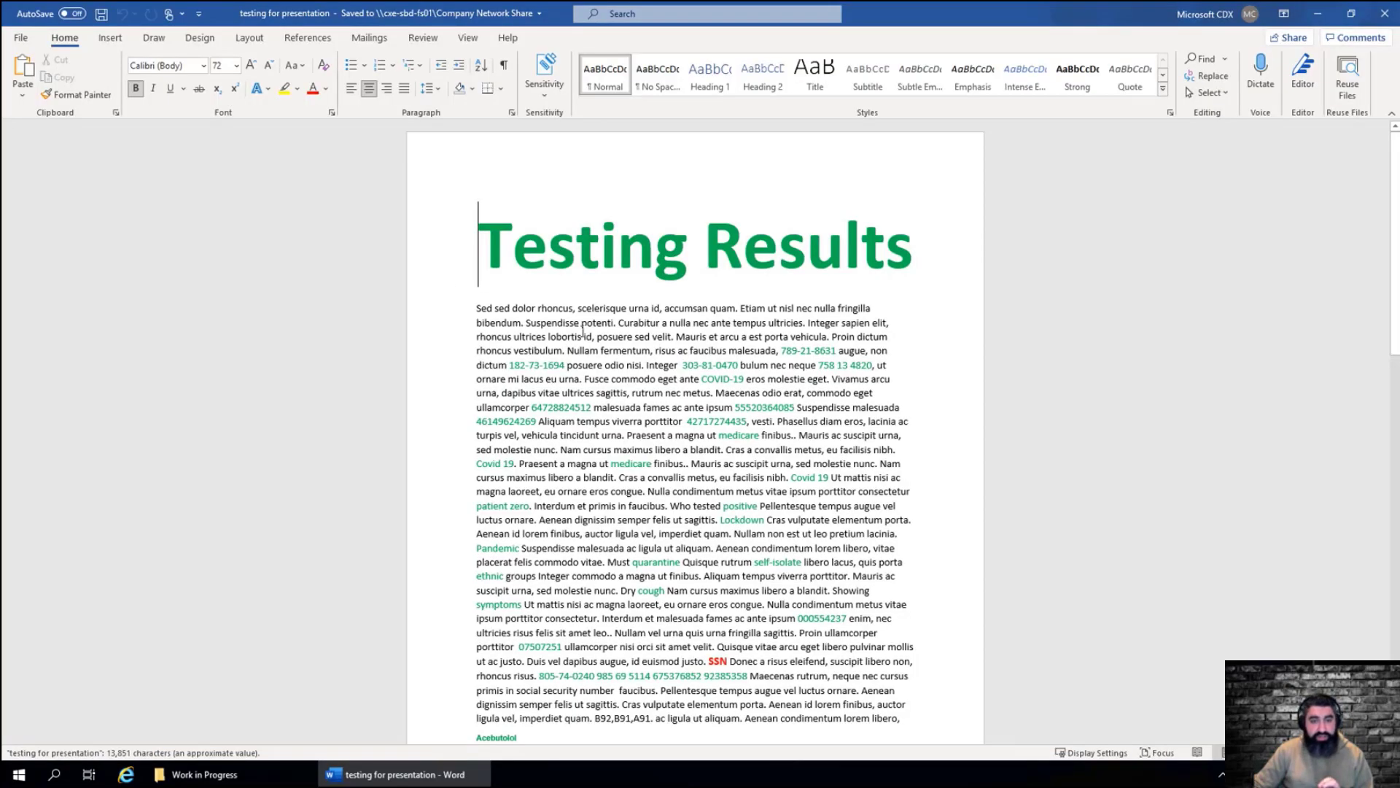
Review the document's contents and the sensitivity labels available for it, then close the label list
scroll(642, 555, "down", 2)
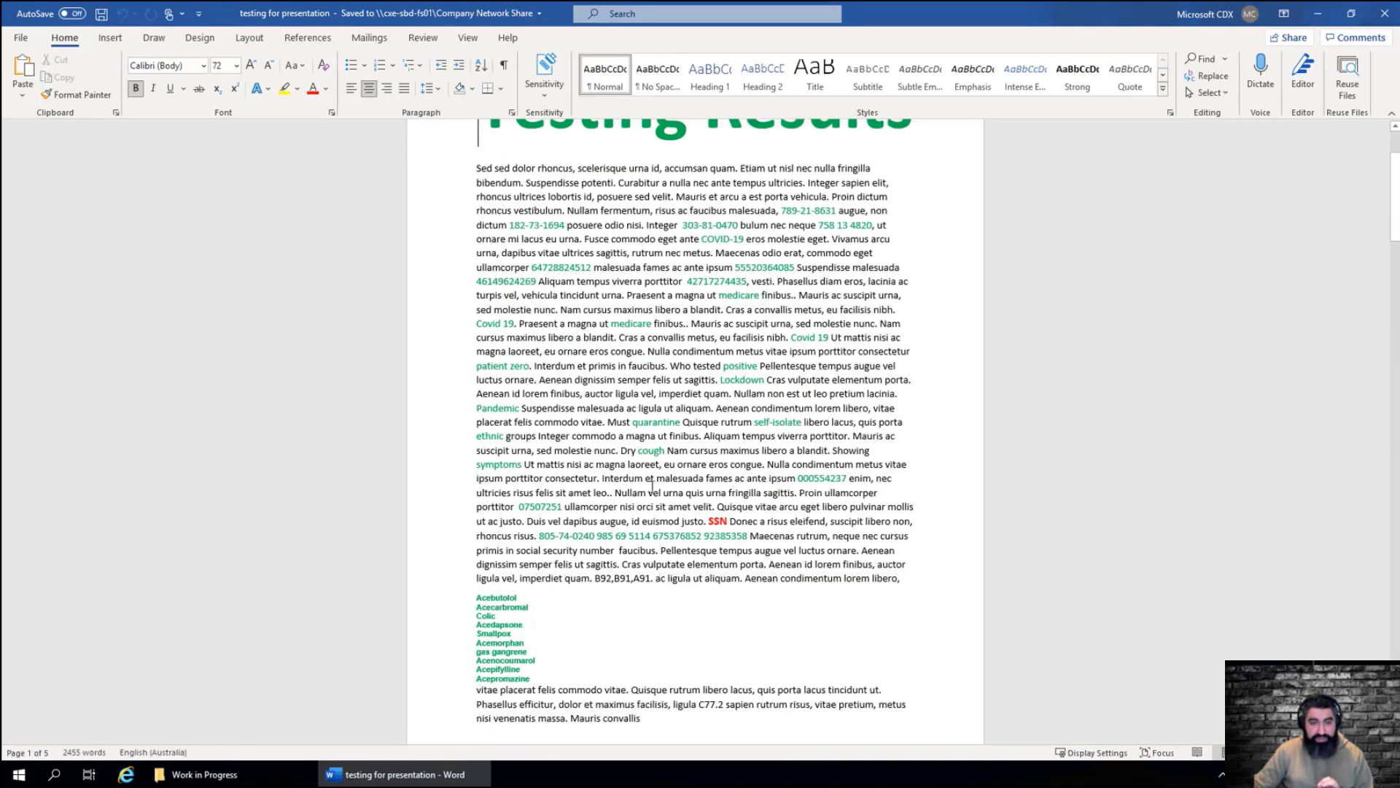
scroll(652, 485, "up", 2)
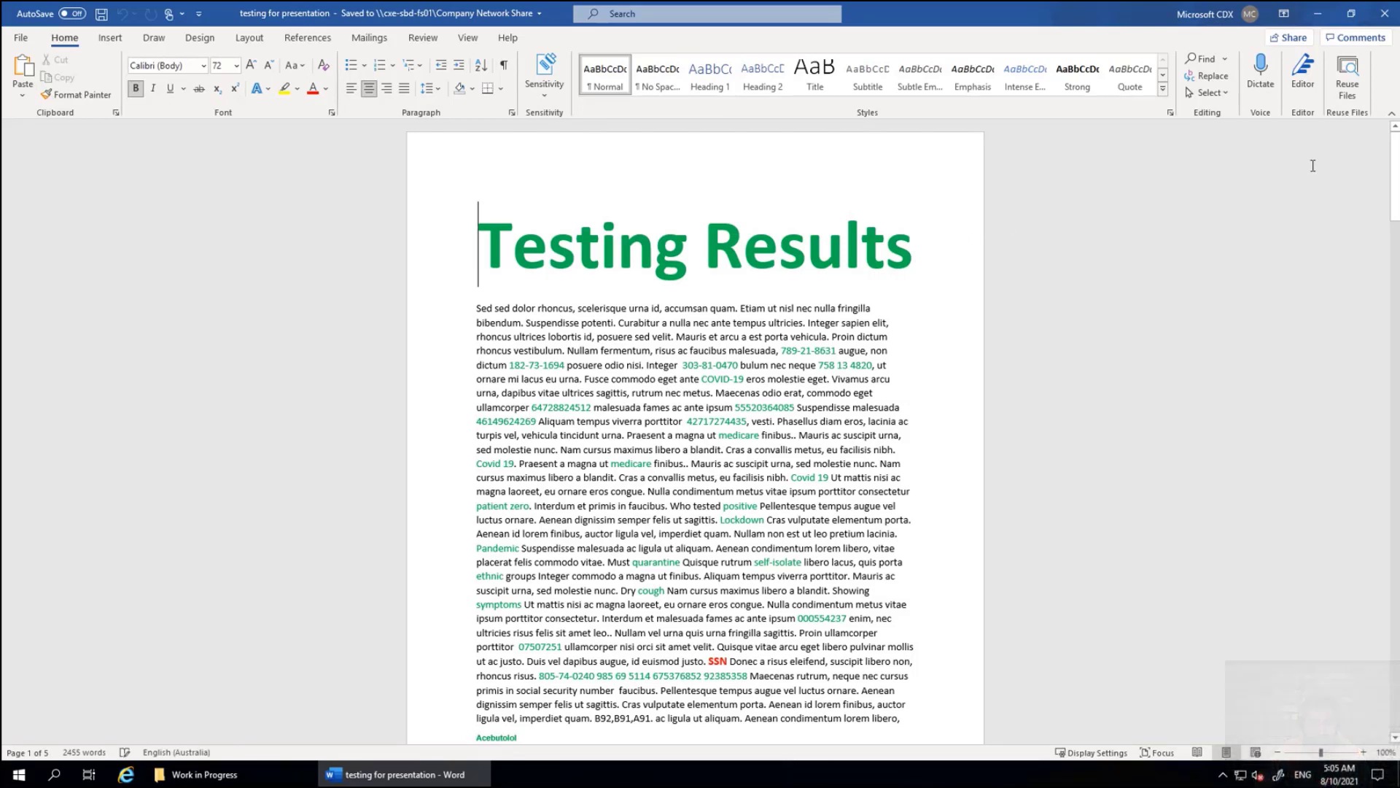
left_click(549, 100)
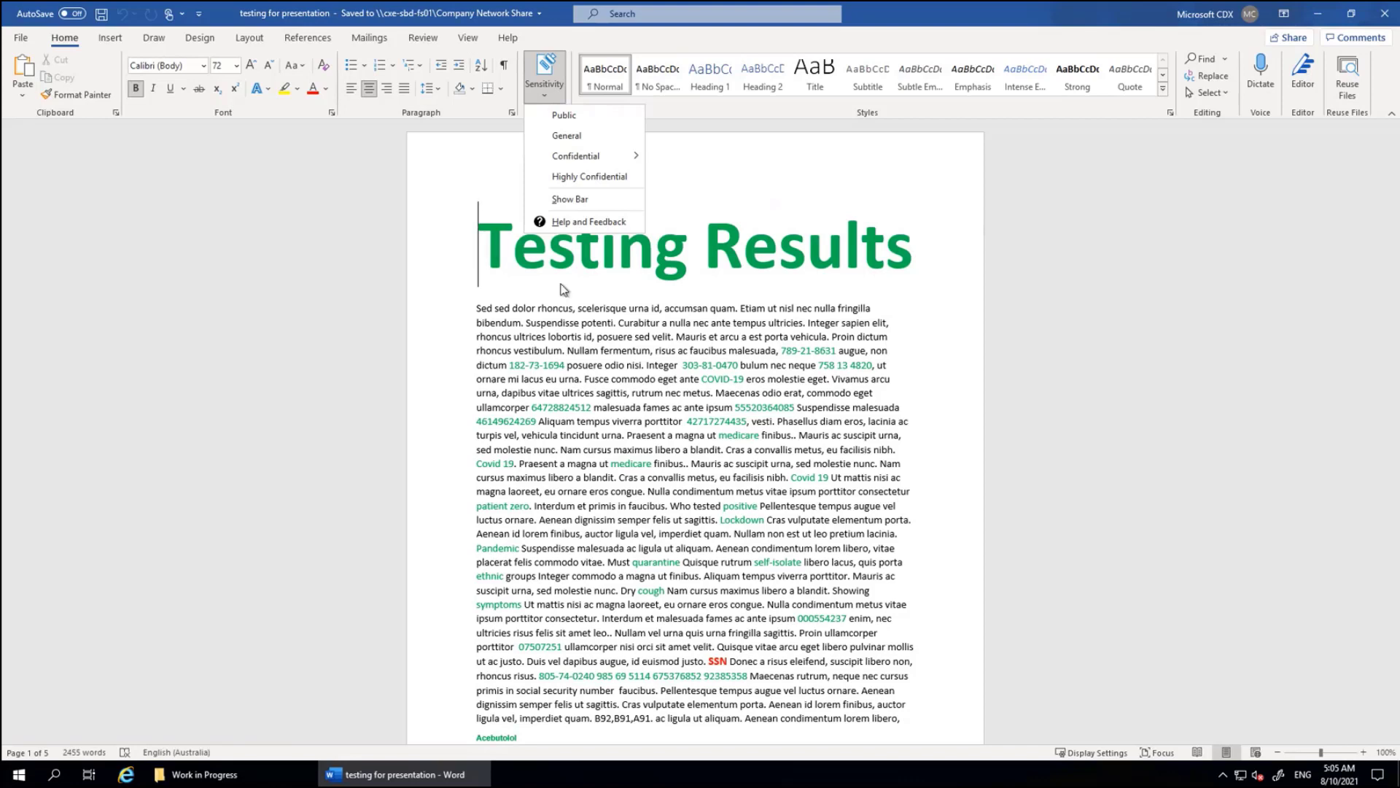
left_click(693, 208)
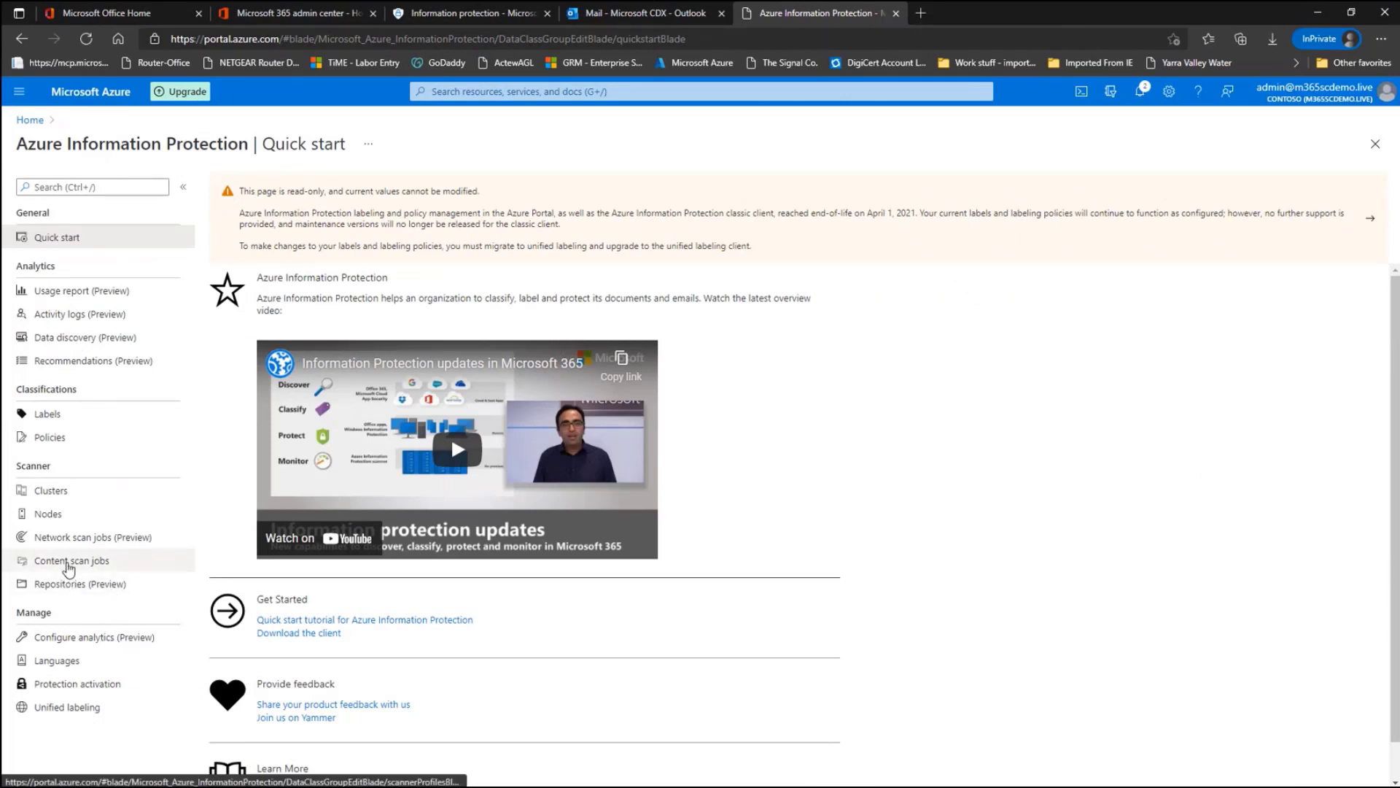
Turn on Enforce in the SBD-FS-Job content scan job and save it, choosing to avoid a full rescan
left_click(69, 565)
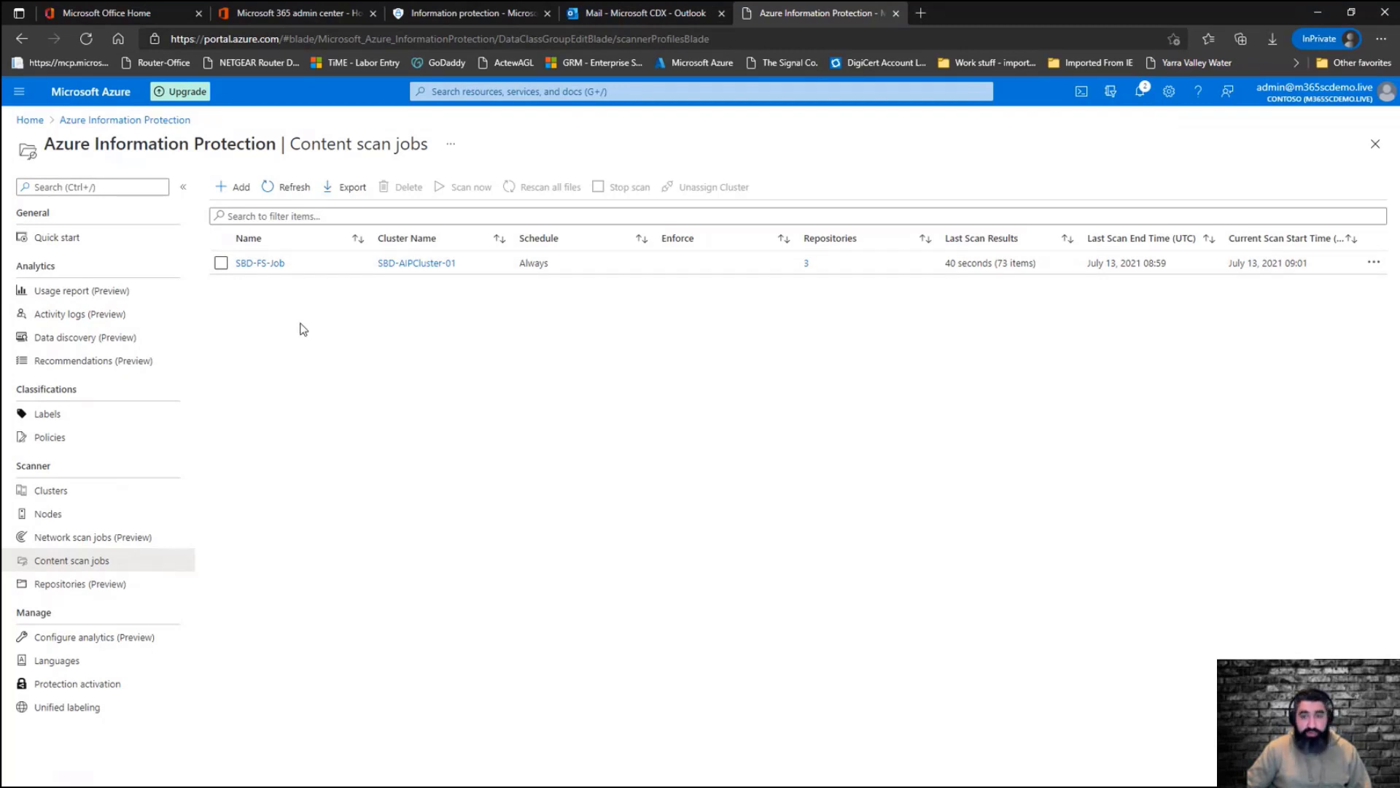
left_click(270, 264)
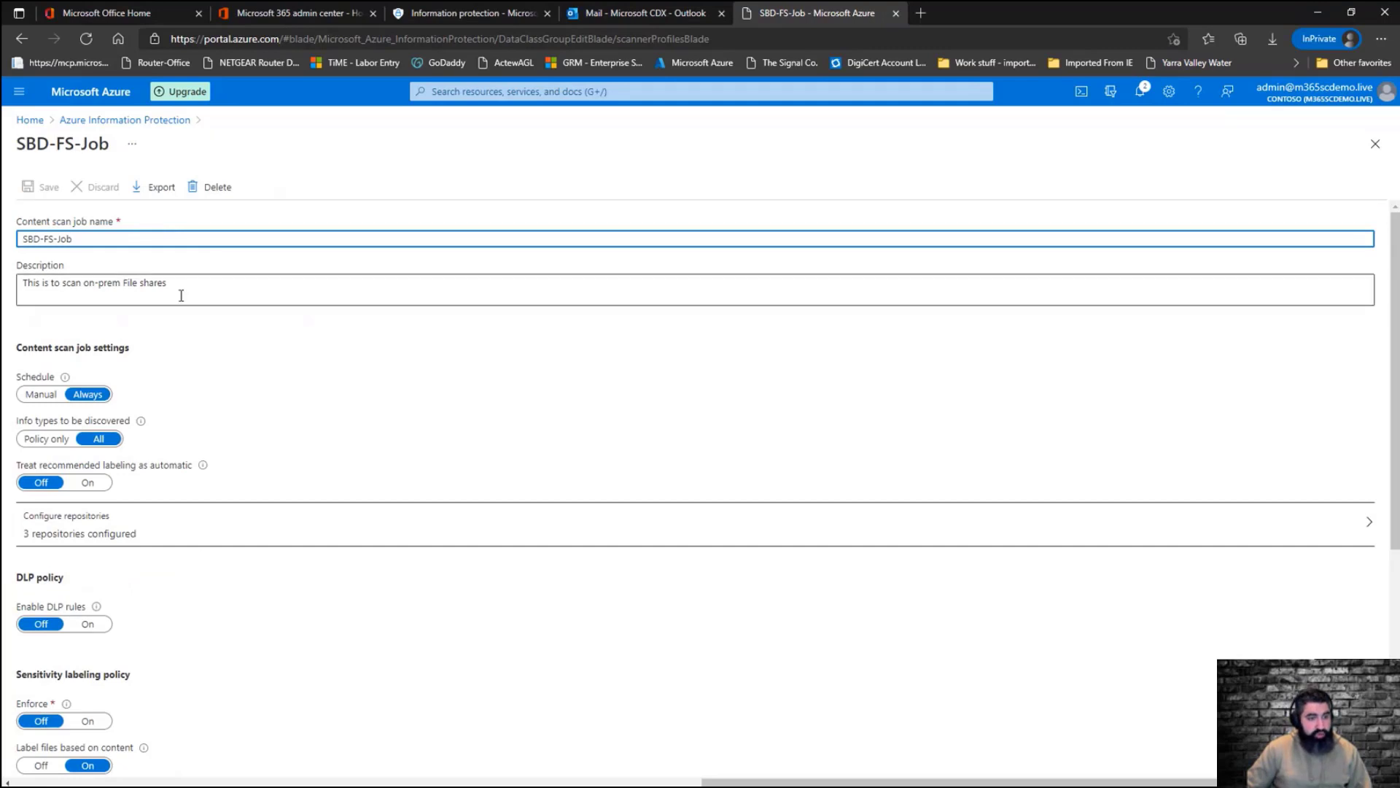
scroll(175, 463, "down", 1)
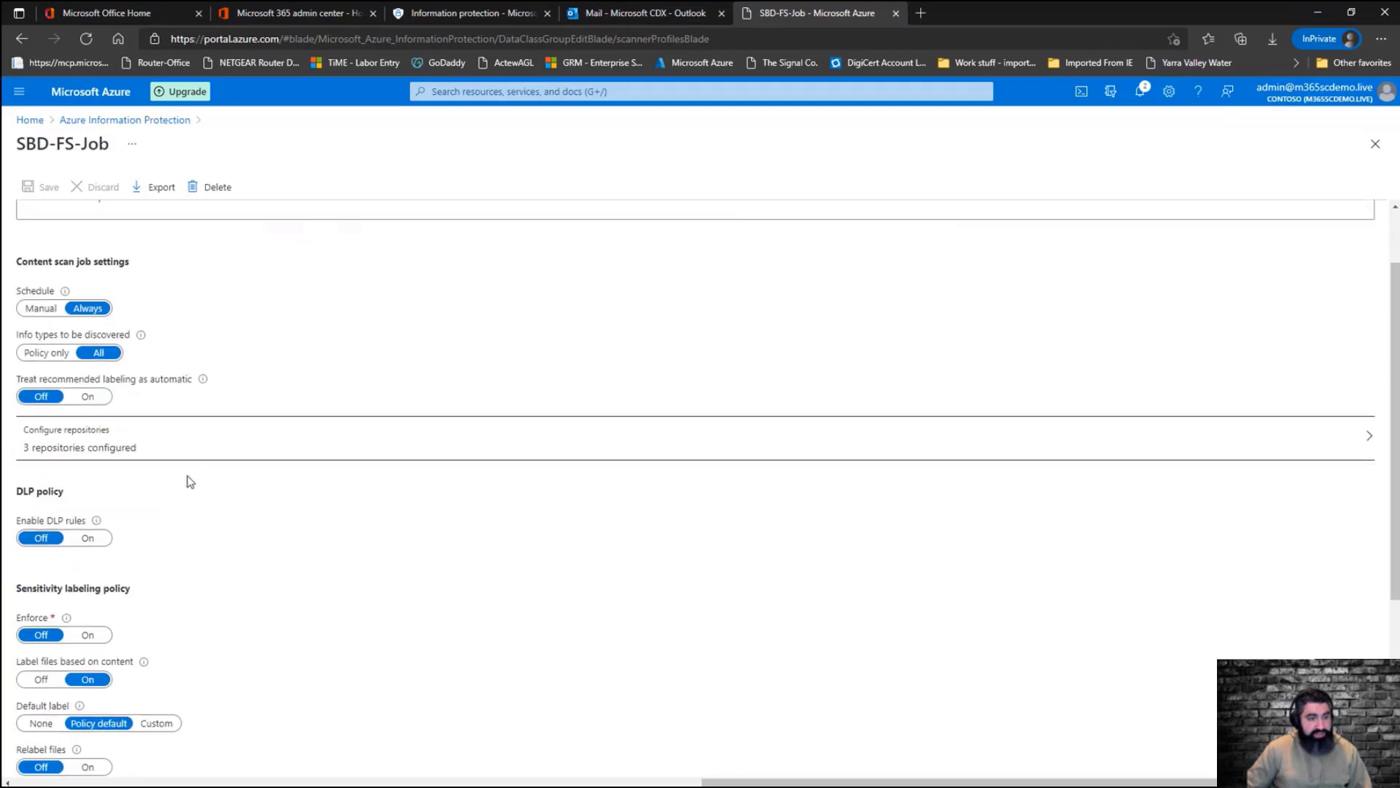
scroll(188, 481, "down", 2)
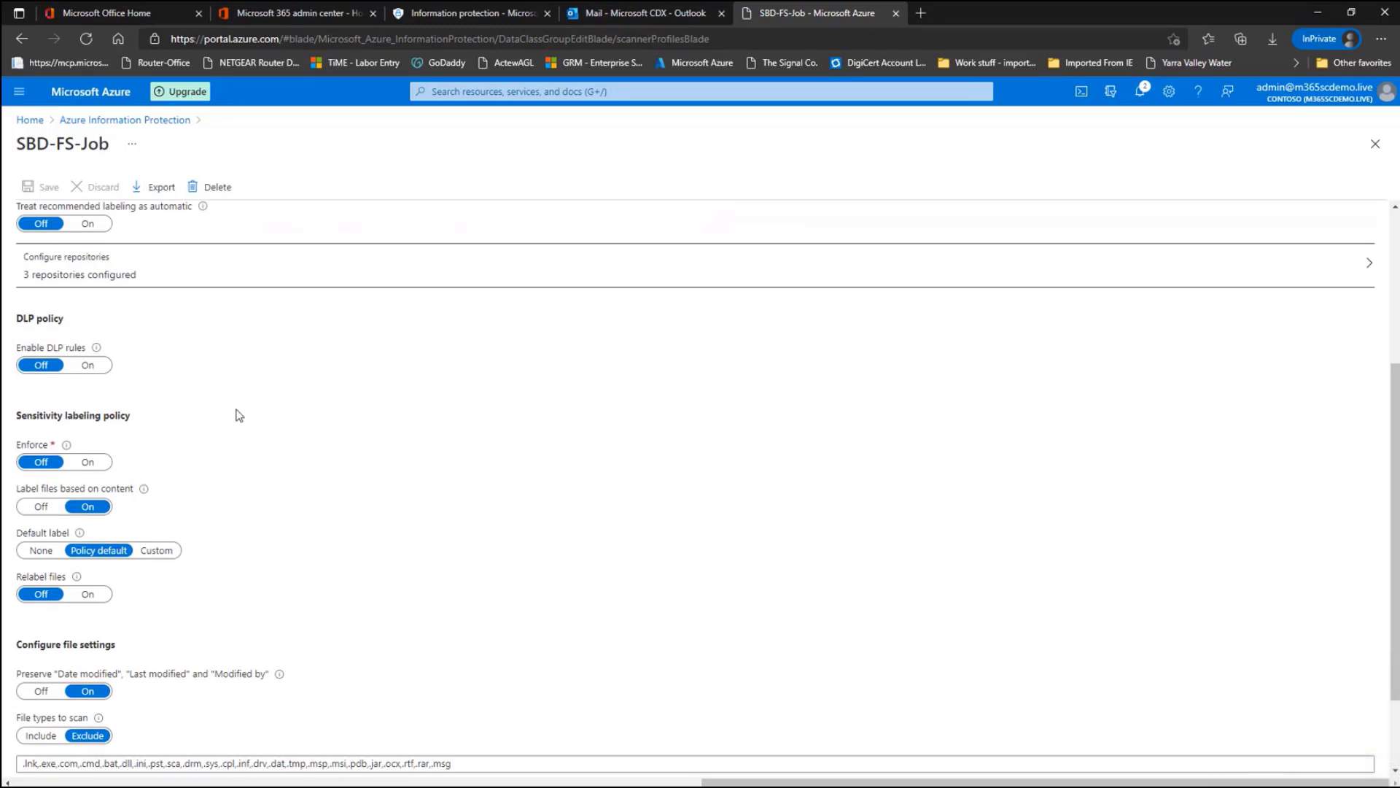
scroll(234, 413, "down", 1)
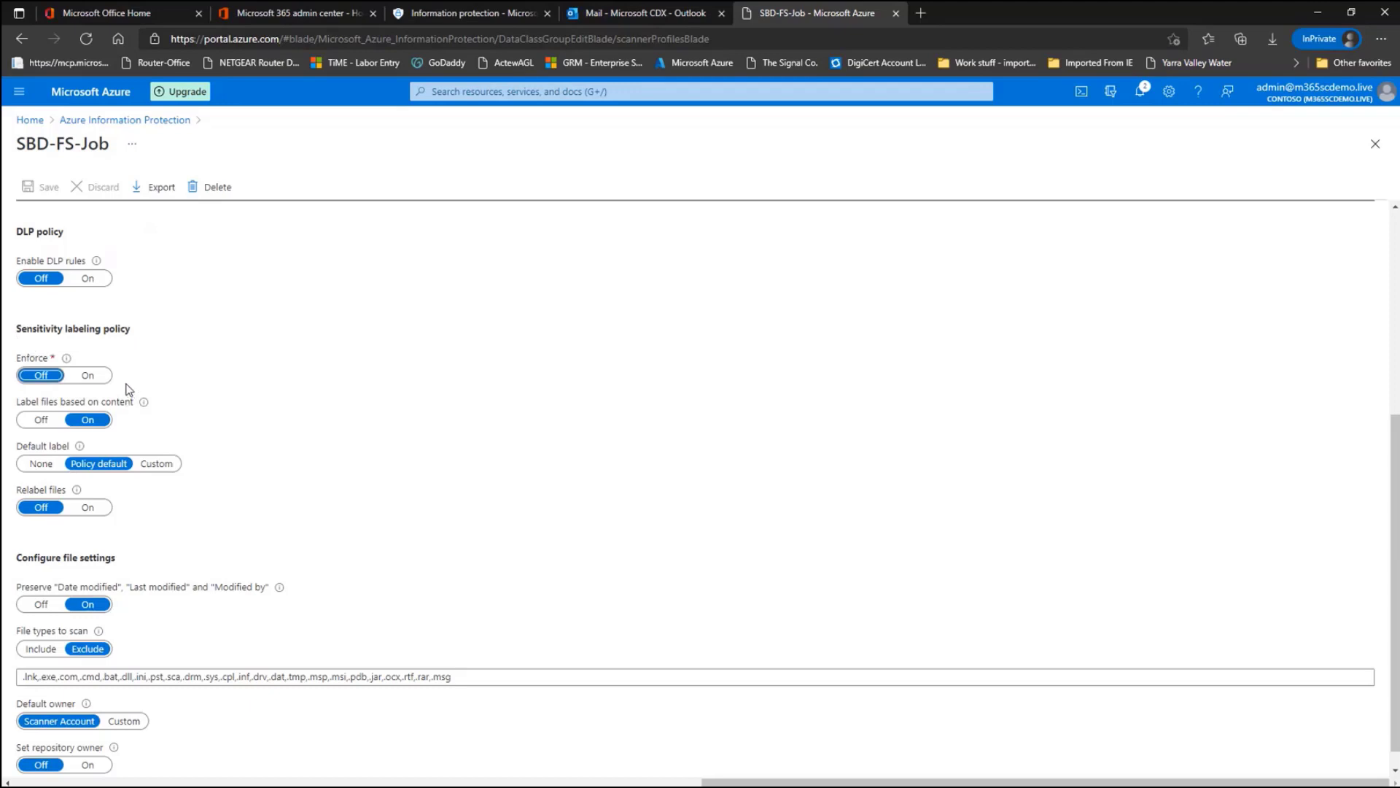
left_click(89, 376)
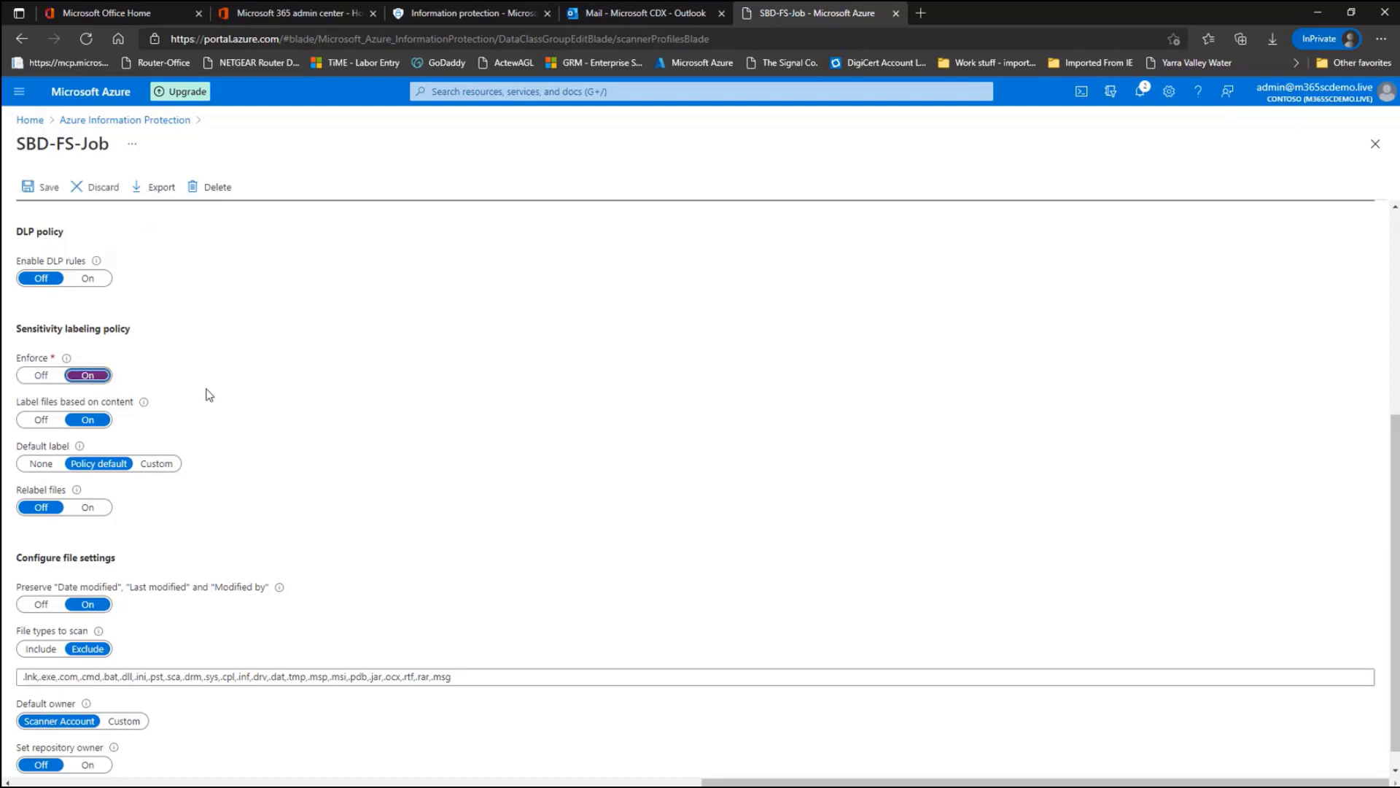
scroll(207, 394, "down", 1)
scroll(205, 393, "up", 4)
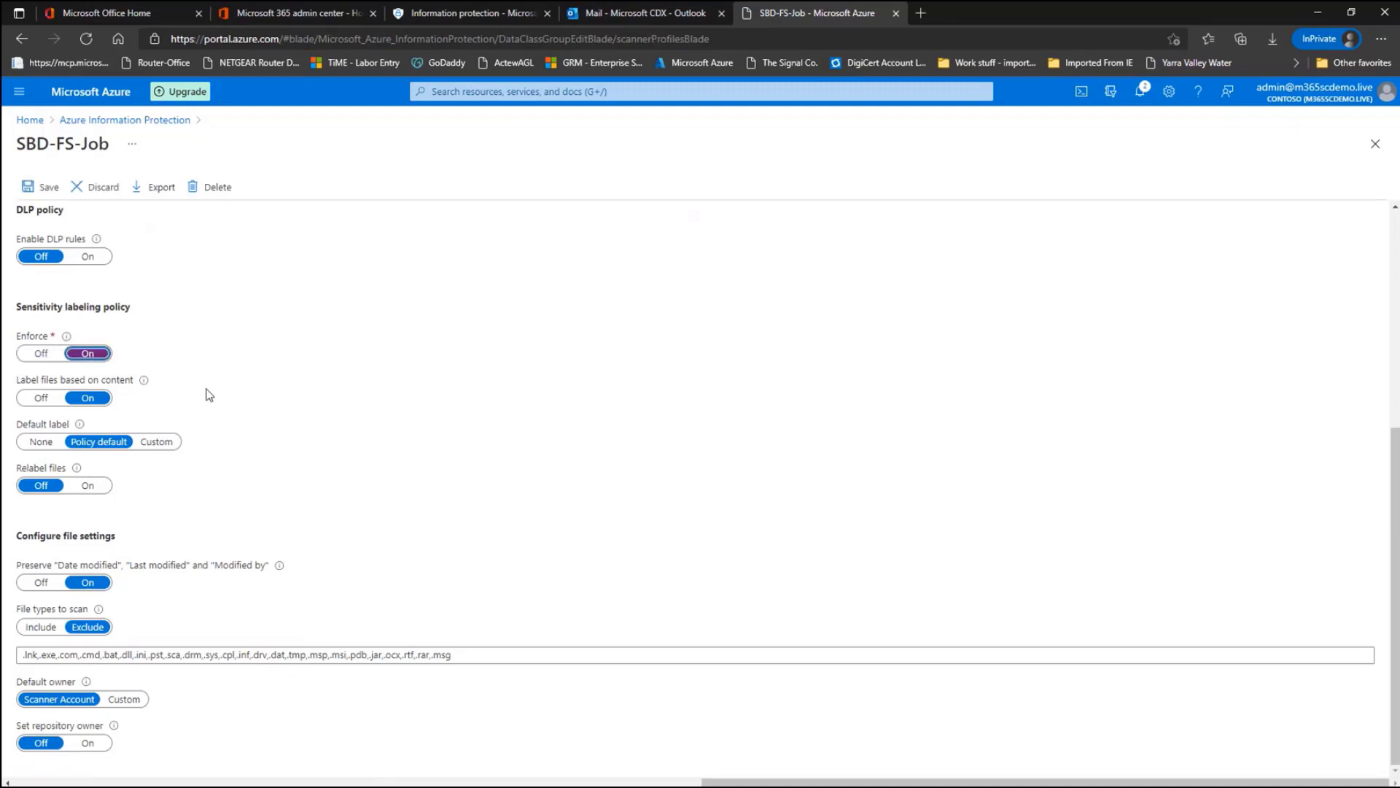
left_click(35, 191)
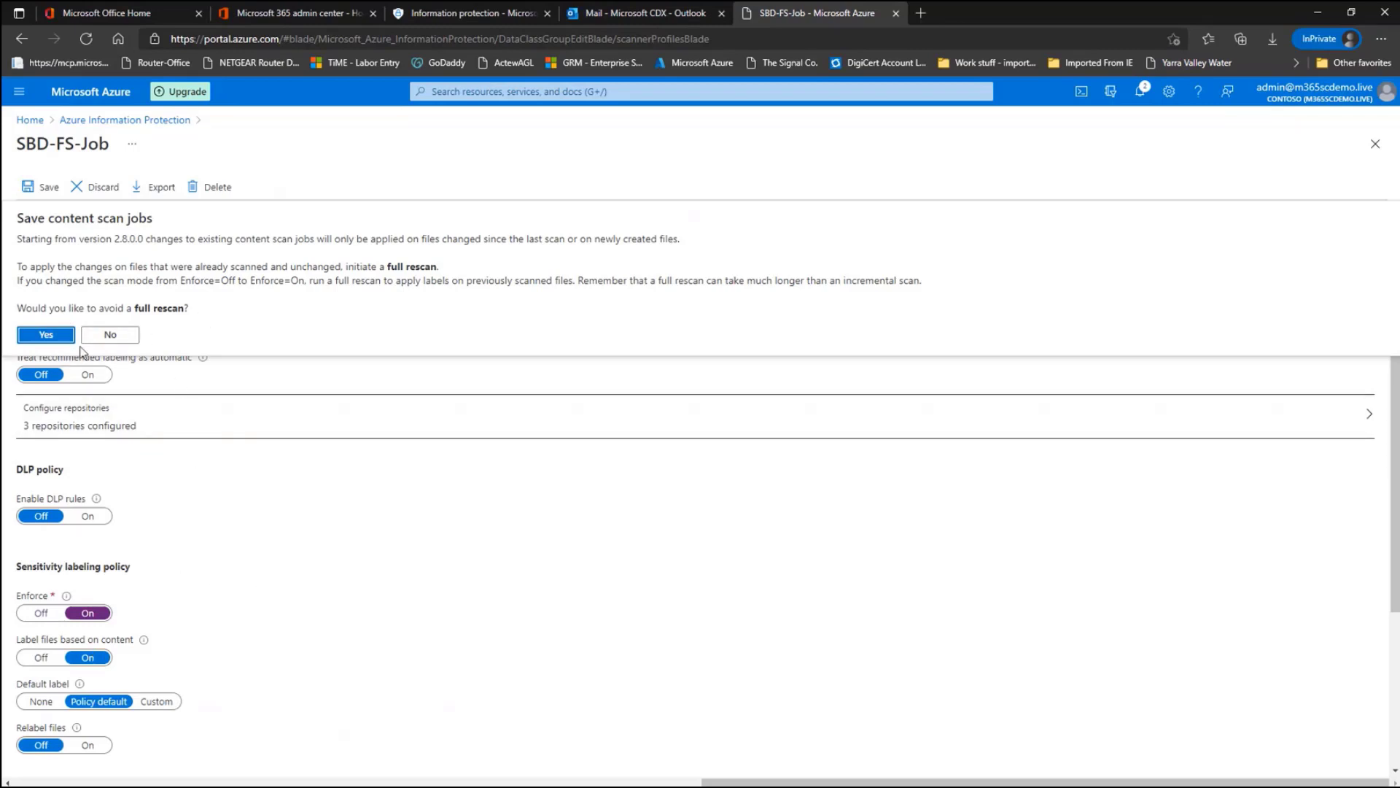
left_click(54, 335)
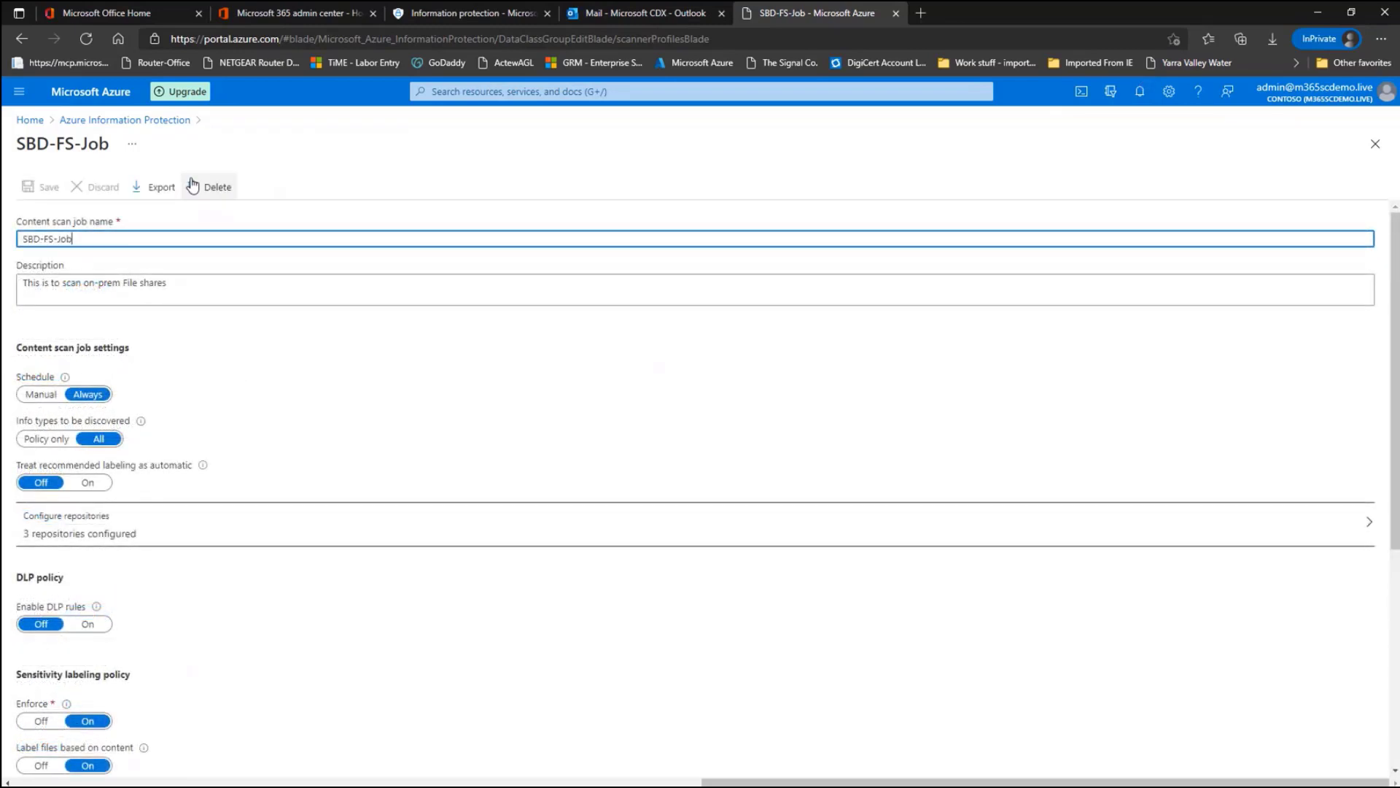
left_click(149, 121)
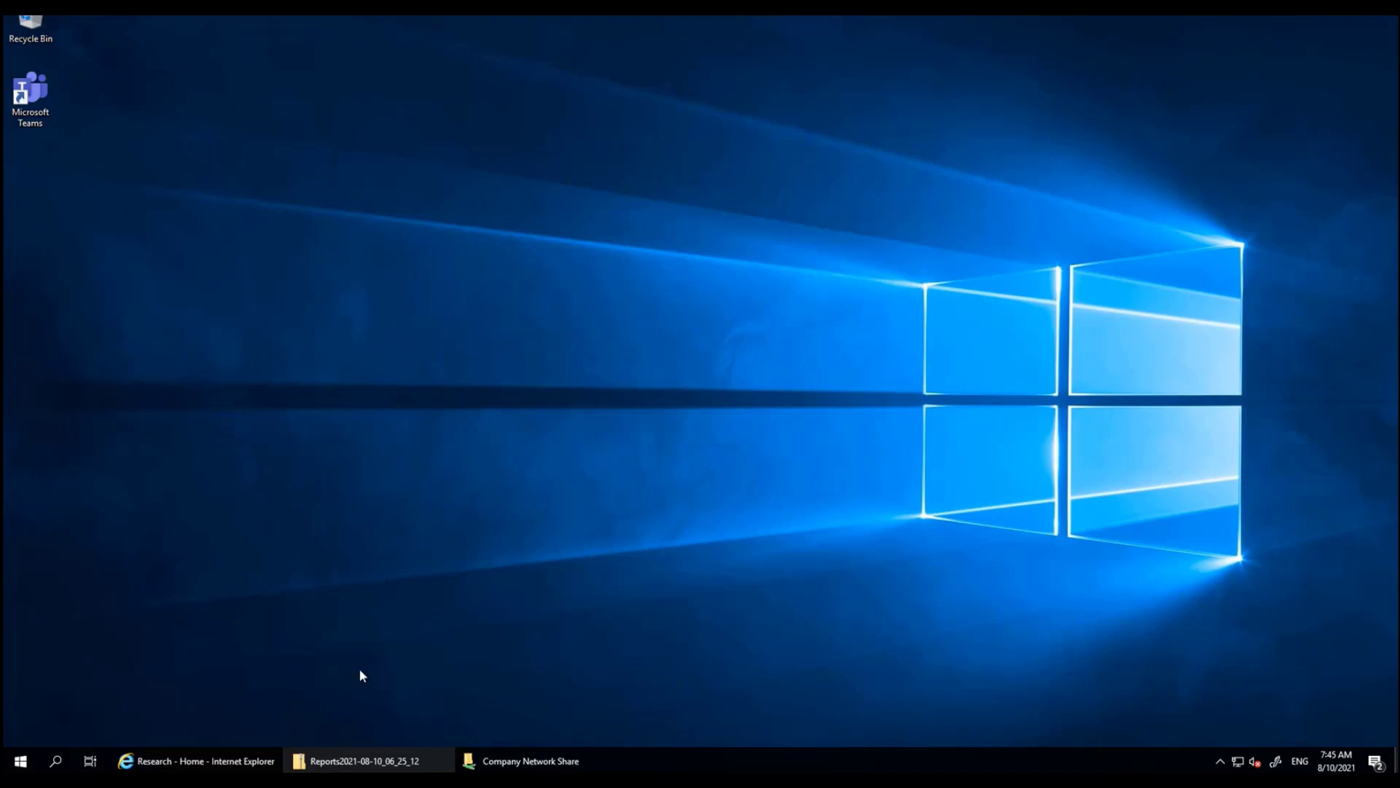
Open the scanner's DetailedReport file and widen the Applied Label and Information Type Name columns to review them
left_click(372, 763)
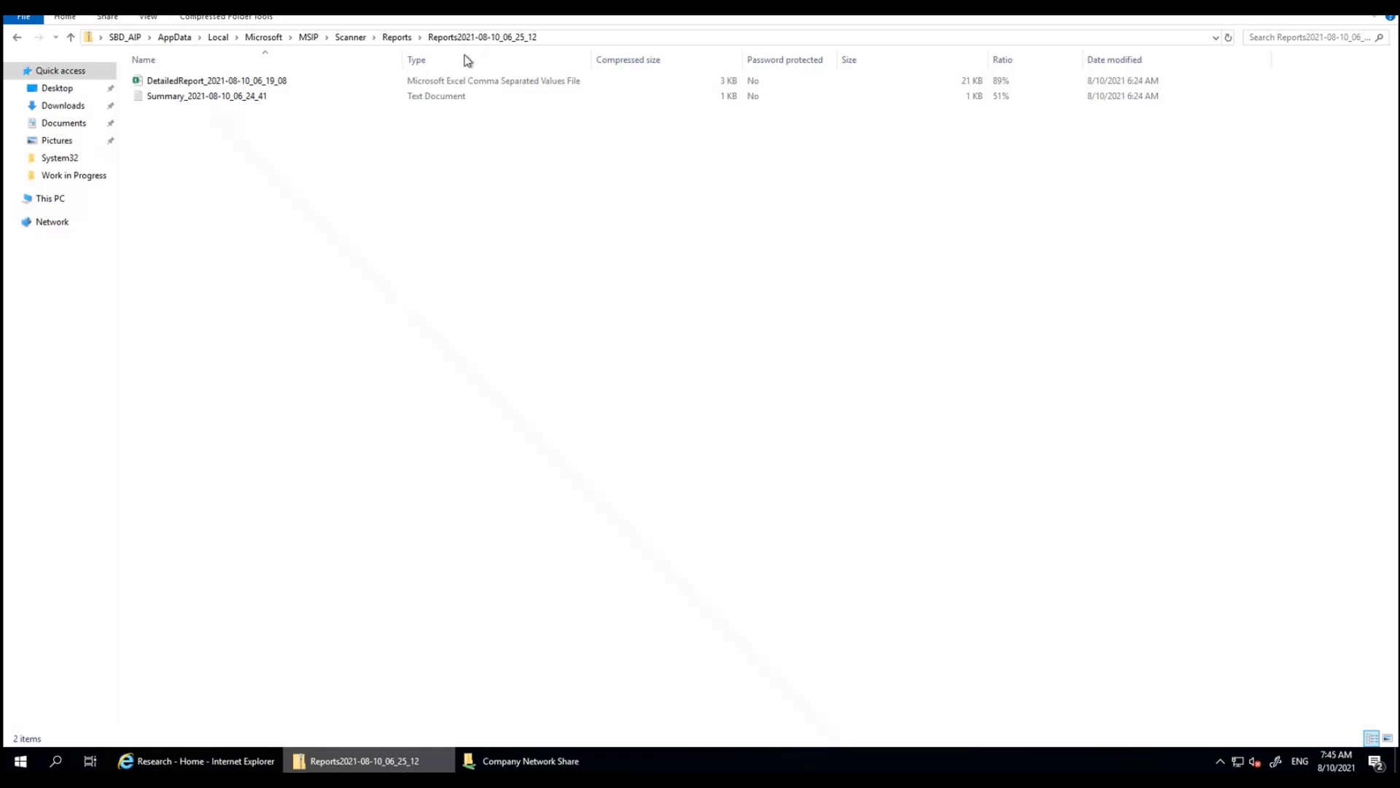
double_click(271, 82)
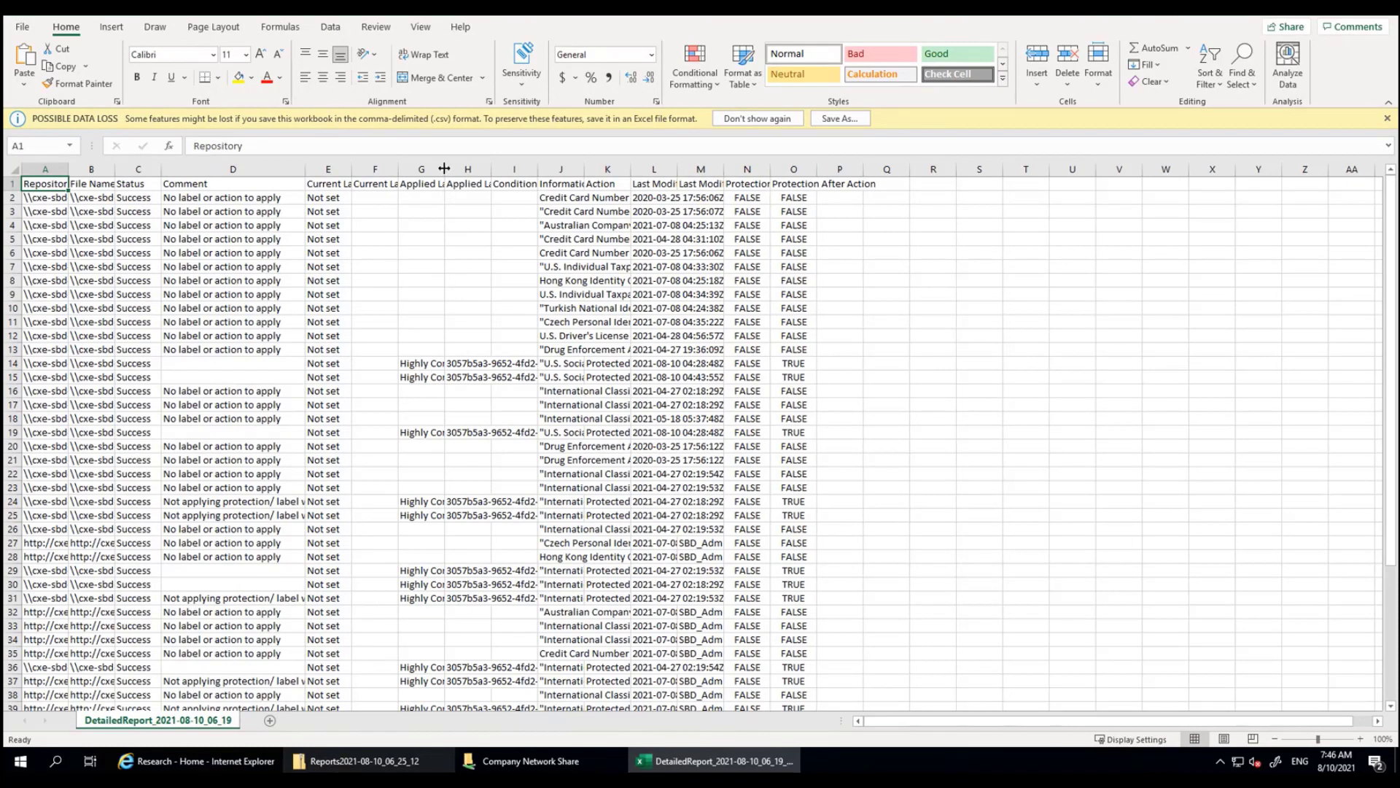
left_click_drag(446, 168, 515, 174)
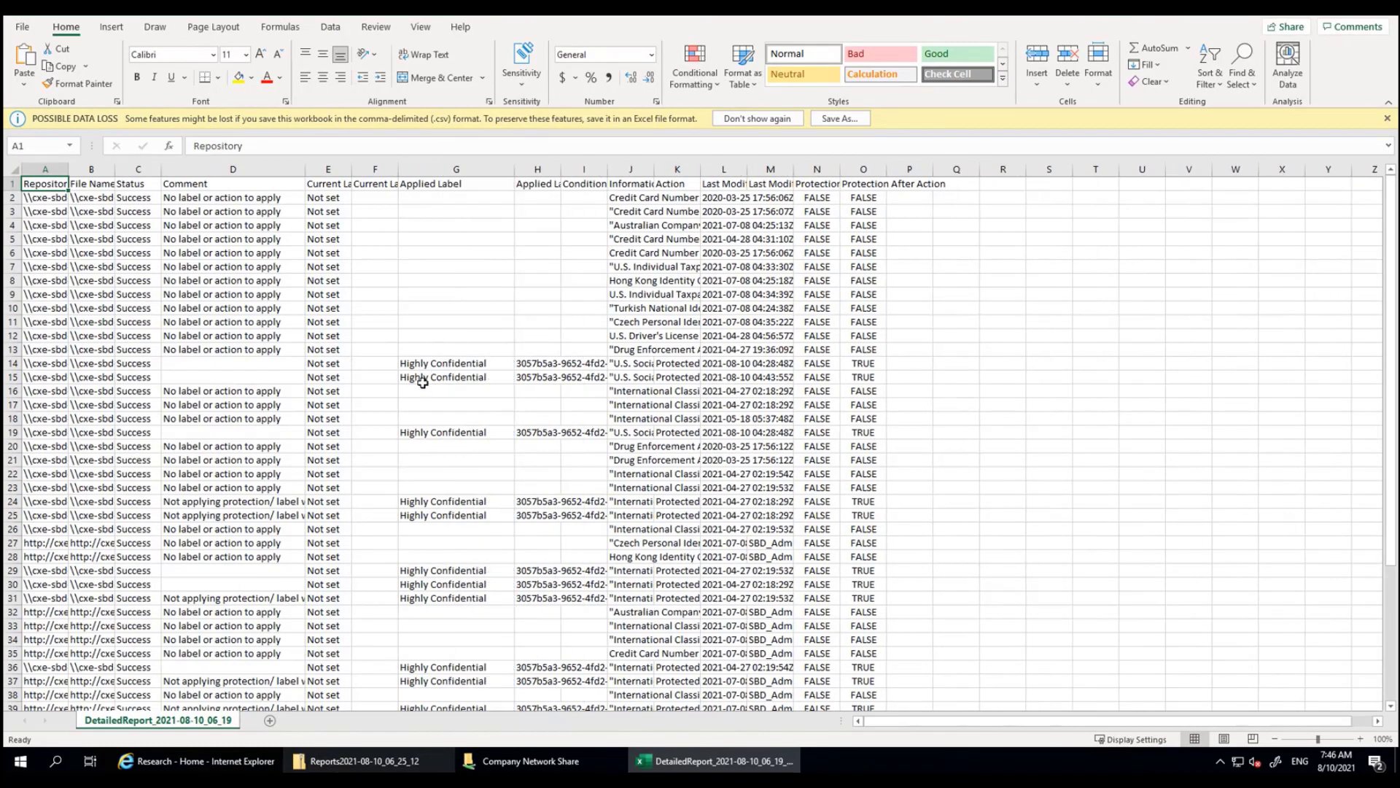
left_click(440, 169)
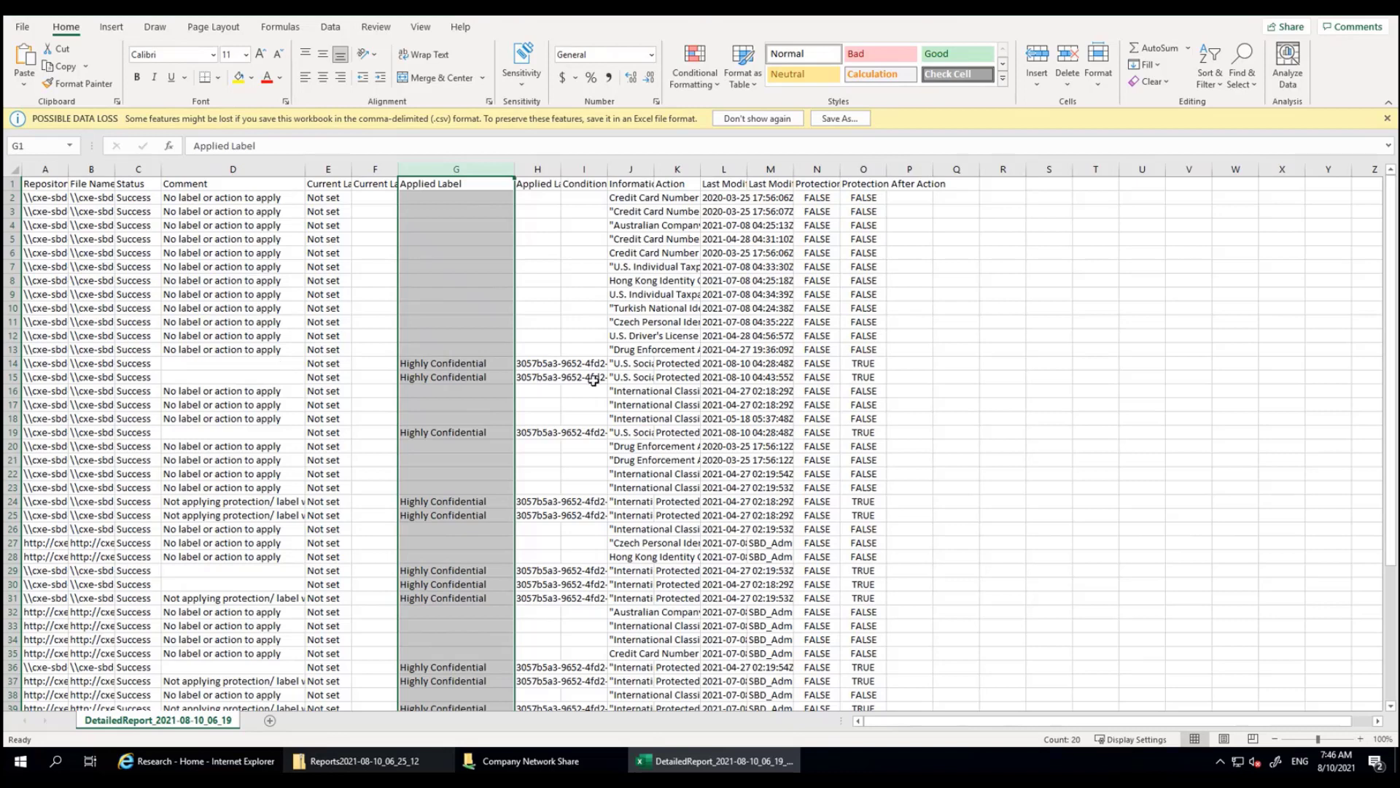
left_click_drag(666, 169, 735, 169)
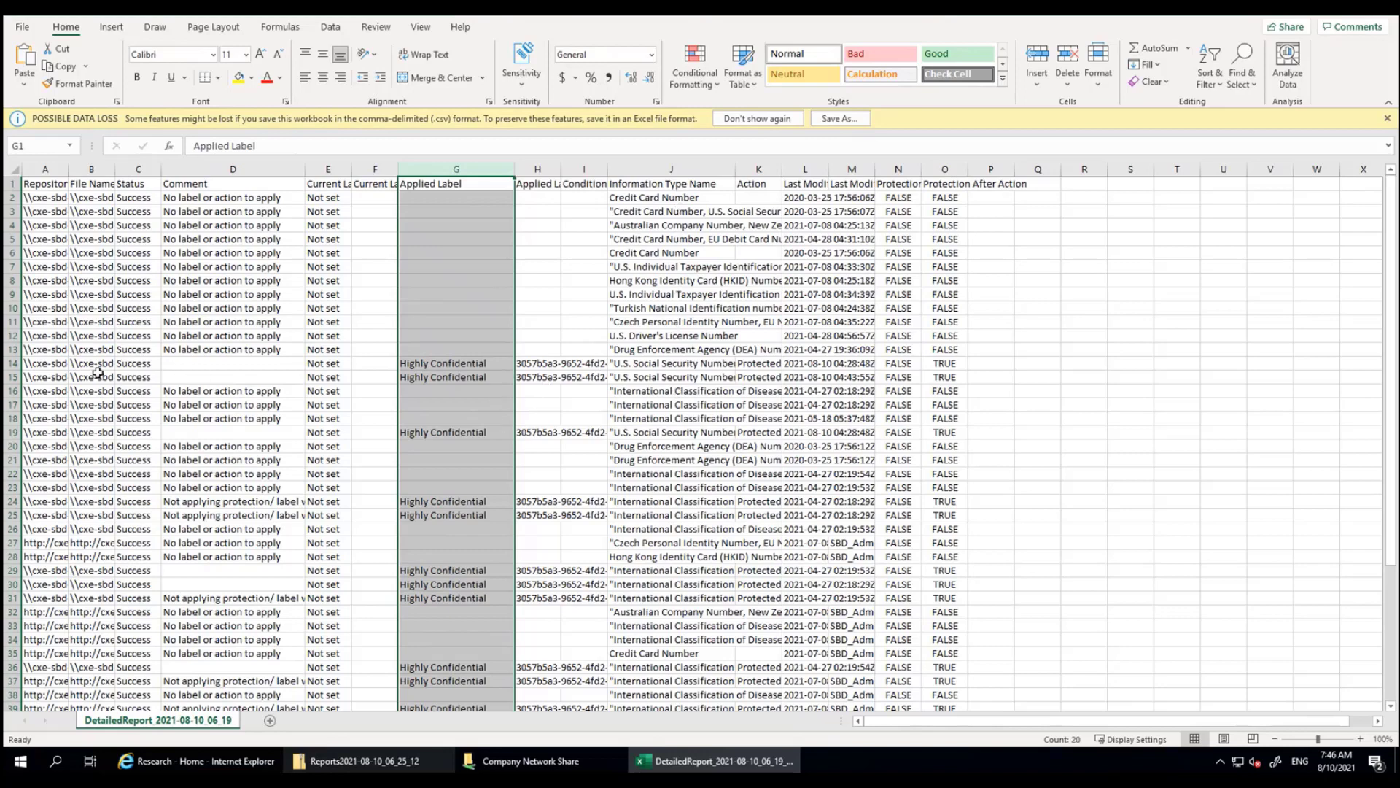
left_click(630, 366)
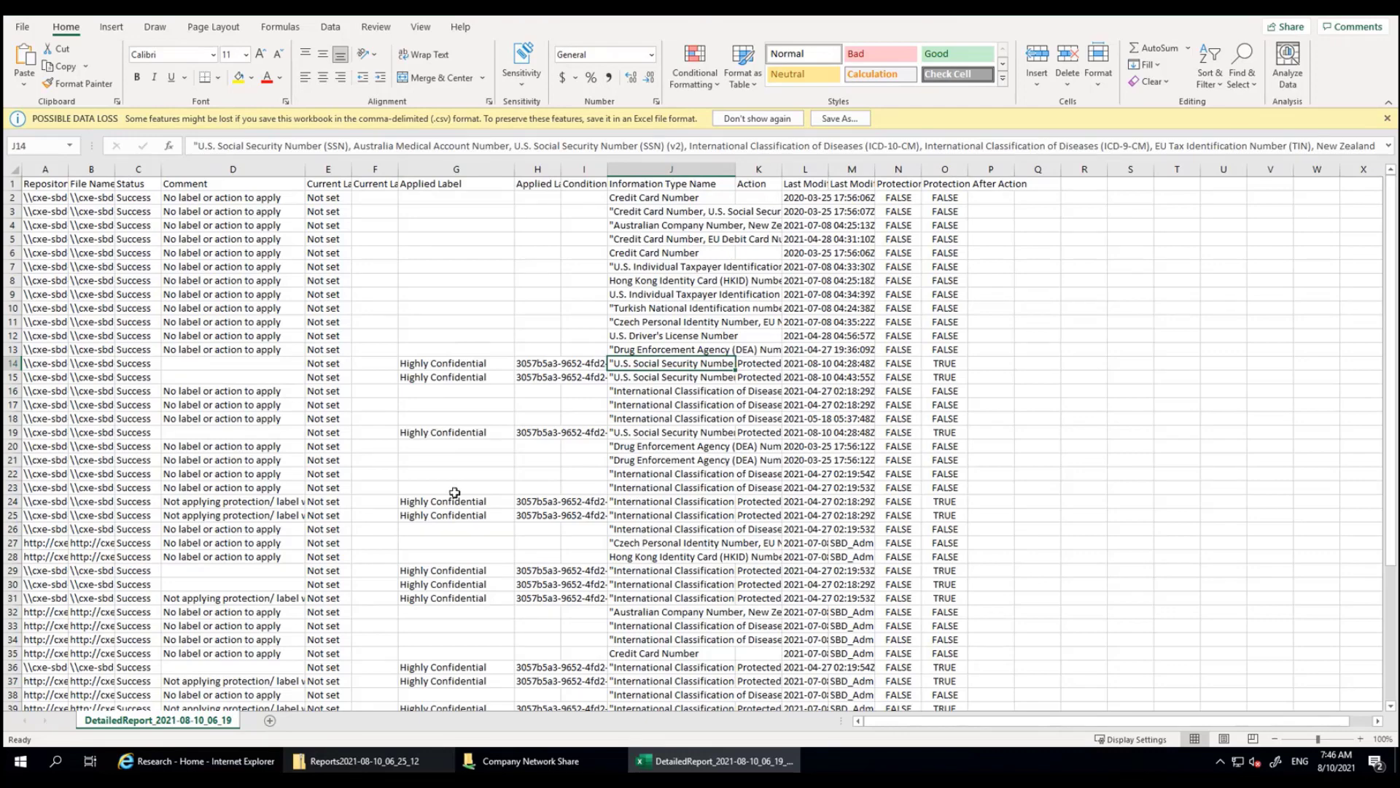
scroll(455, 496, "down", 2)
scroll(454, 496, "down", 3)
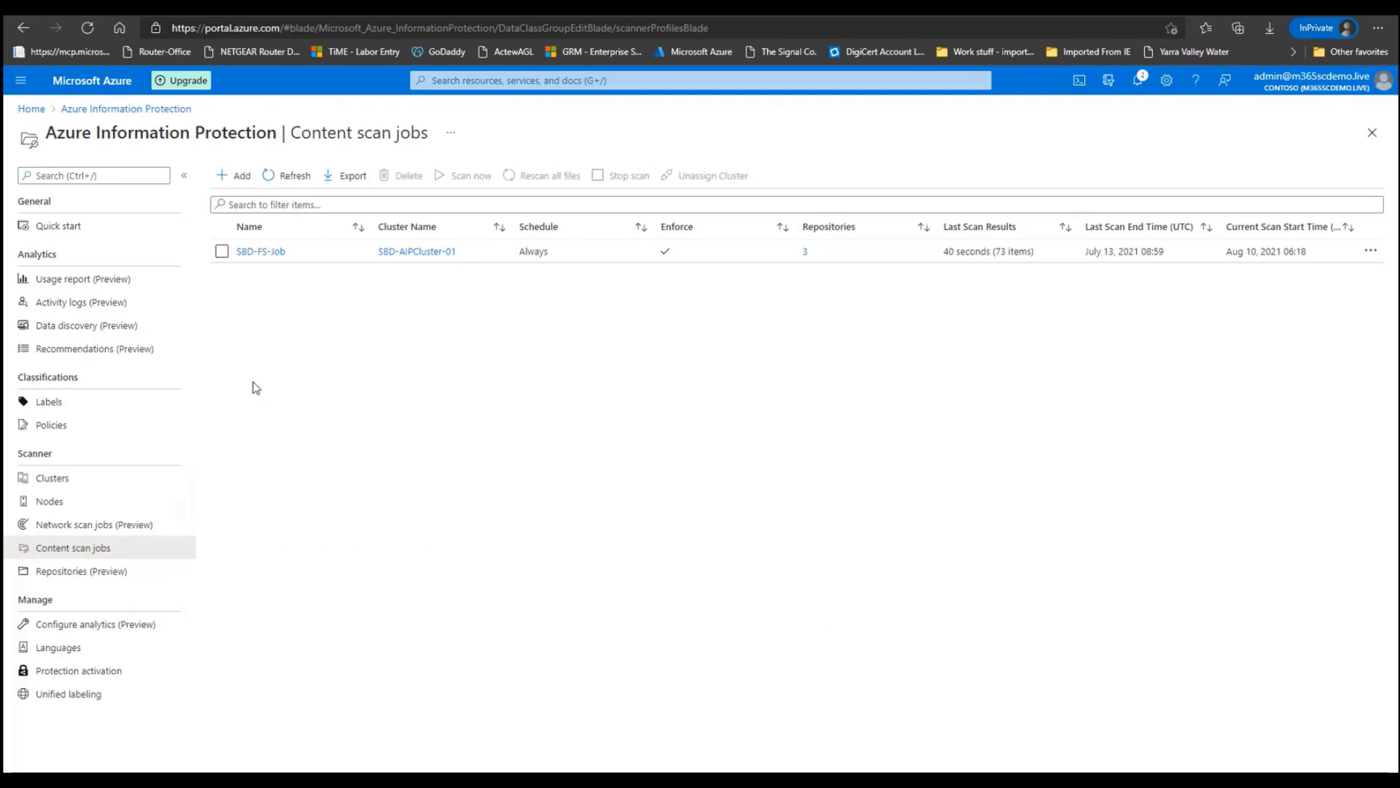
Filter the Data discovery view to show only the Covid 19 Data information type
left_click(111, 328)
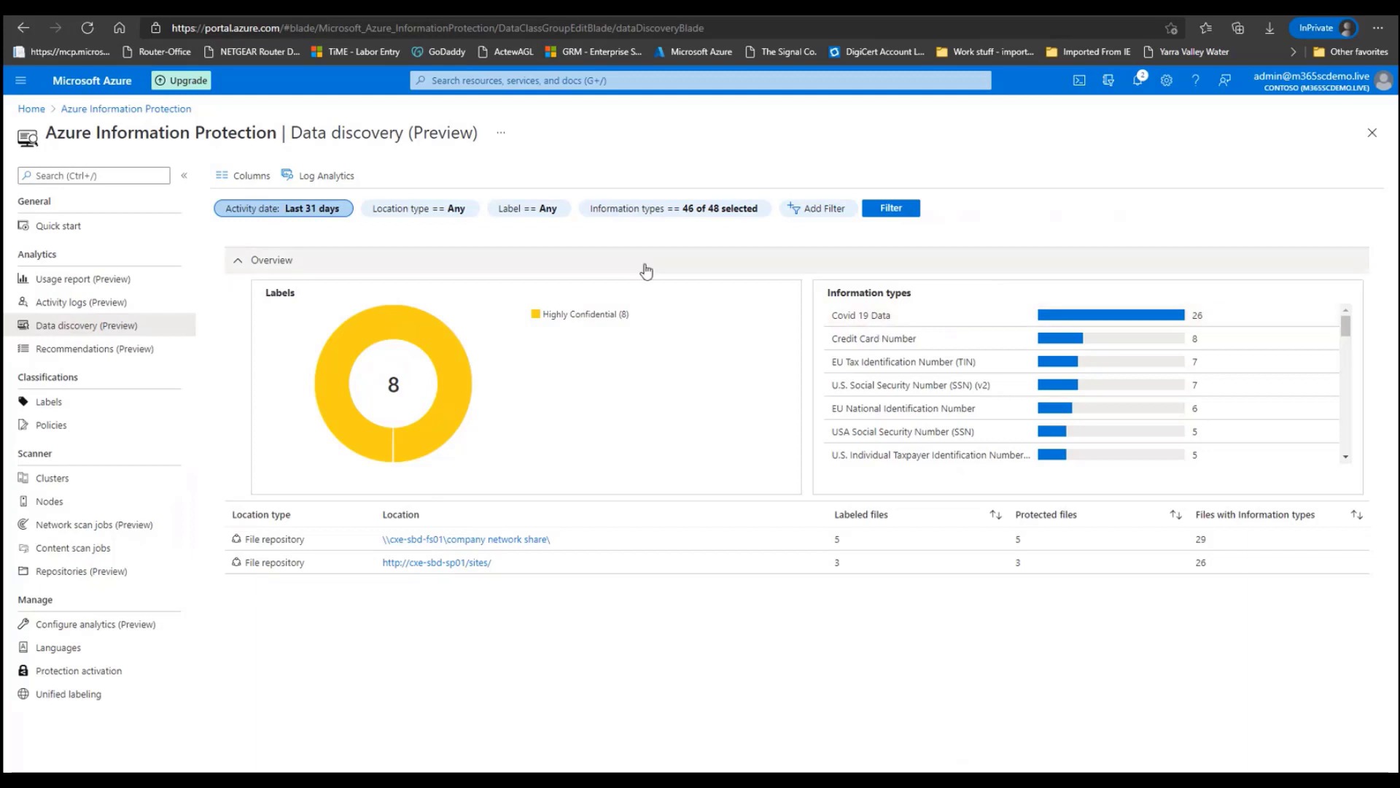
left_click(643, 212)
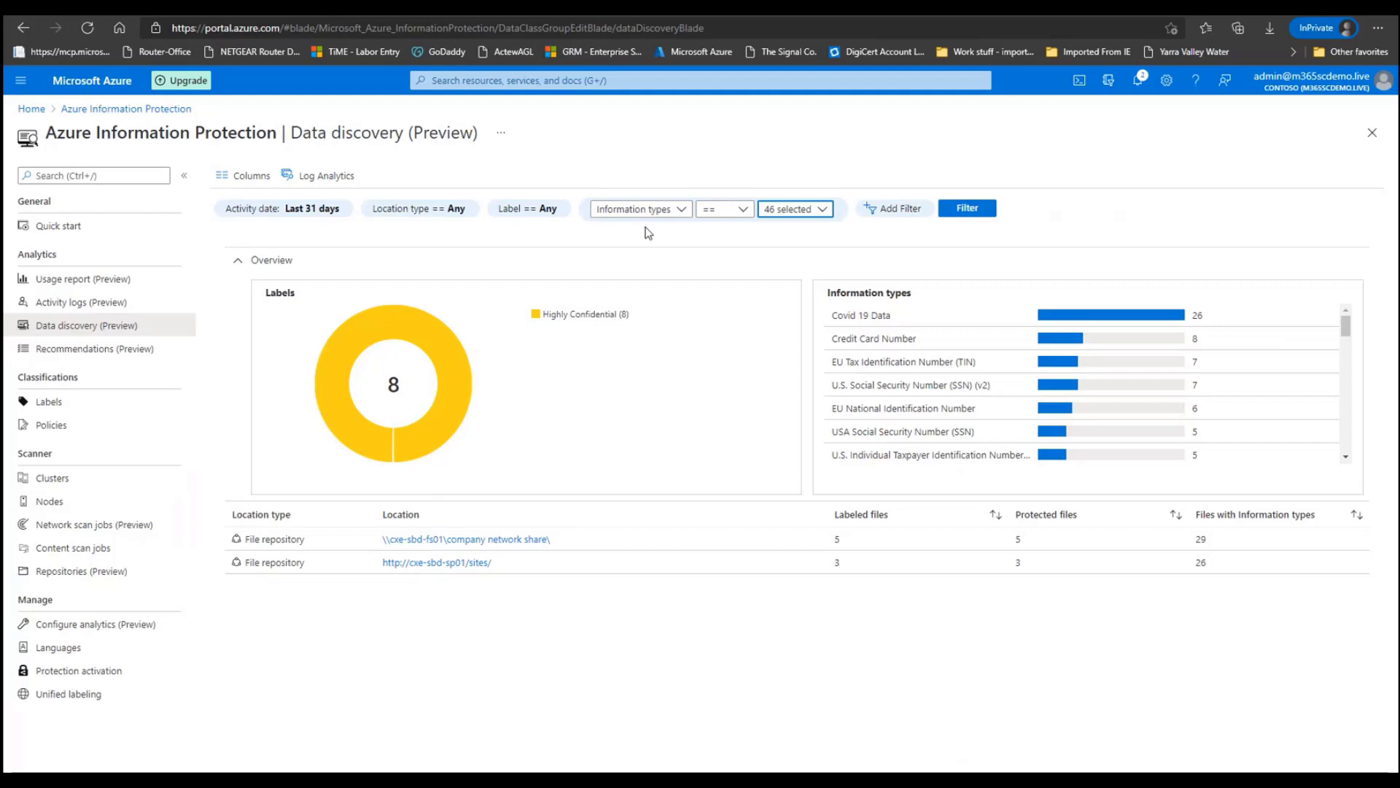
left_click(821, 210)
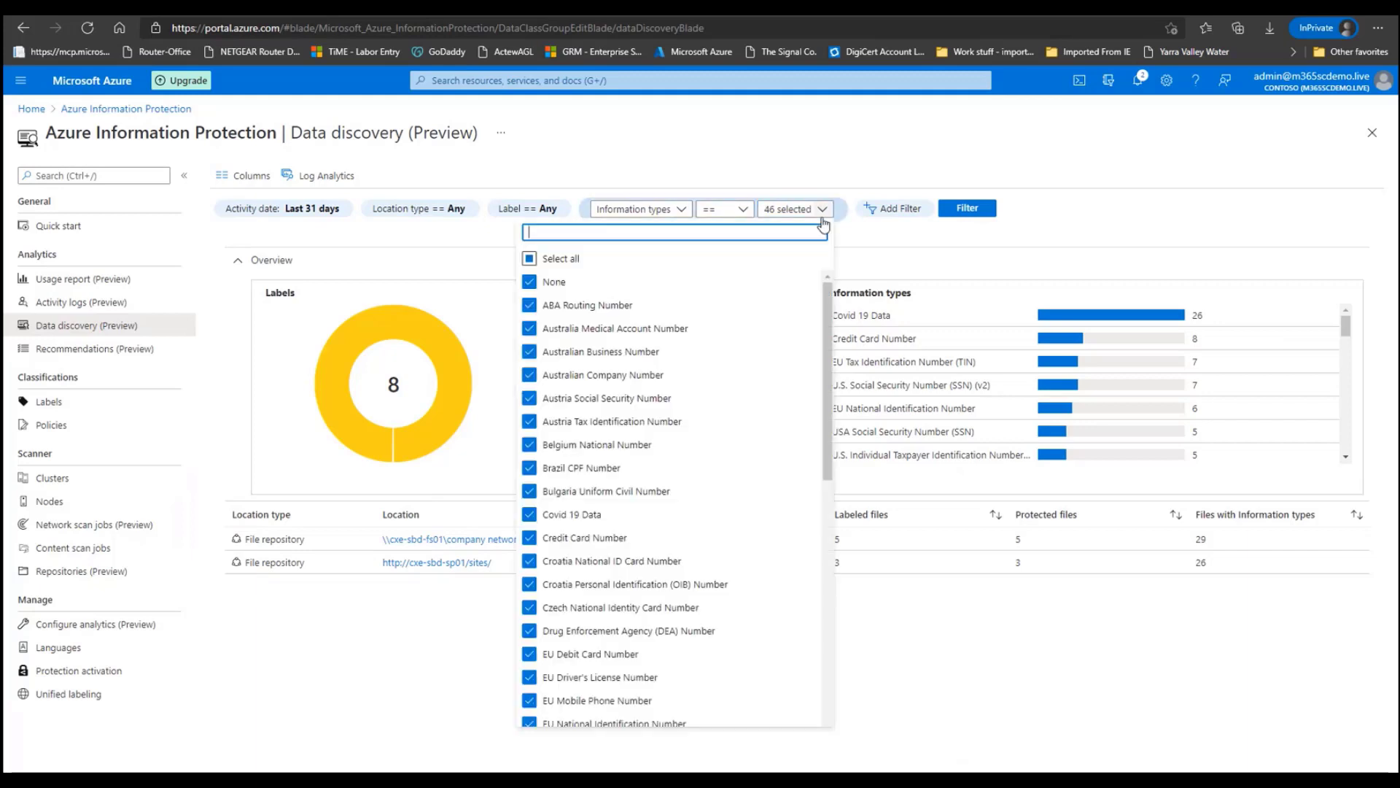
left_click(530, 258)
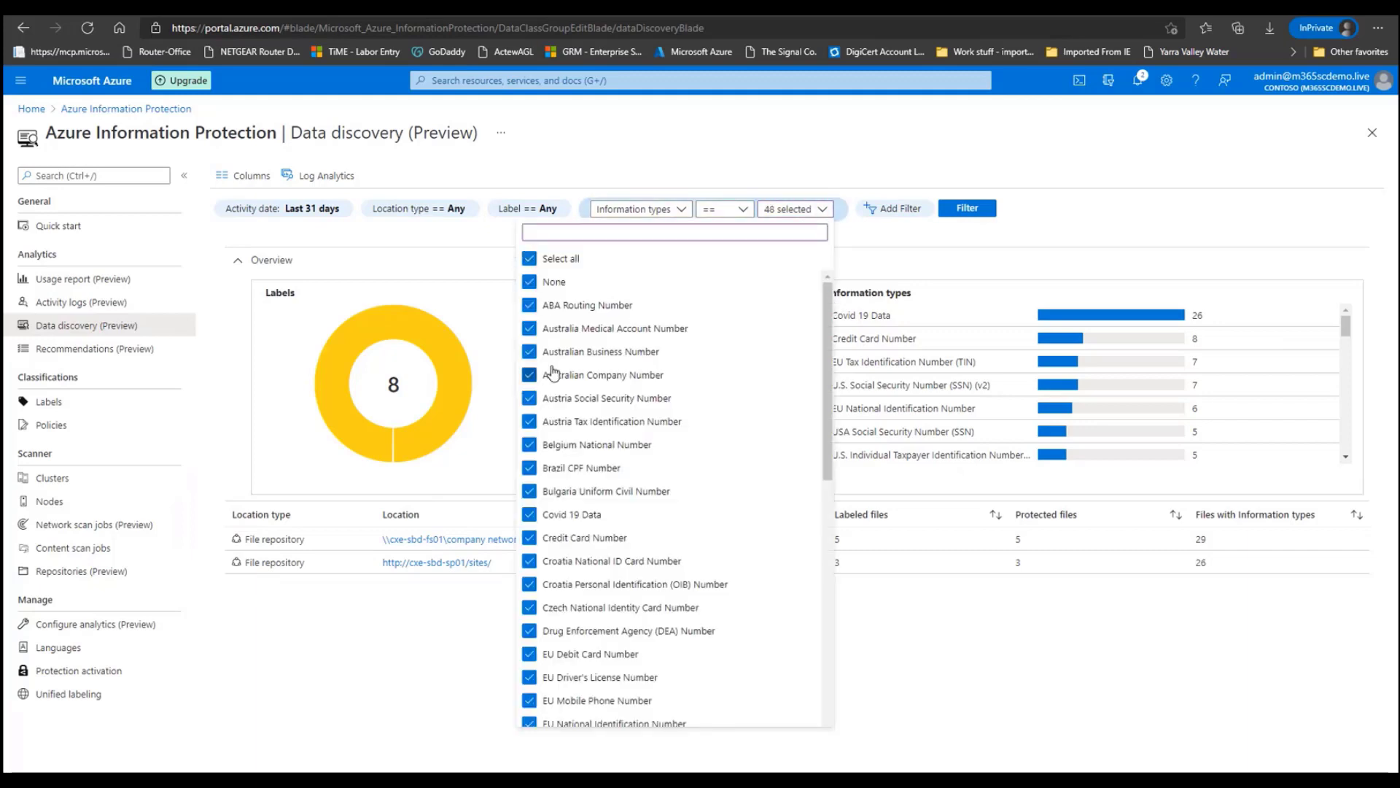
left_click(530, 258)
left_click(524, 514)
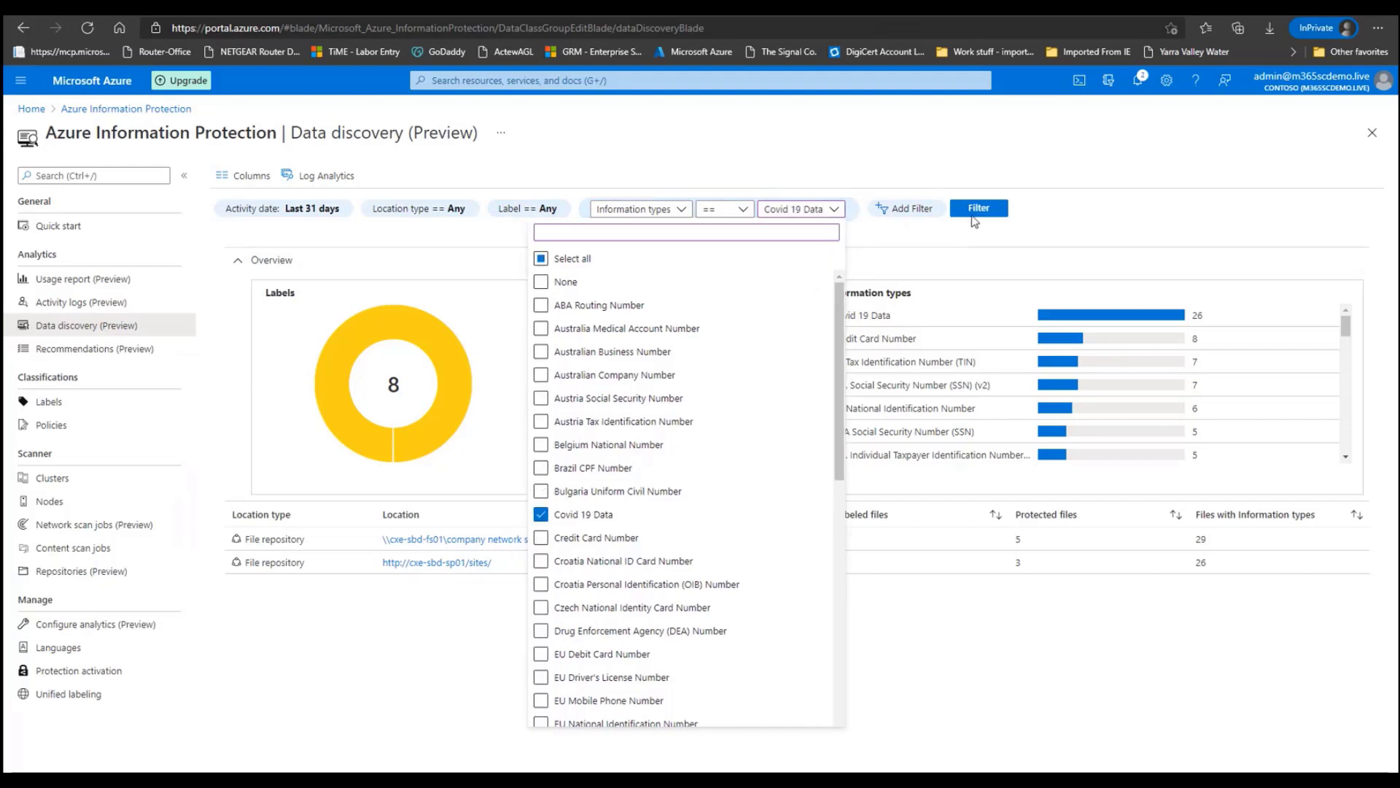
left_click(978, 209)
left_click(875, 211)
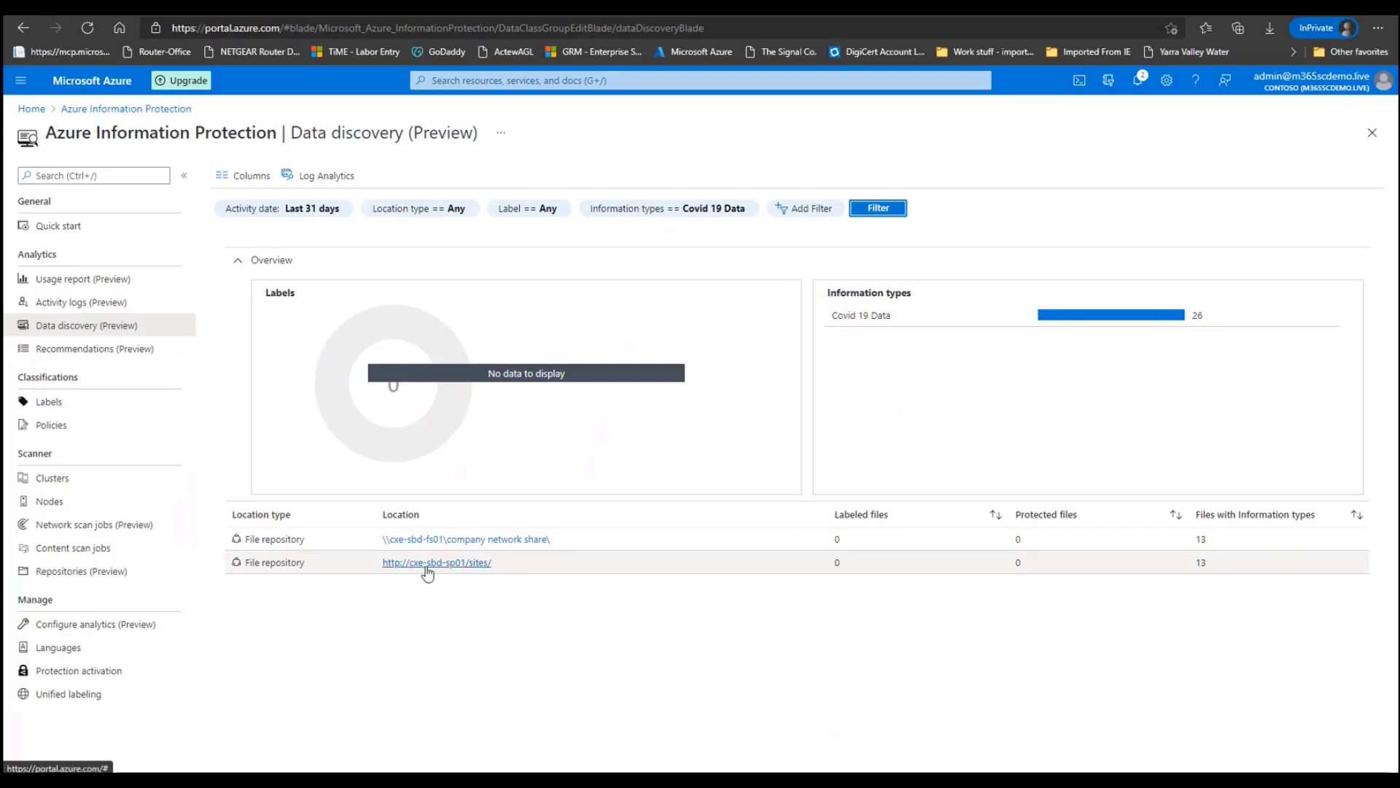
Open the files view for the company network share location and widen the file path column to review the files
left_click(488, 540)
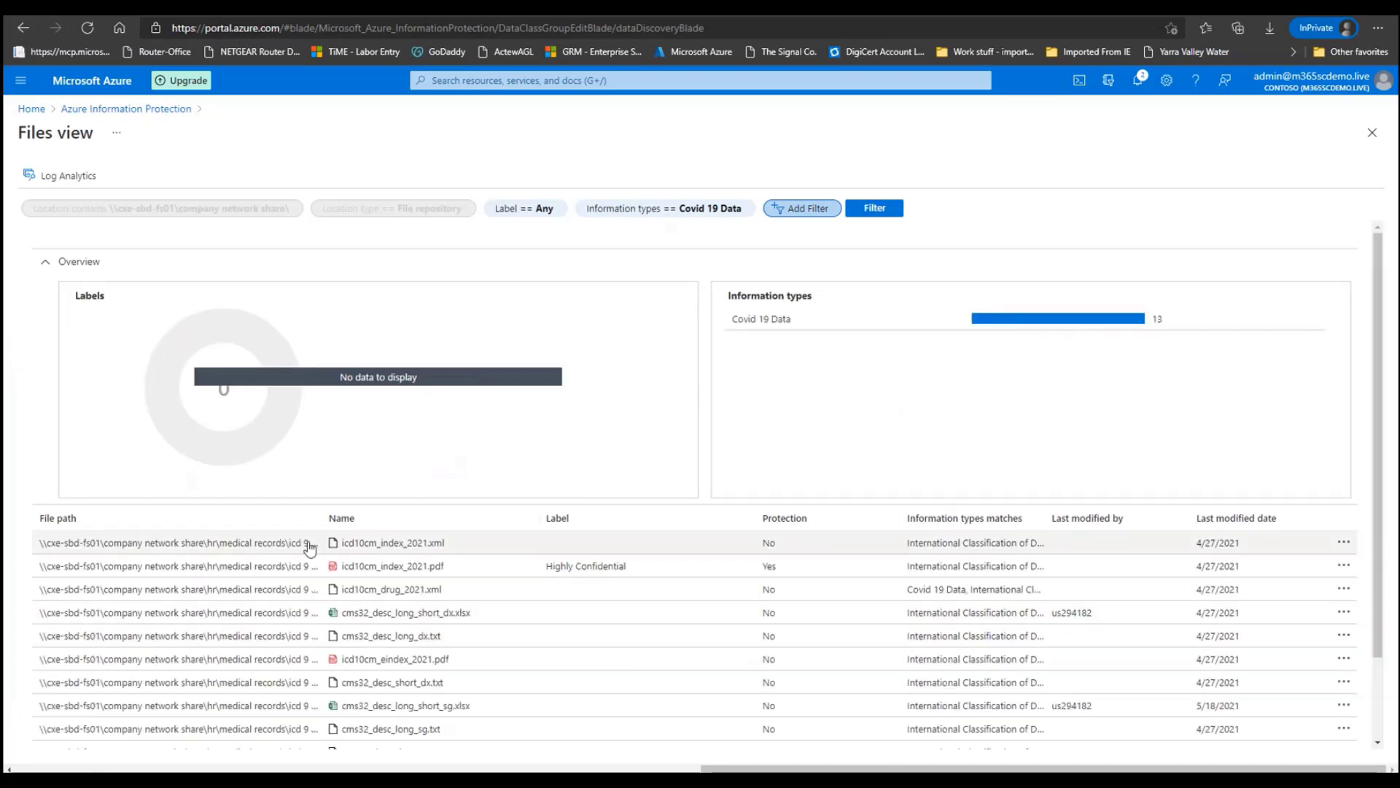
left_click_drag(325, 518, 445, 517)
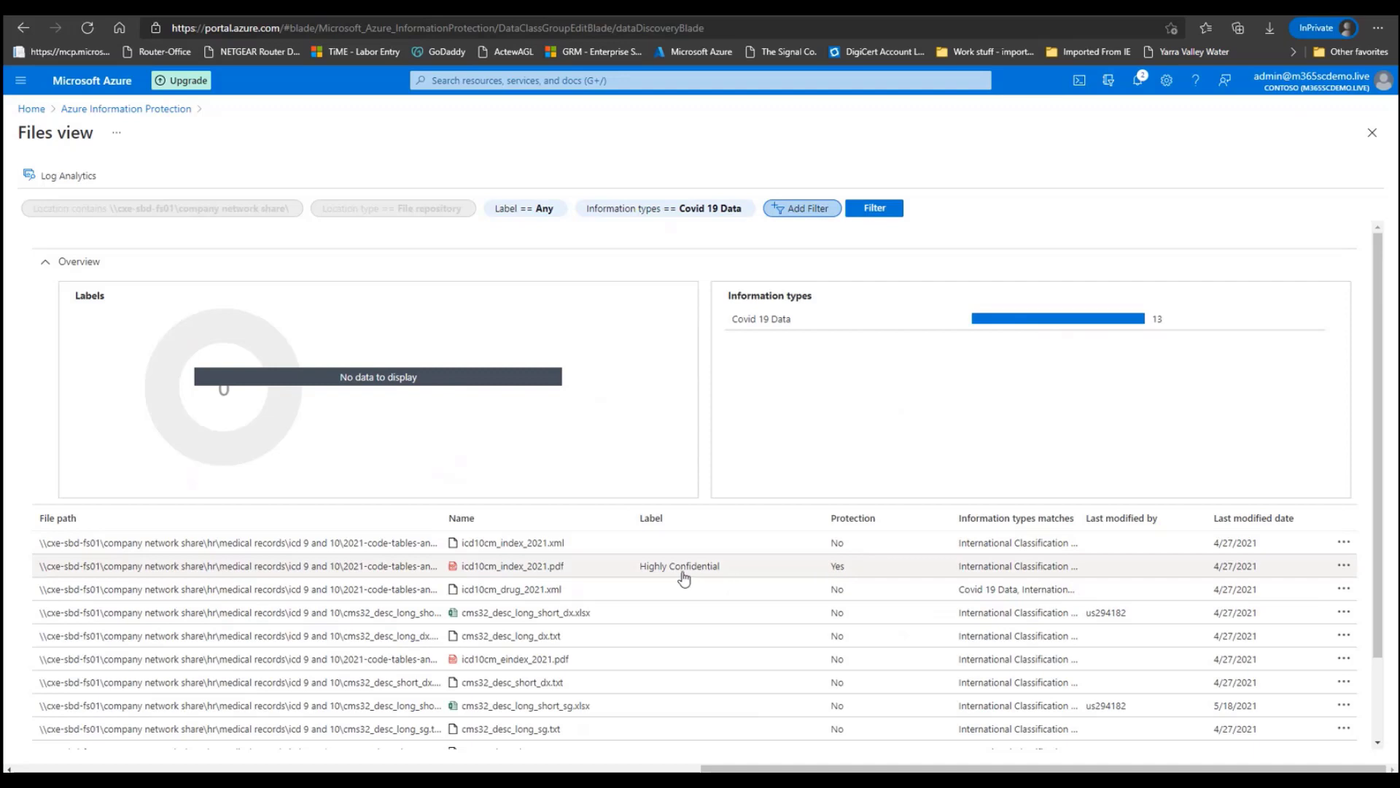
scroll(929, 660, "down", 2)
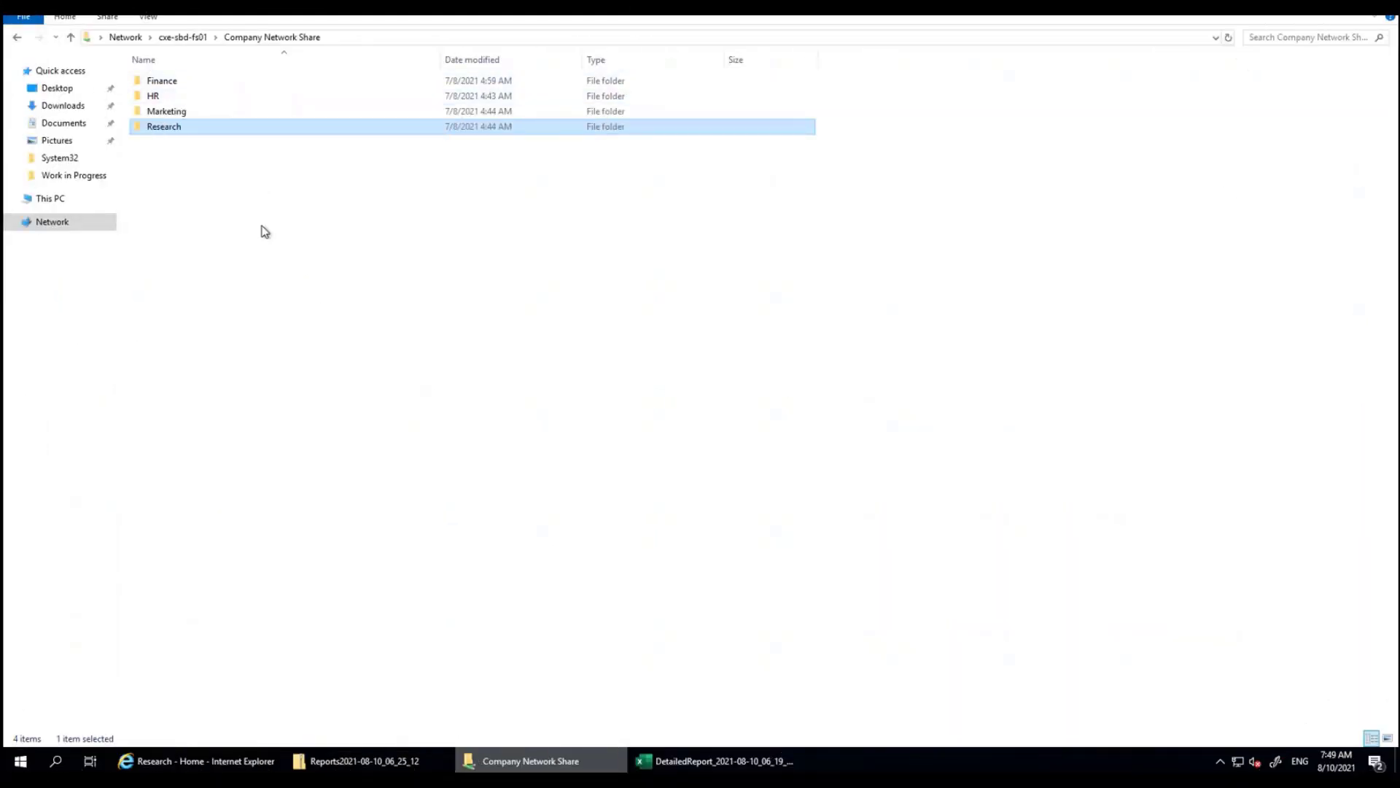
Reopen the testing for presentation document from Research > Work in Progress on the network share
double_click(178, 126)
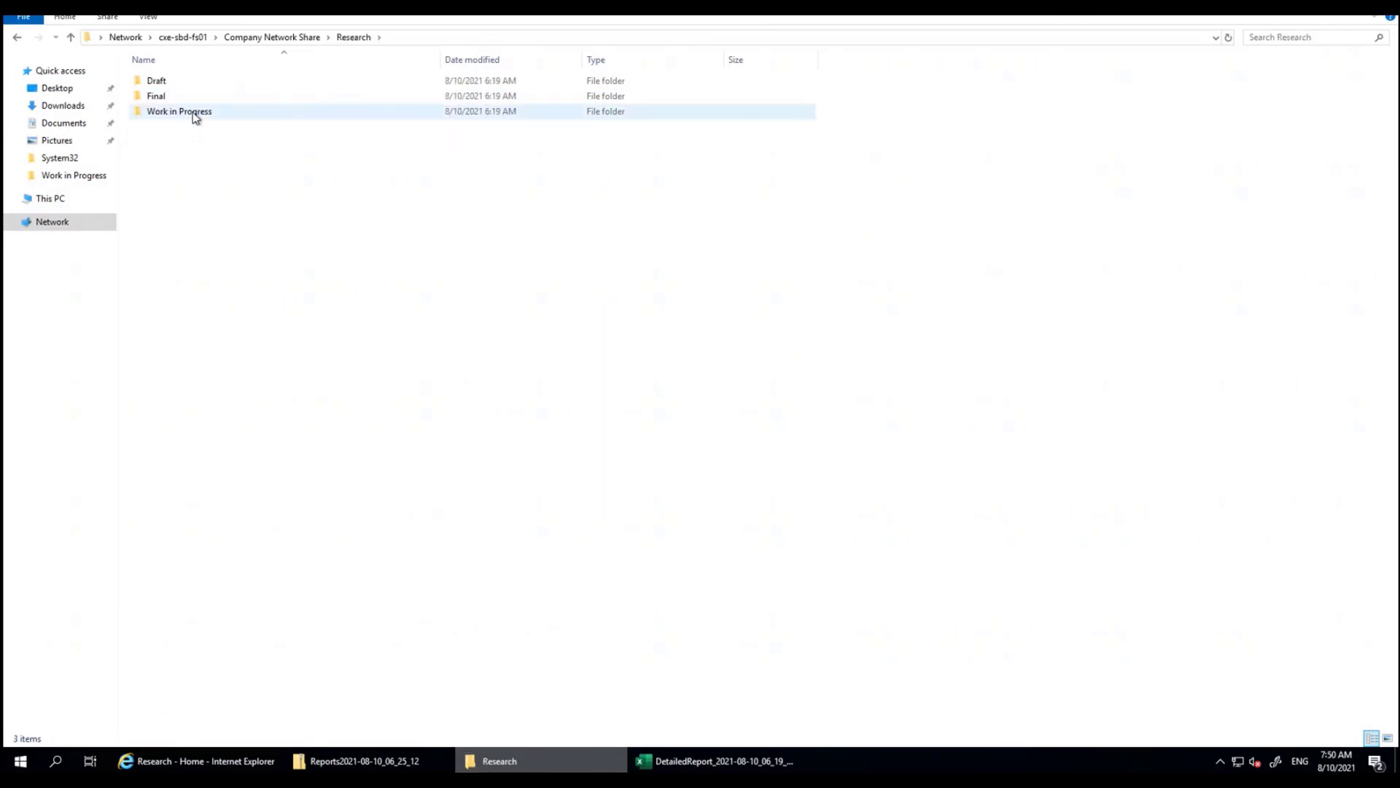
double_click(195, 113)
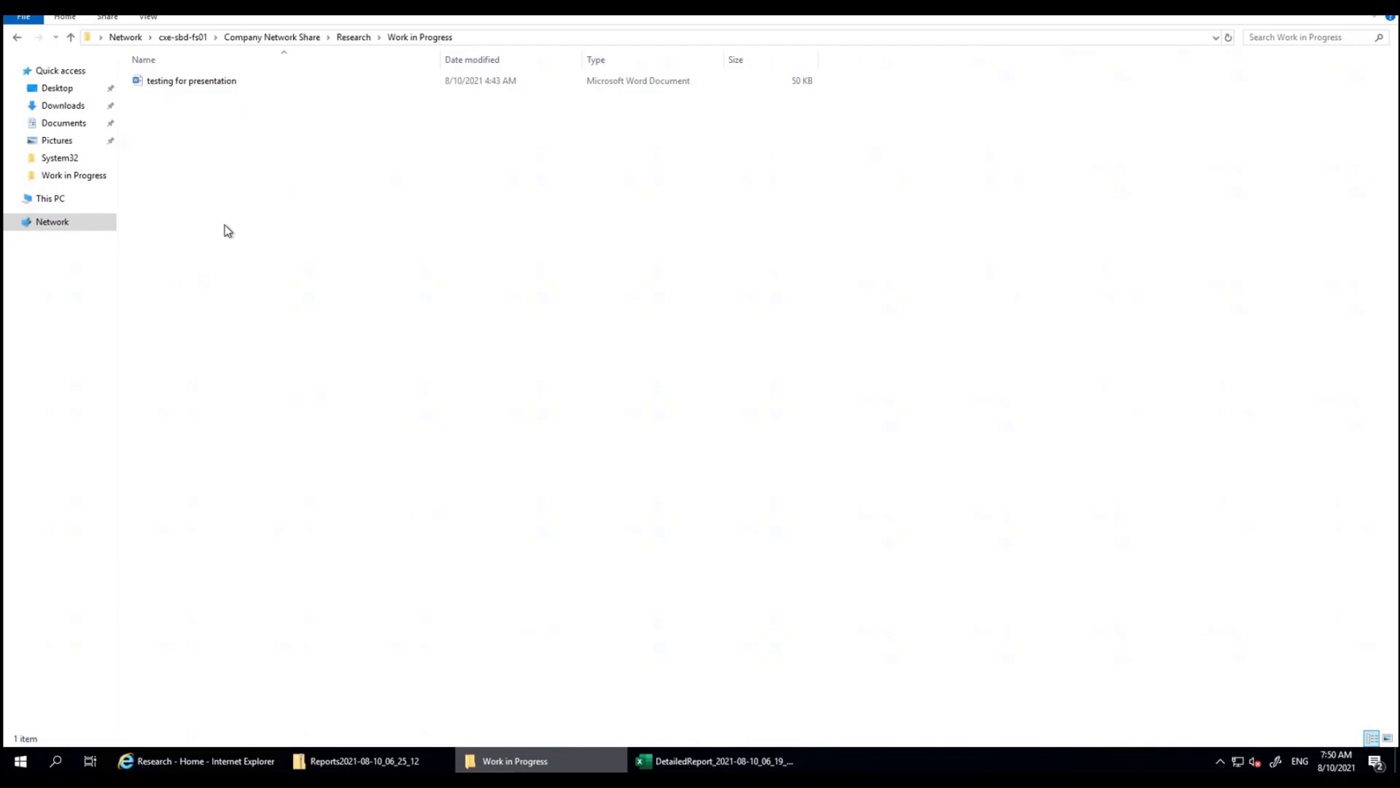
double_click(212, 84)
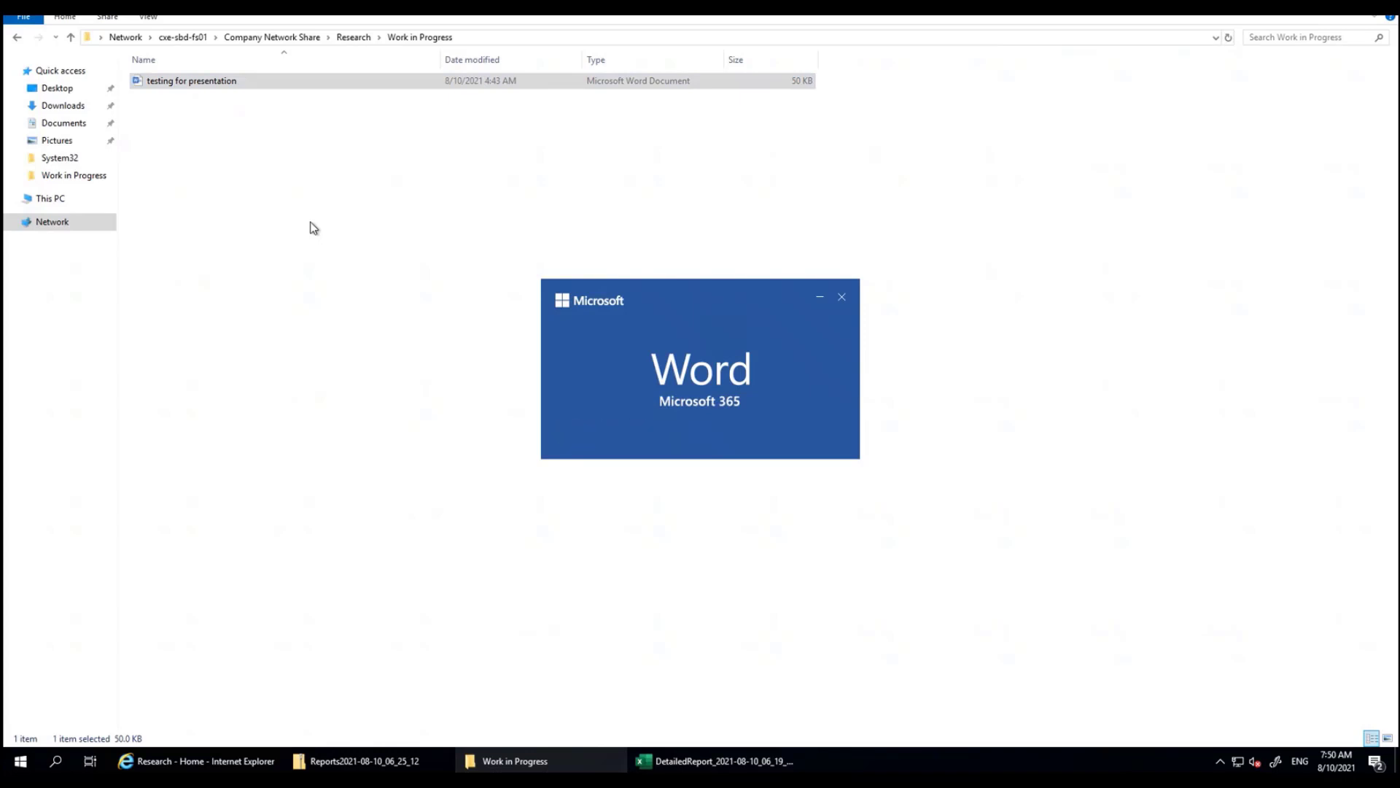